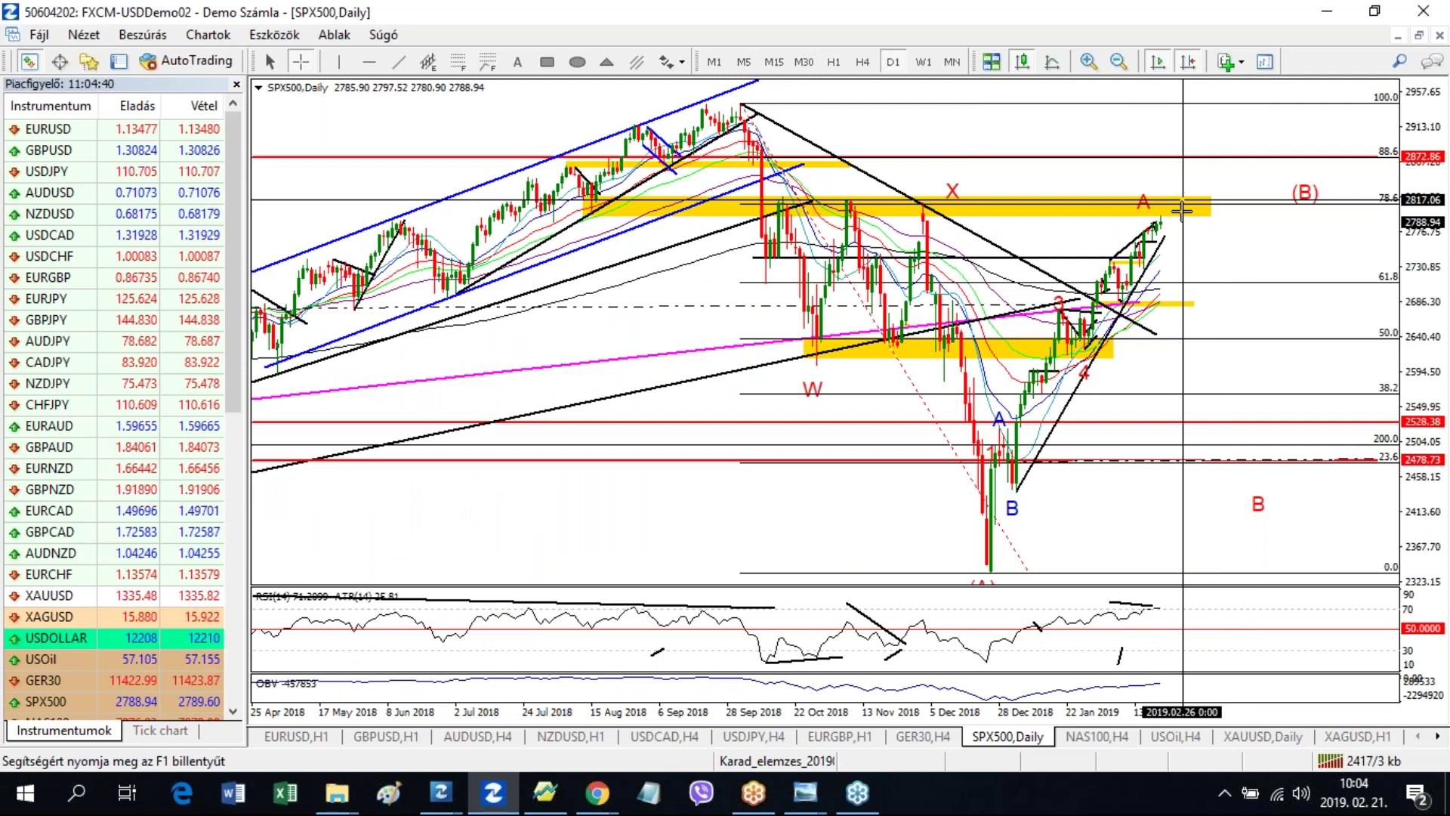
Step: Circle the latest SPX500 price at the yellow resistance zone with the screen pen and mark the three earlier peaks there with arrows
click(1438, 461)
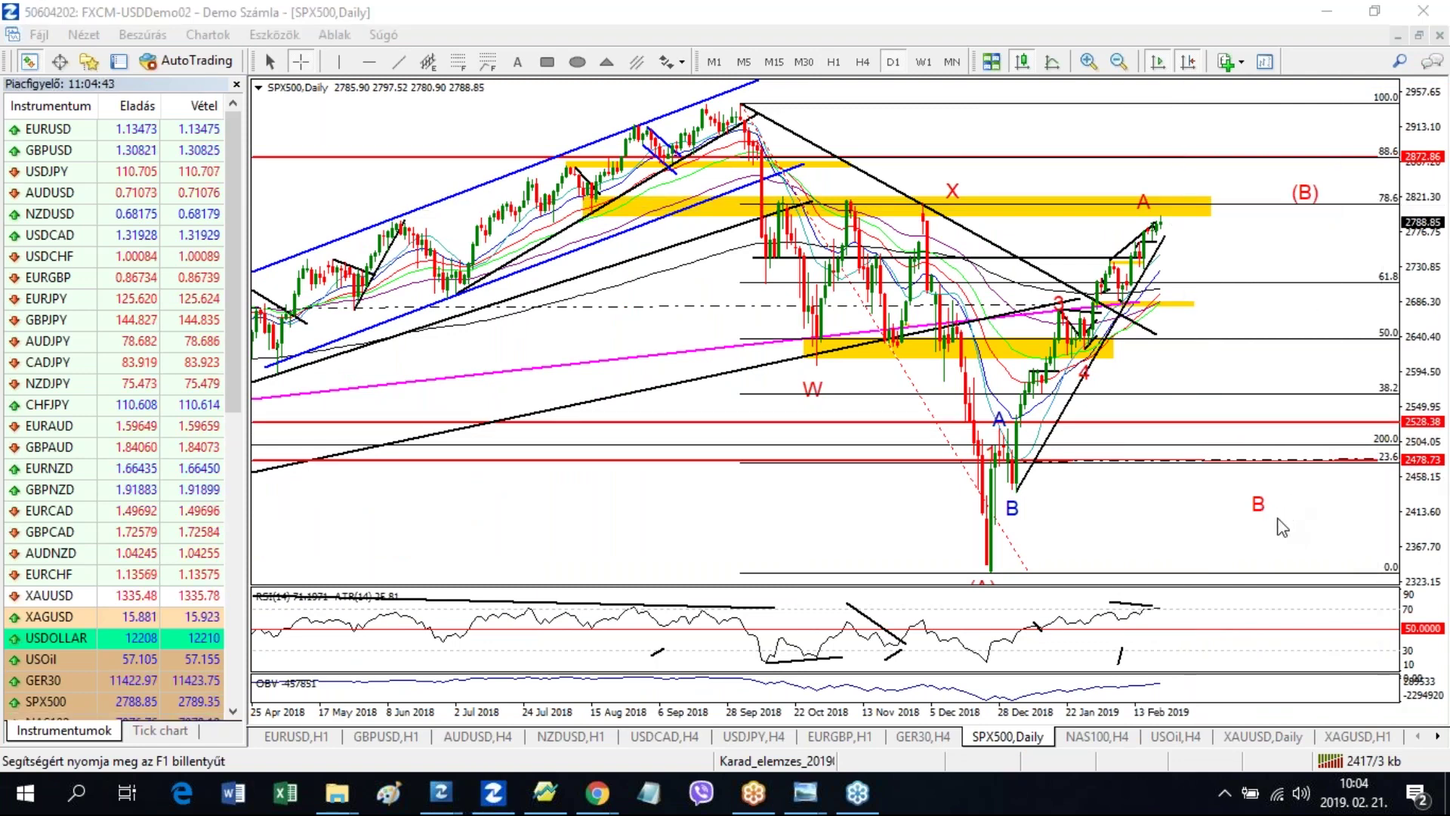
click(1278, 519)
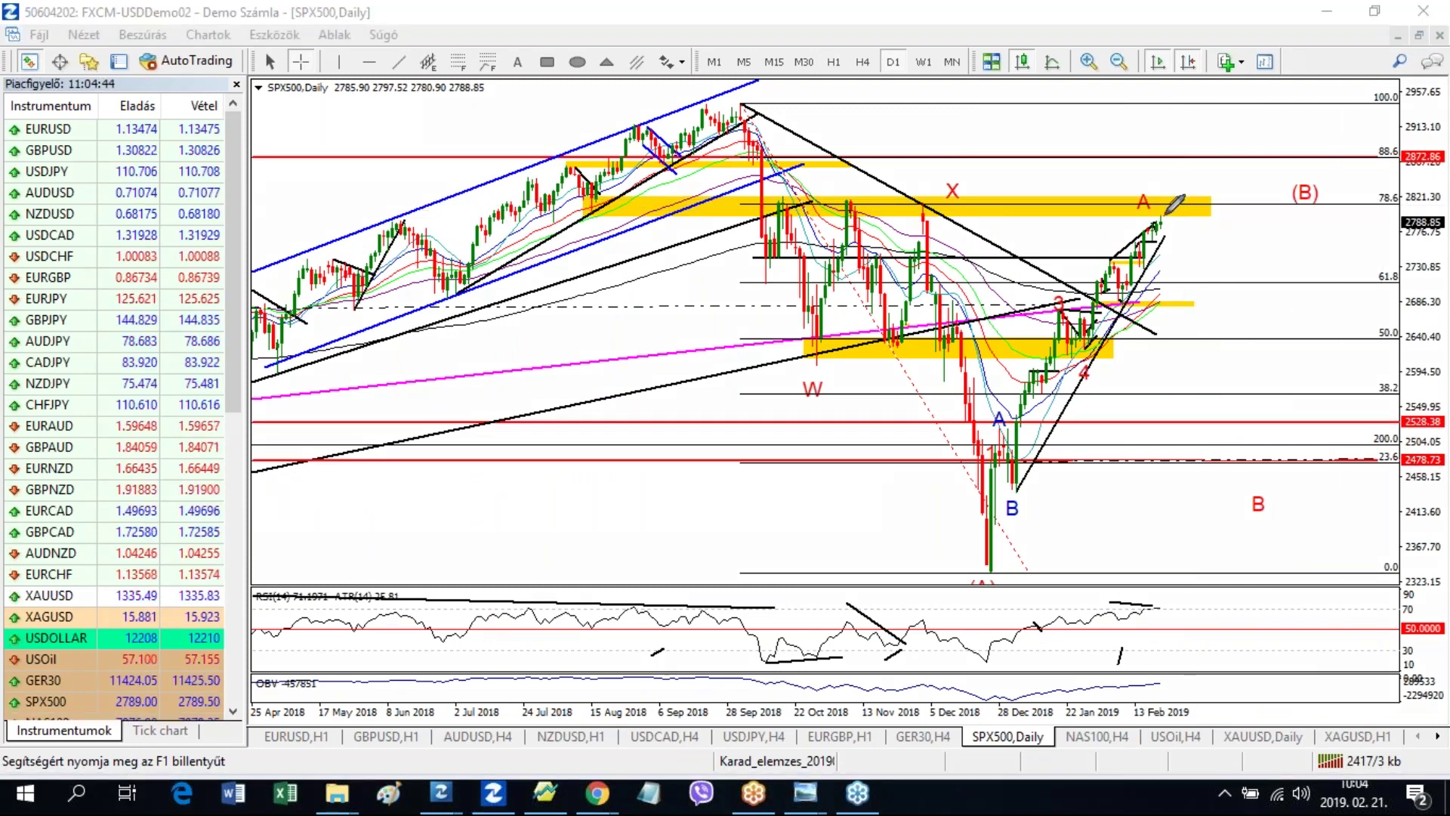
mouse_move(1163, 224)
mouse_down()
mouse_move(1176, 204)
mouse_move(1163, 219)
mouse_move(1192, 212)
mouse_move(1163, 197)
mouse_move(1156, 216)
mouse_move(1178, 221)
mouse_move(1193, 201)
mouse_up()
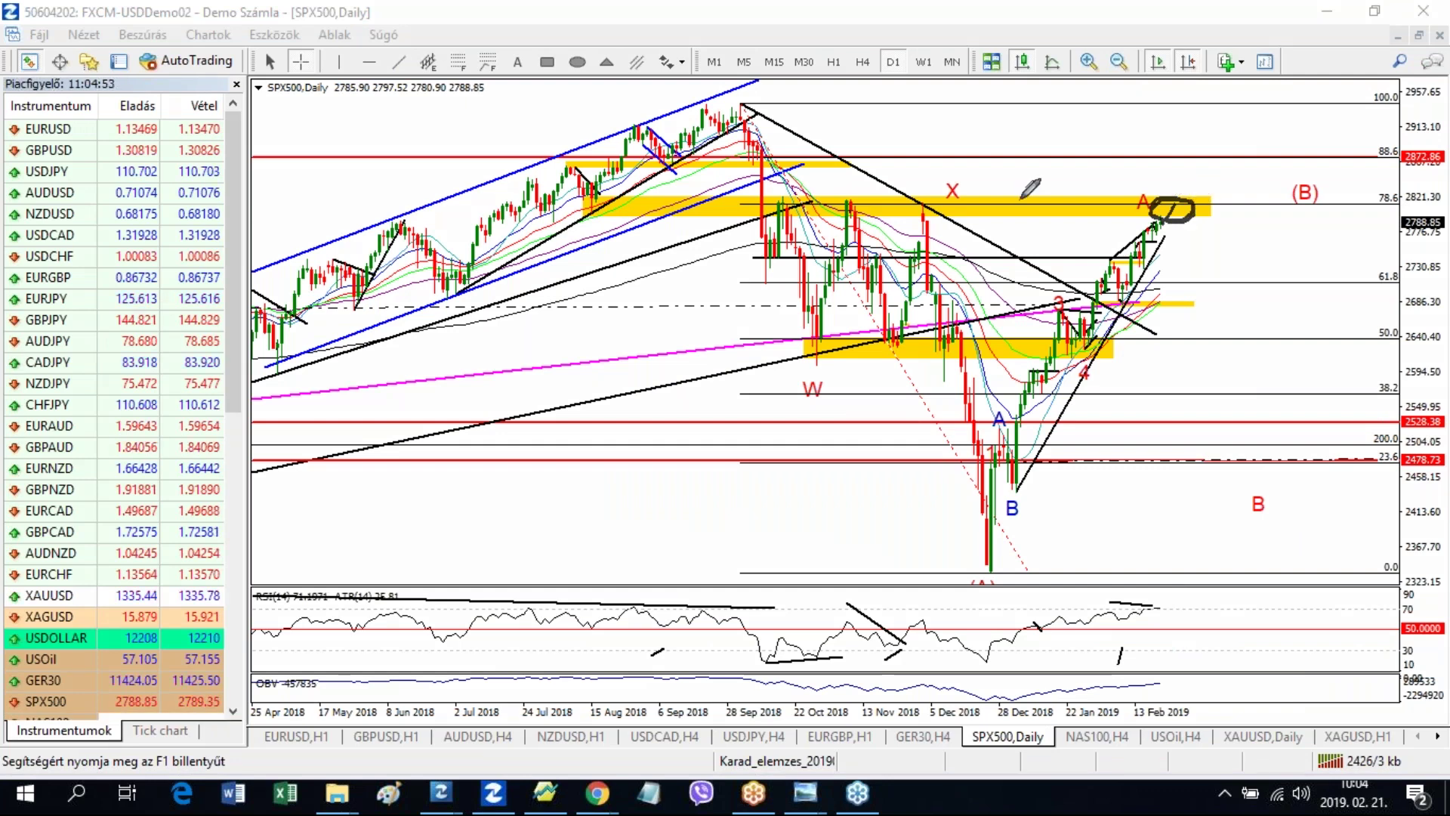
mouse_move(778, 186)
mouse_down()
mouse_move(850, 184)
mouse_move(849, 196)
mouse_up()
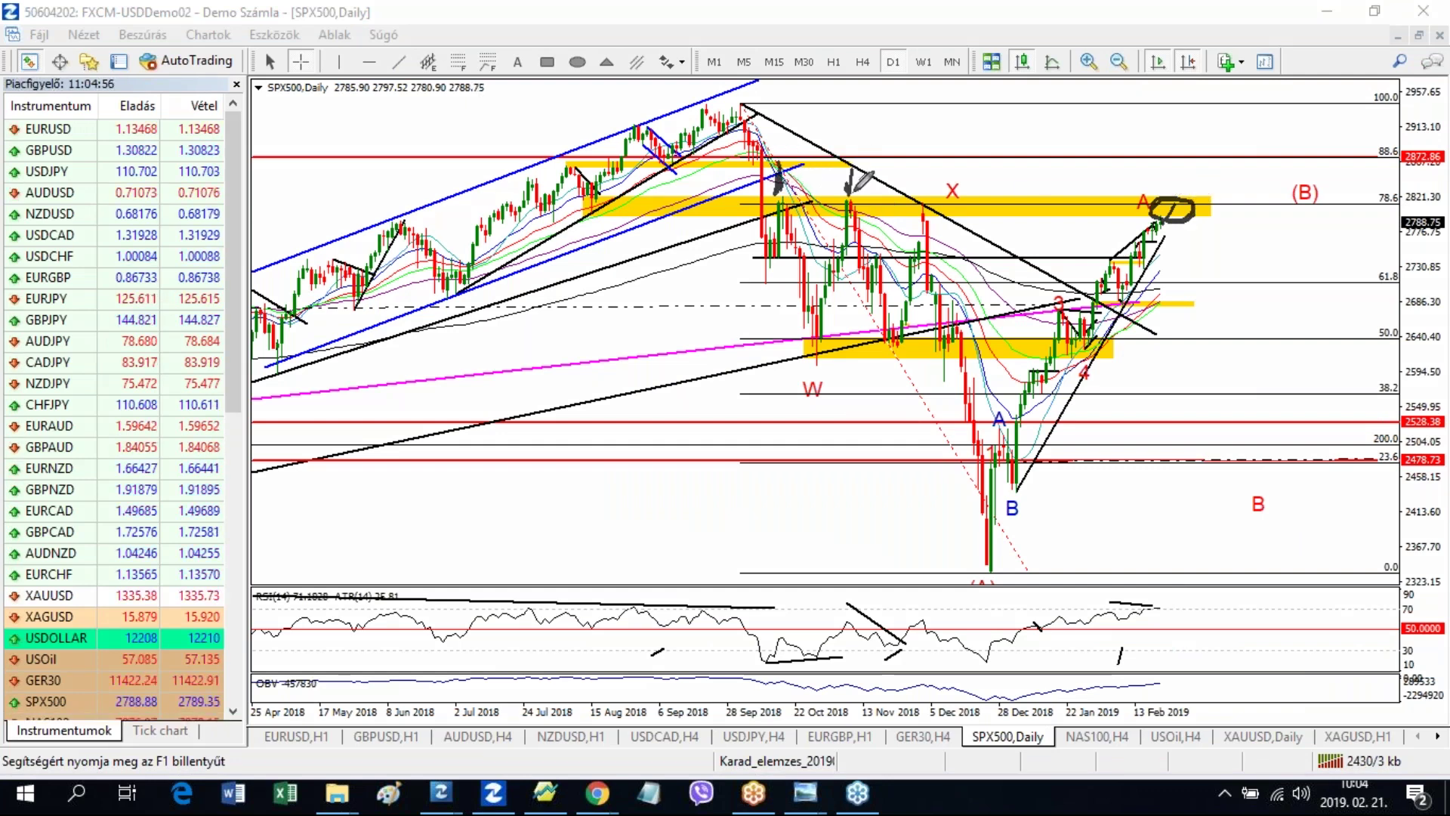
drag(929, 171, 927, 198)
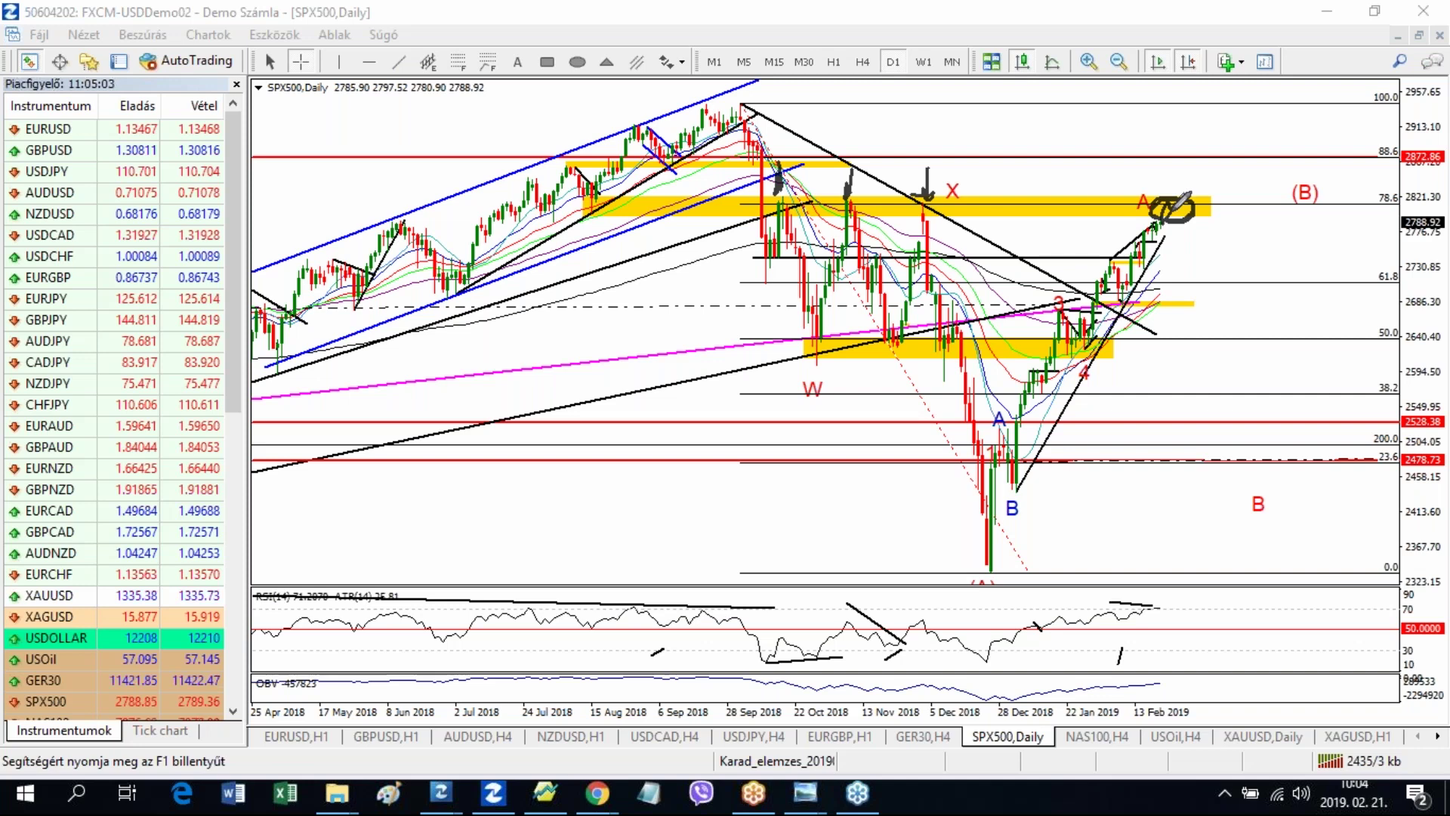
Step: Trace the rally's waves up to a handwritten 5, sketch the projected pullback to the 50.0 level and new upswing, and clear the drawings
mouse_move(996, 466)
mouse_down()
mouse_move(1013, 453)
mouse_move(1041, 468)
mouse_move(1079, 296)
mouse_move(1101, 342)
mouse_up()
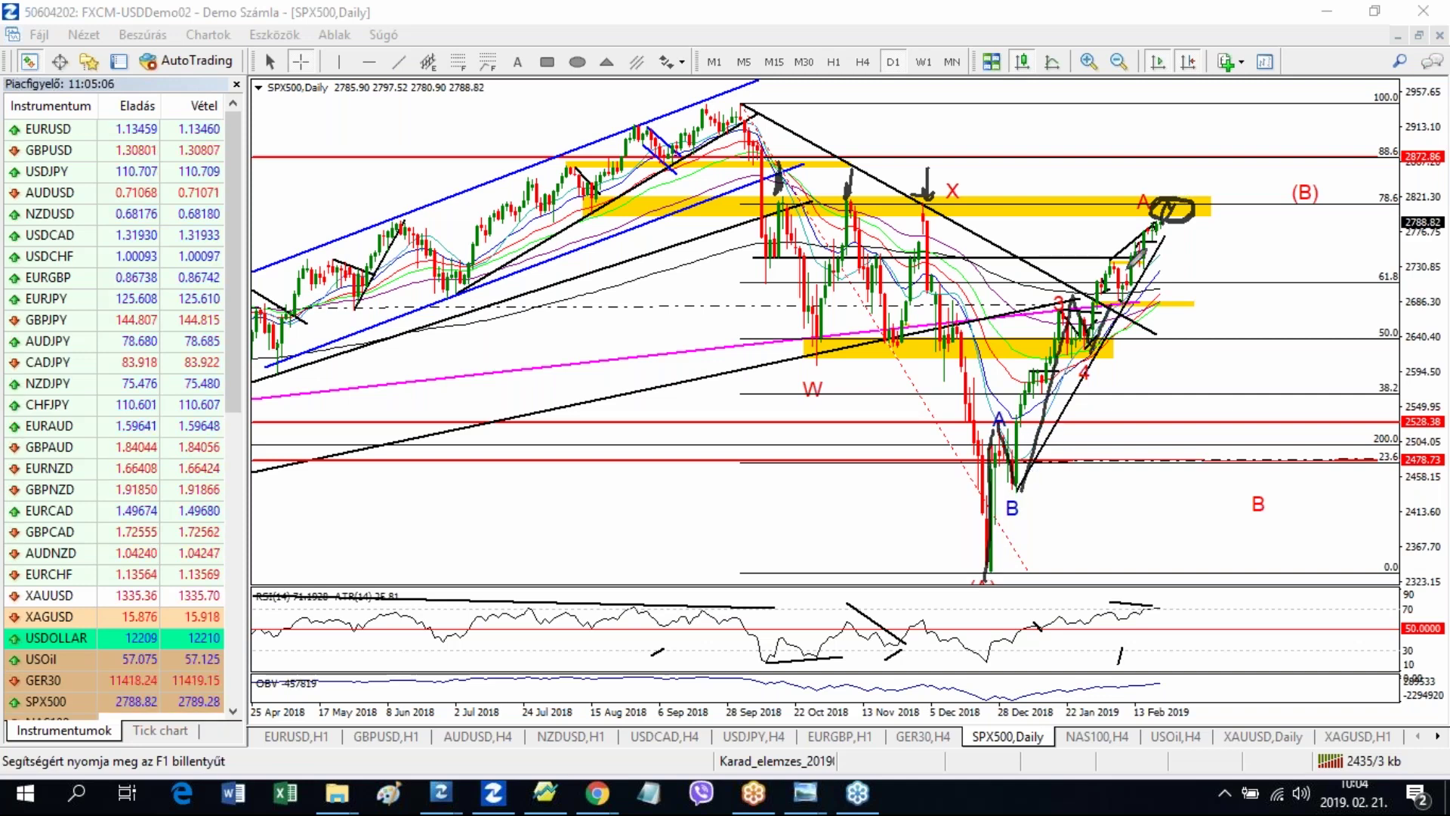
mouse_move(1177, 147)
mouse_down()
mouse_move(1161, 172)
mouse_move(1207, 144)
mouse_up()
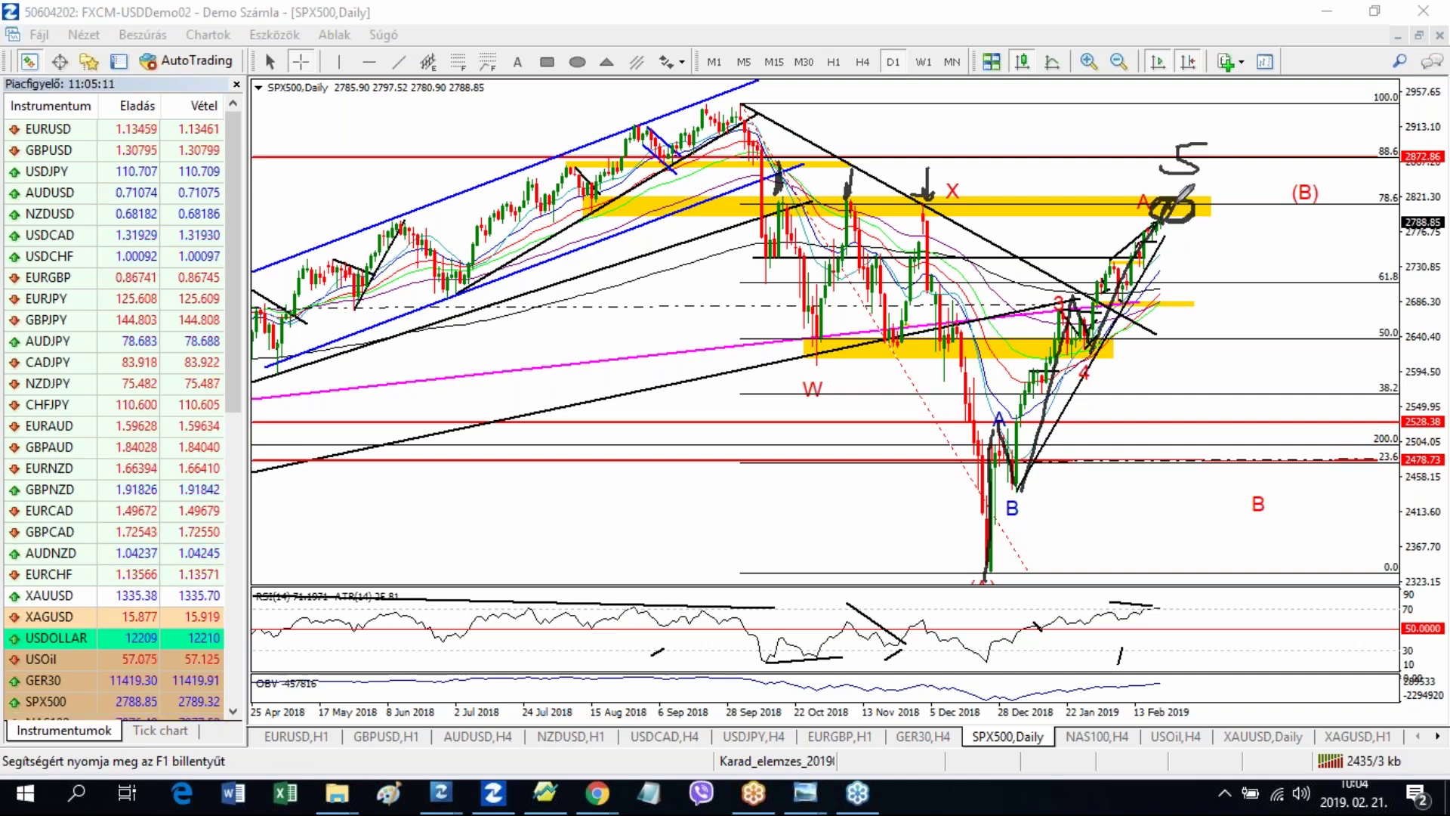
mouse_move(1173, 205)
mouse_down()
mouse_move(1195, 278)
mouse_move(1222, 257)
mouse_move(1242, 340)
mouse_move(1224, 341)
mouse_move(1305, 247)
mouse_up()
mouse_move(1345, 132)
mouse_down()
mouse_move(1341, 60)
mouse_move(1213, 30)
mouse_up()
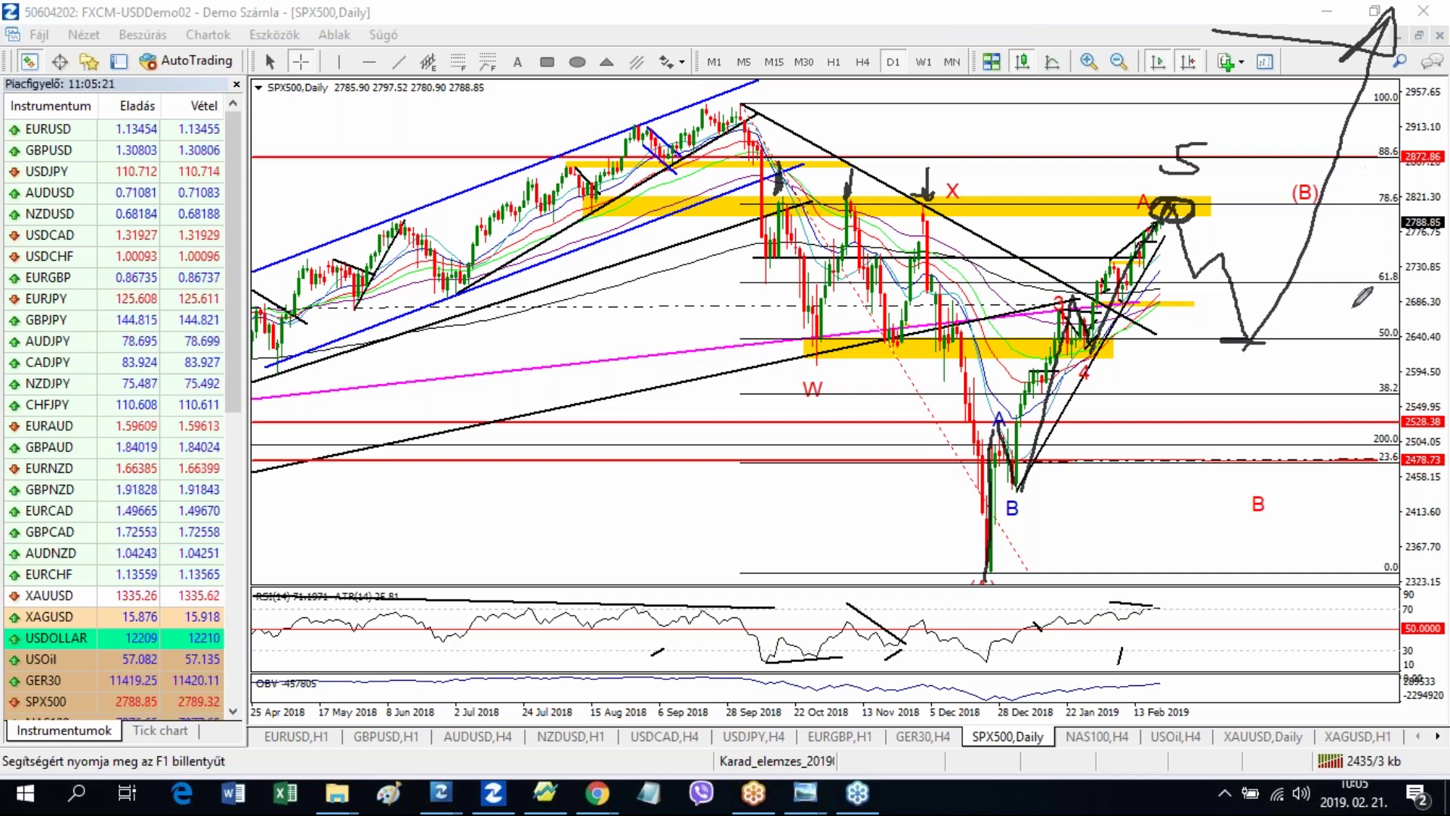
click(1316, 622)
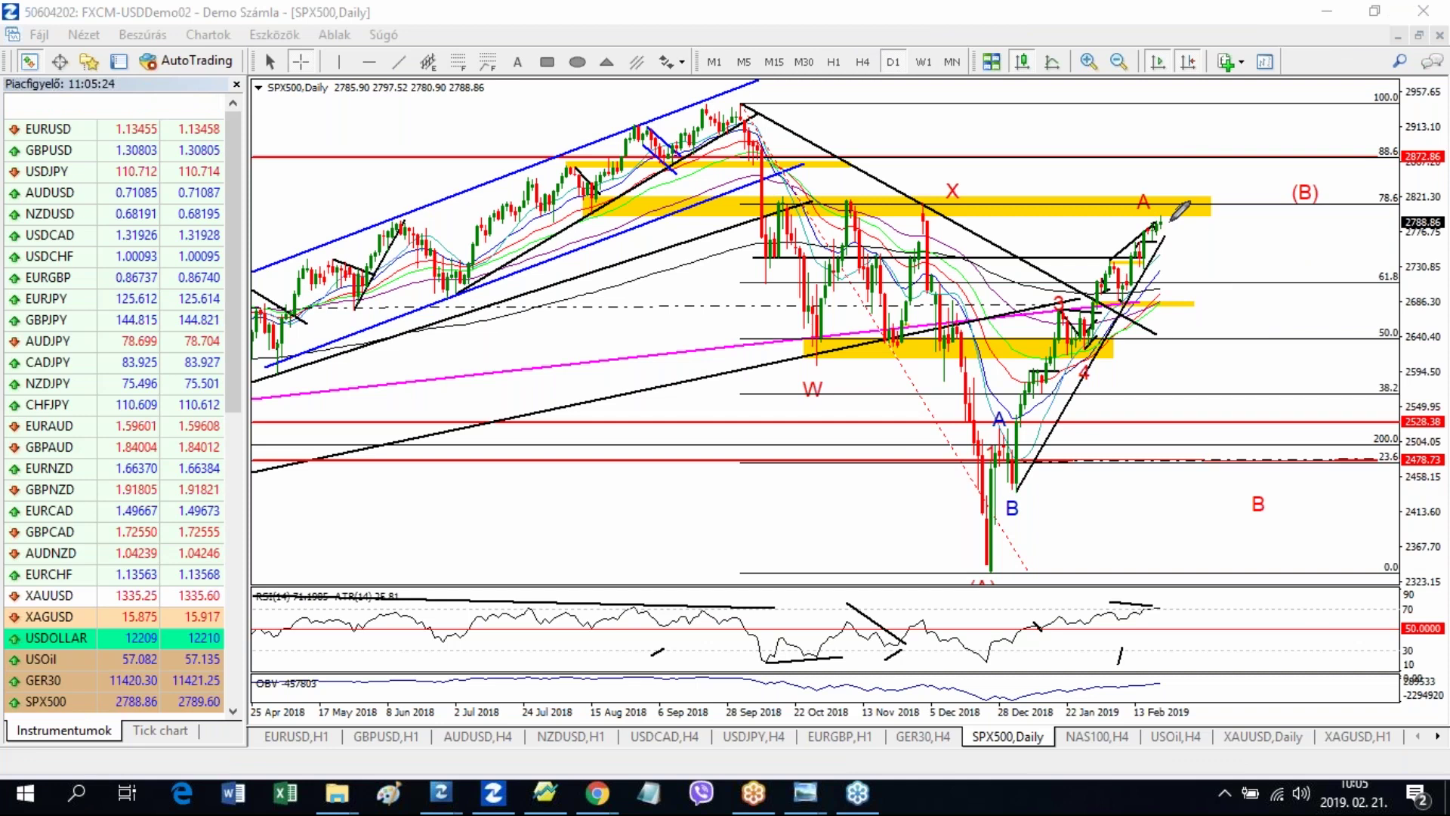
key(Escape)
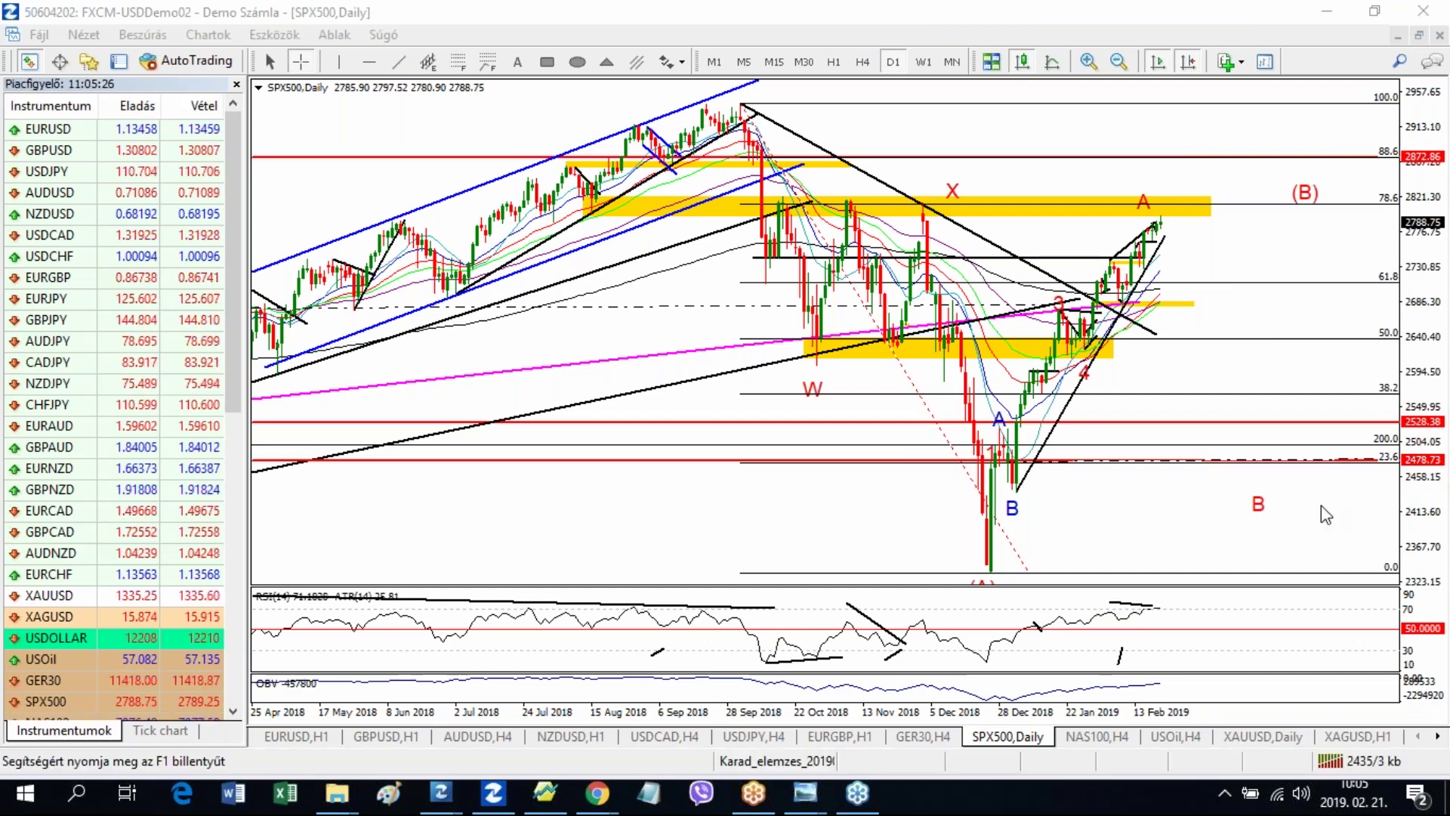
Step: Switch to Chrome and display the Daily Sentiment Index table
mouse_move(596, 794)
click(367, 715)
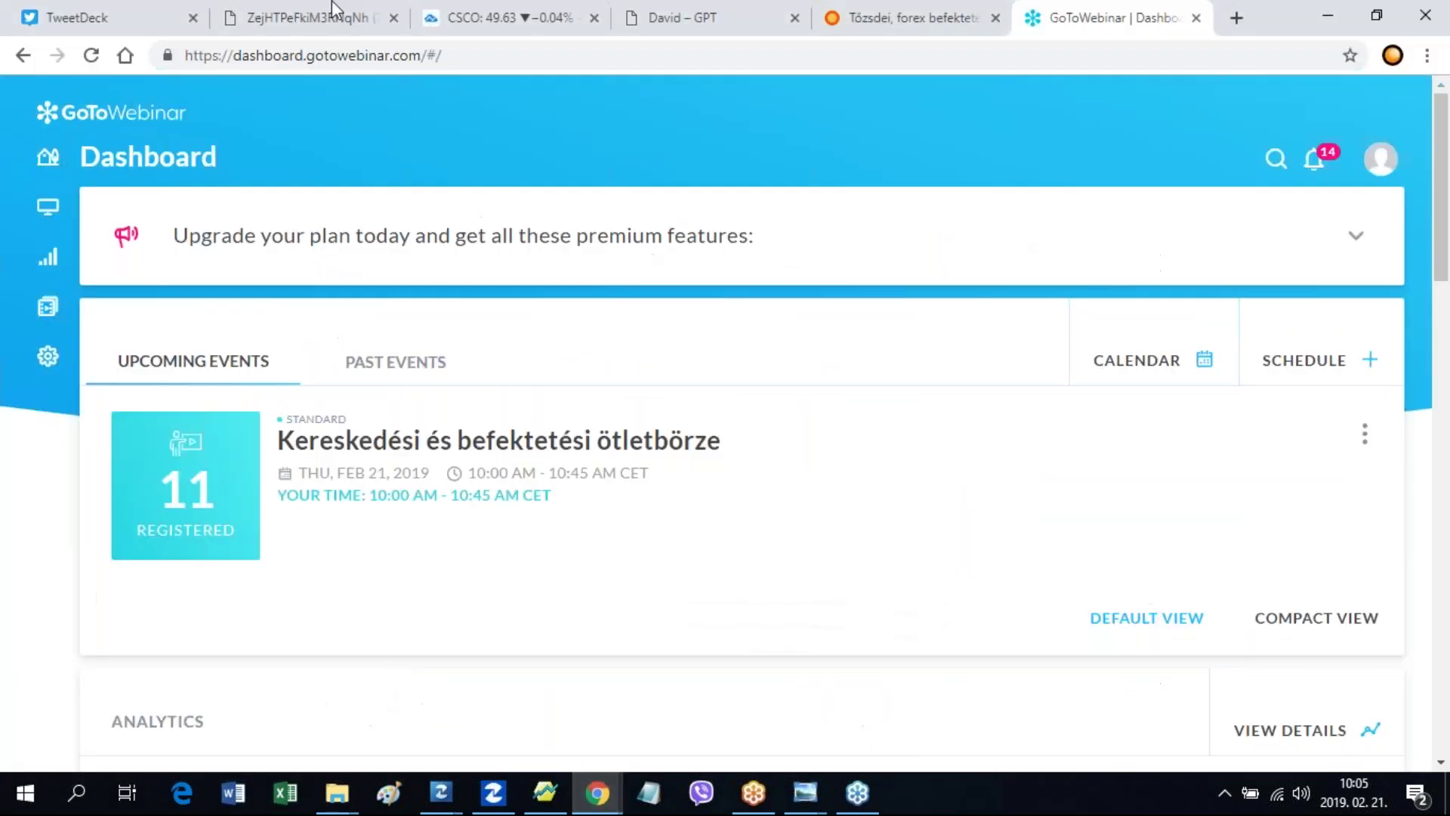
click(323, 18)
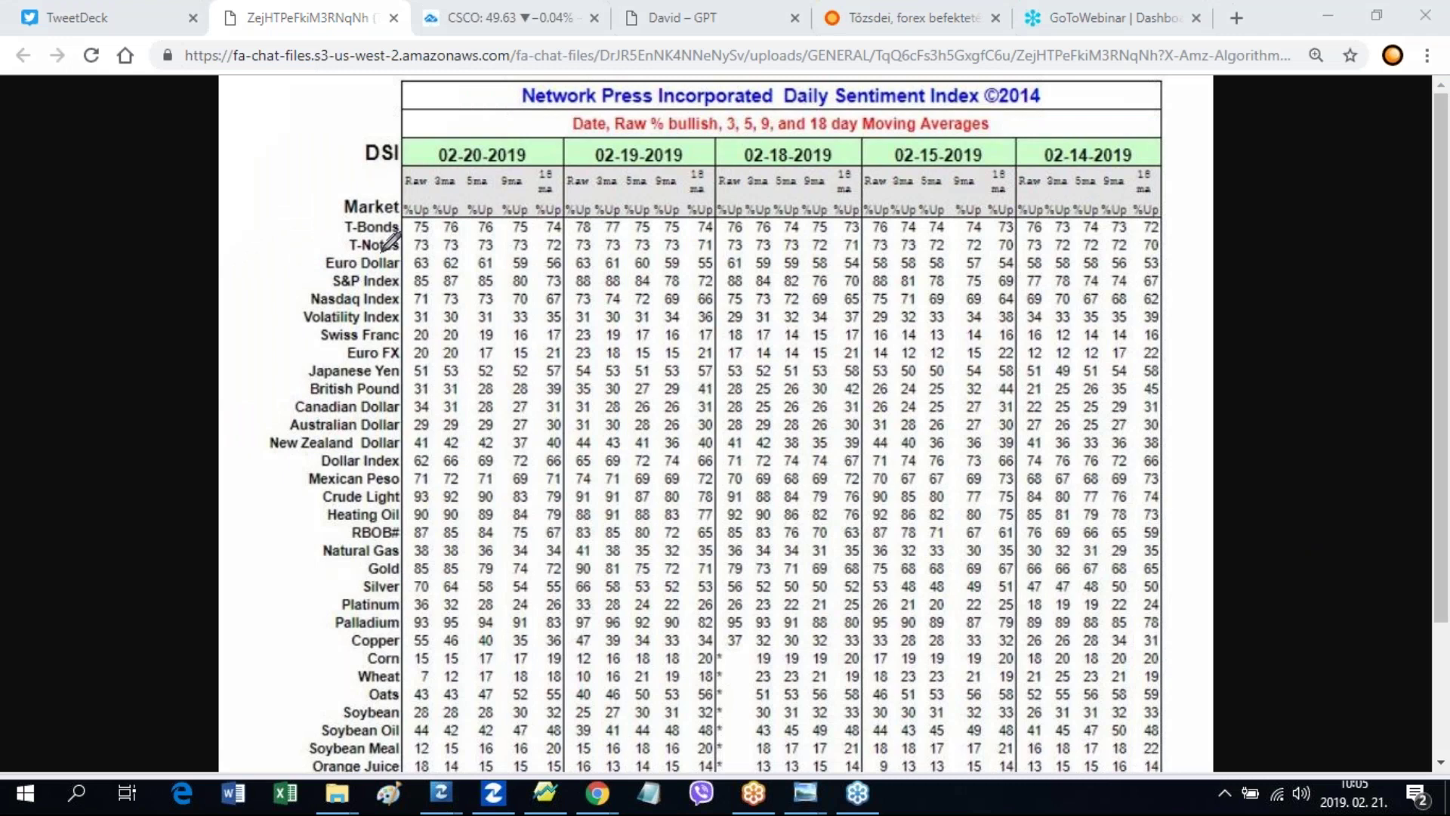
Step: Mark the S&P Index row with an arrow, underline its raw values from 02-20-2019 back to 02-15-2019, and clear the marks
drag(255, 276, 306, 281)
drag(408, 289, 436, 290)
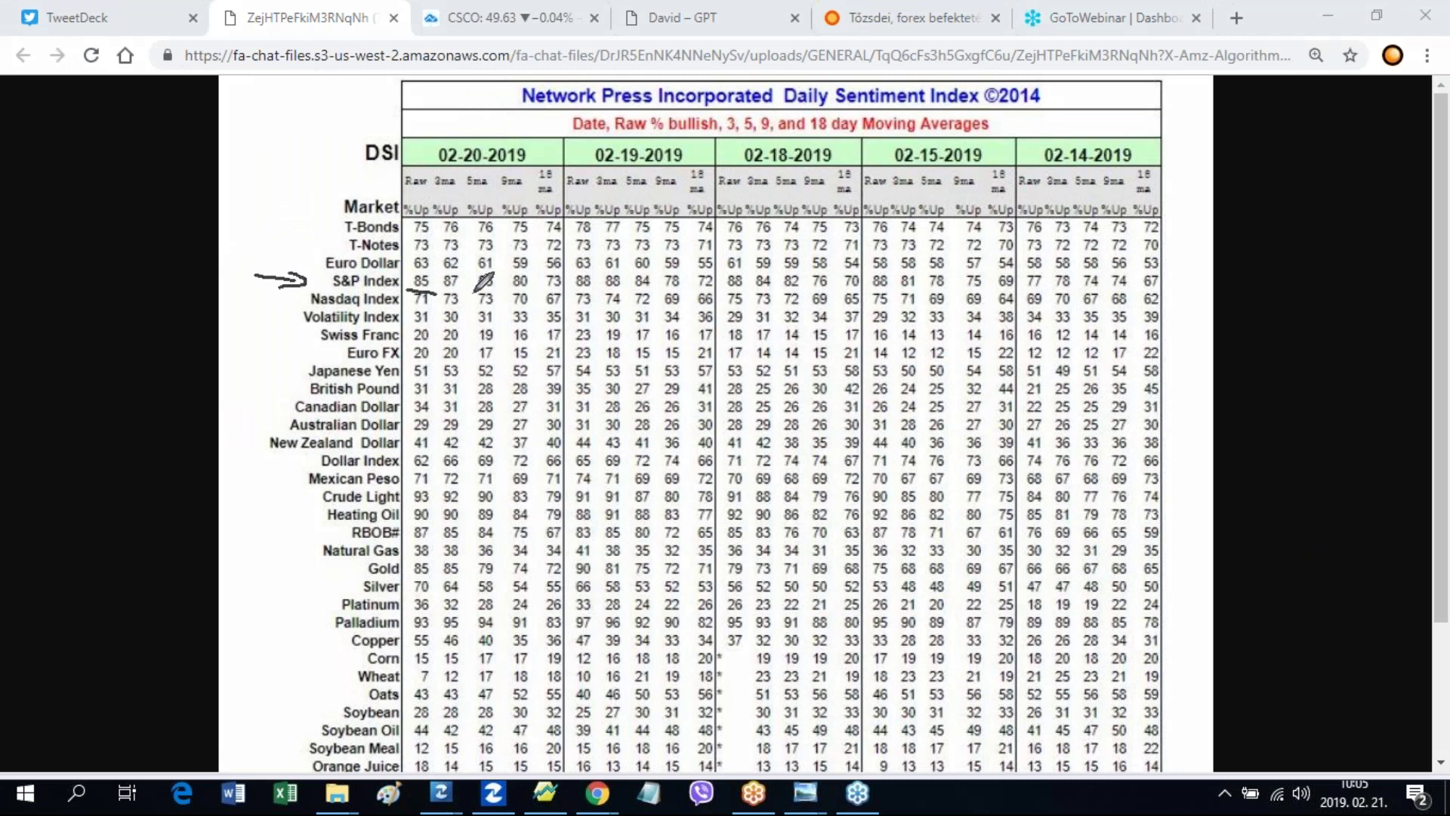
drag(573, 290, 598, 291)
drag(729, 289, 758, 289)
drag(869, 290, 893, 290)
click(1317, 616)
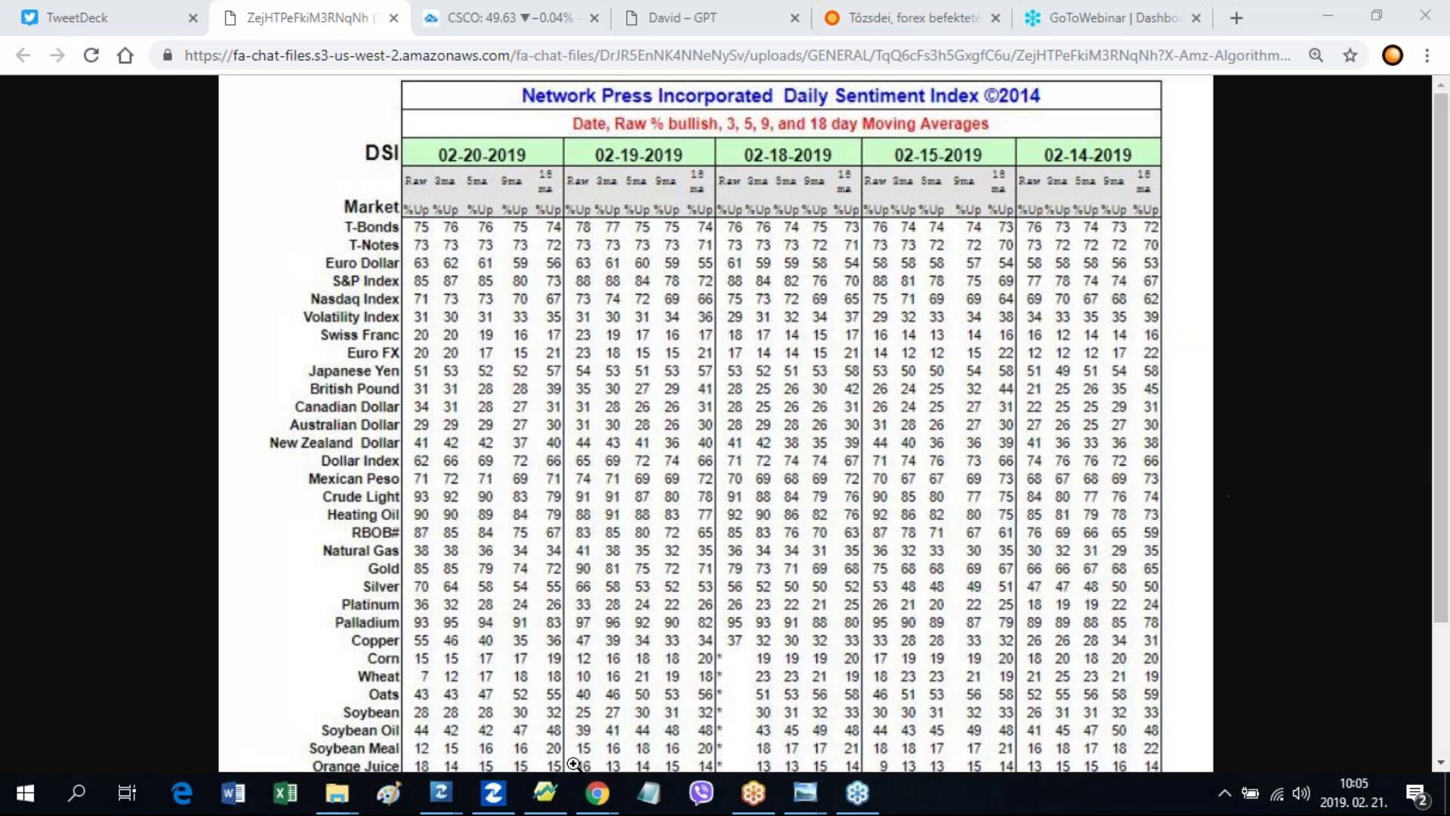
mouse_move(805, 791)
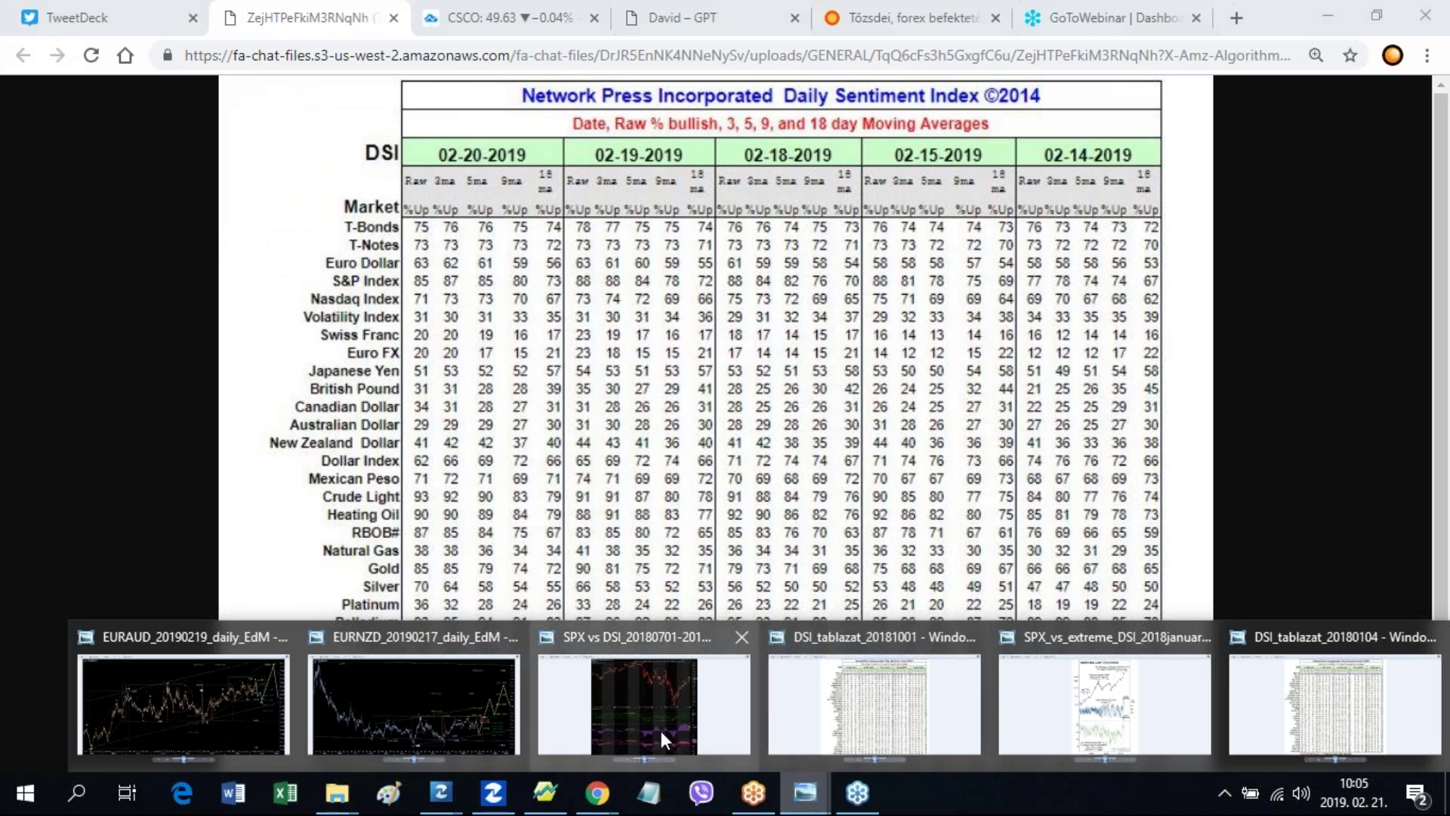
click(601, 704)
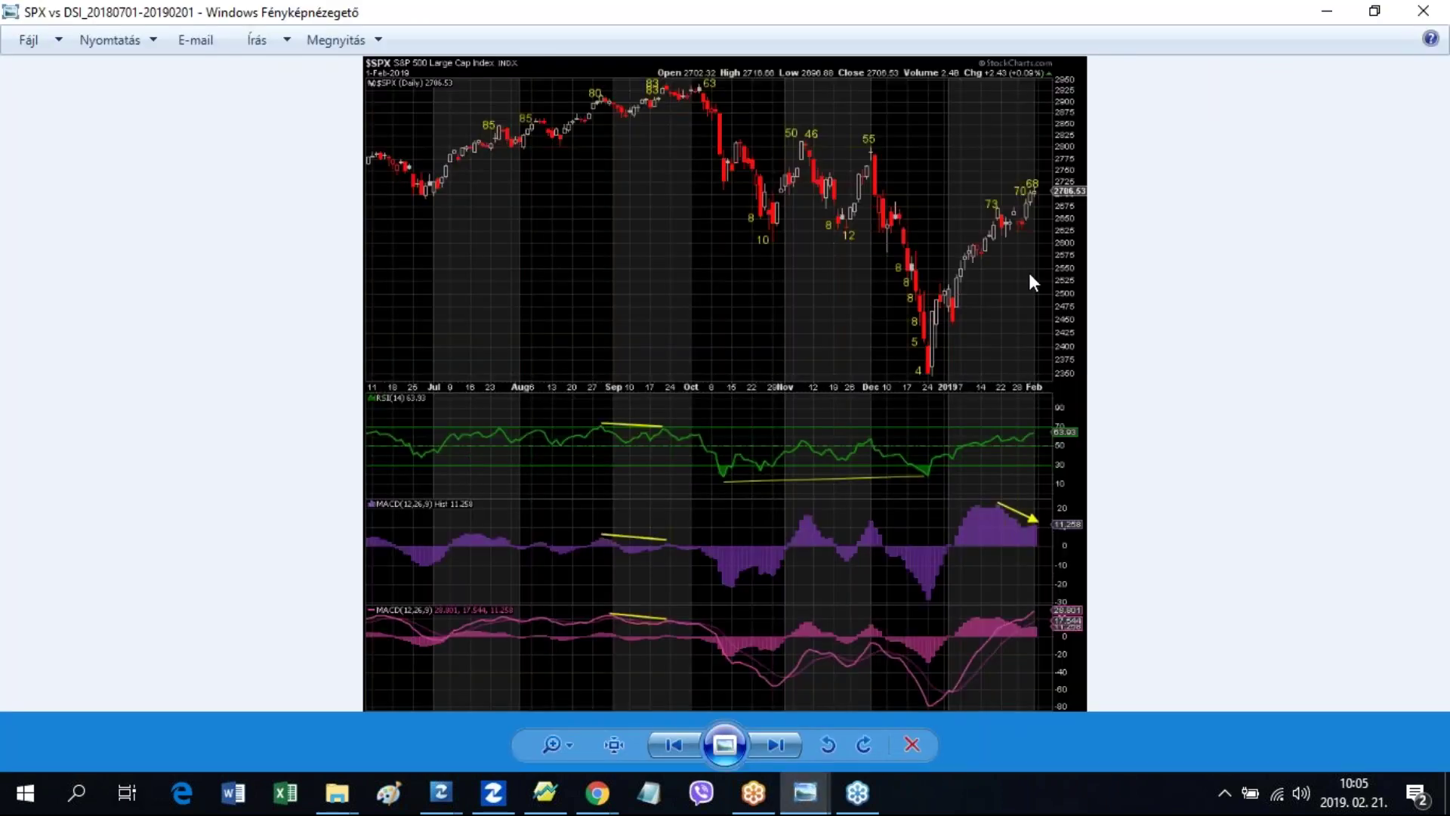
click(560, 748)
drag(564, 741, 564, 738)
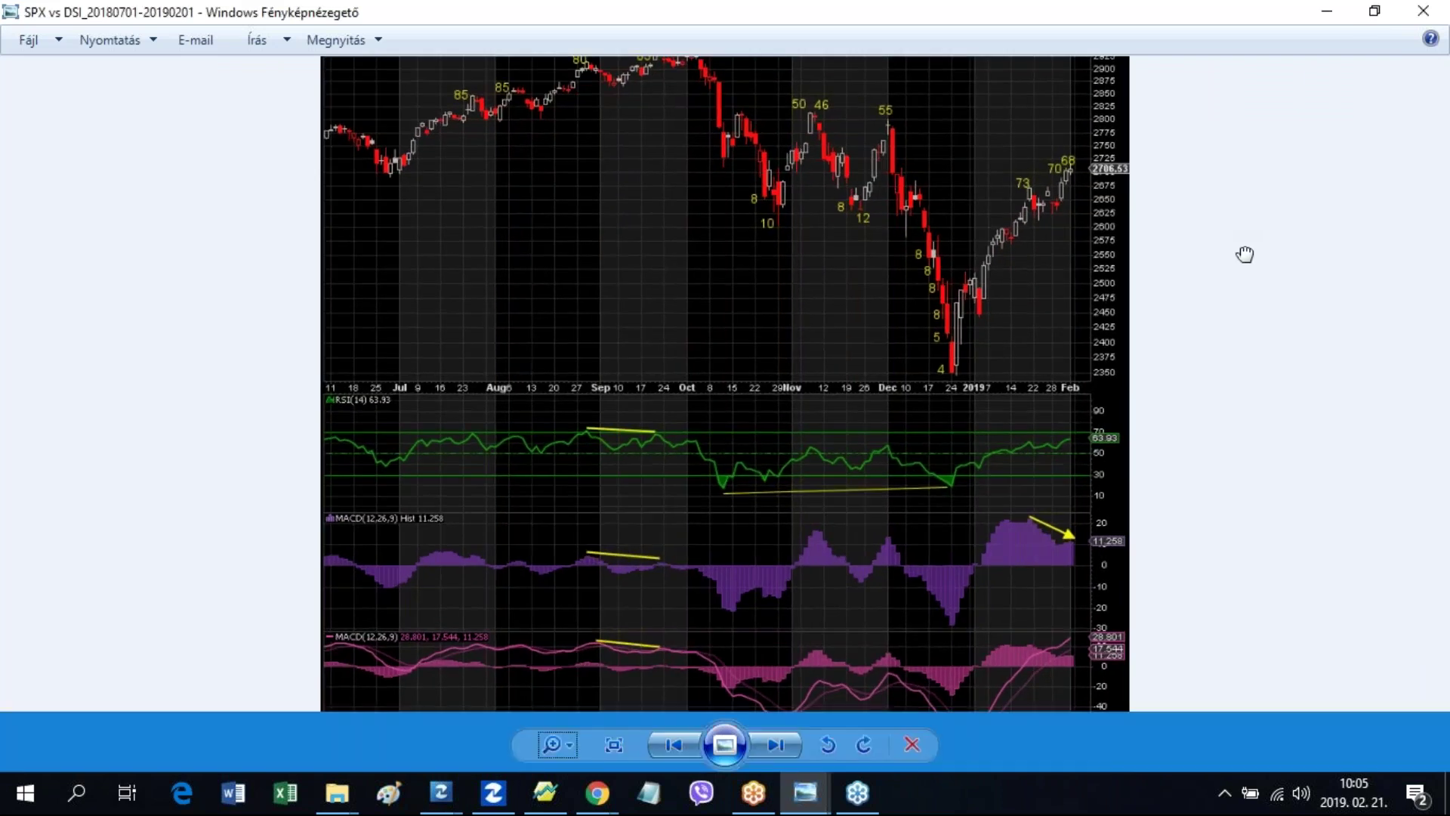
drag(1243, 269, 1223, 347)
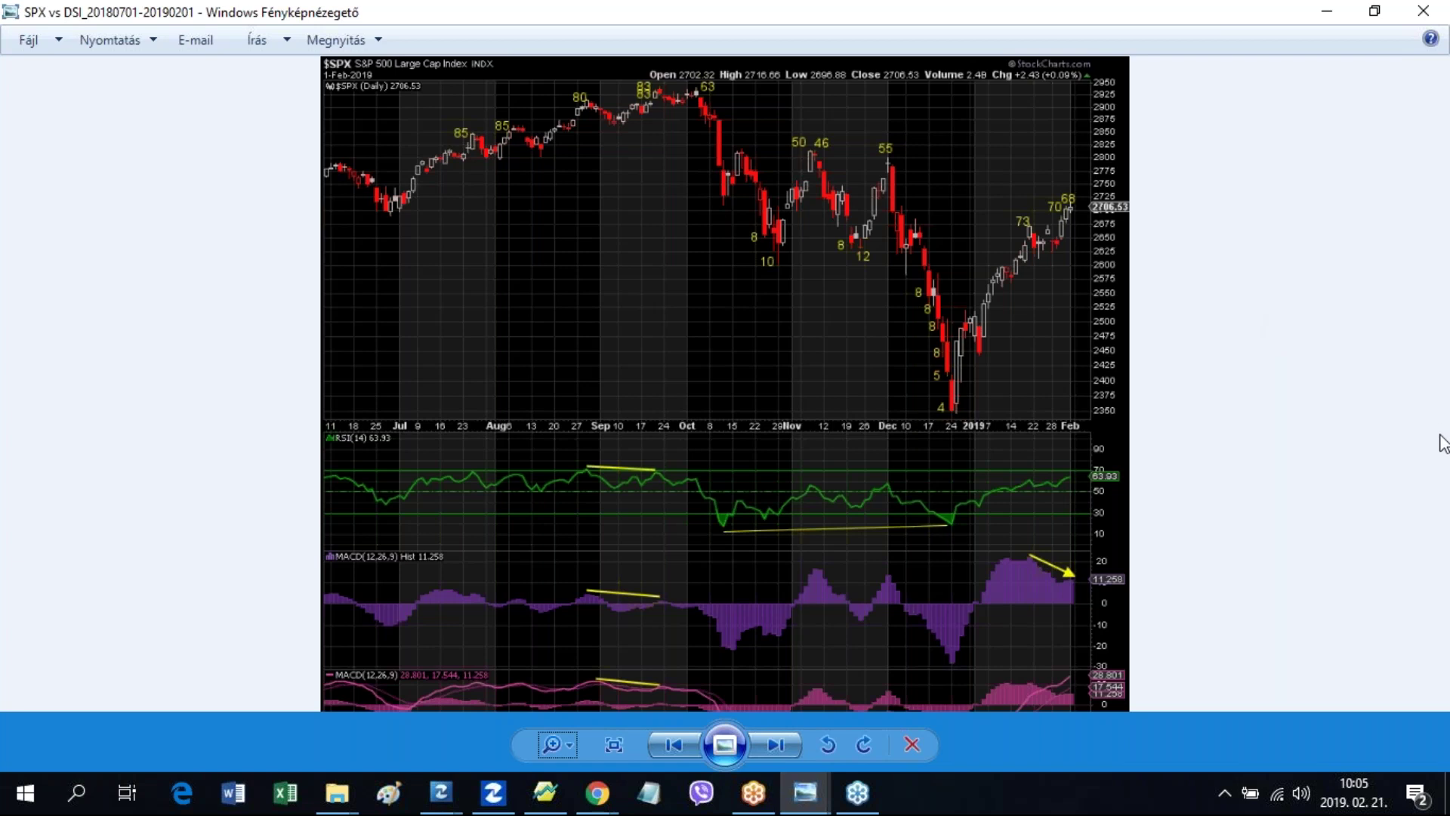
Step: Extend the price upward from the last February candle with the yellow pen and write 85-88 above it
click(1311, 533)
click(1297, 524)
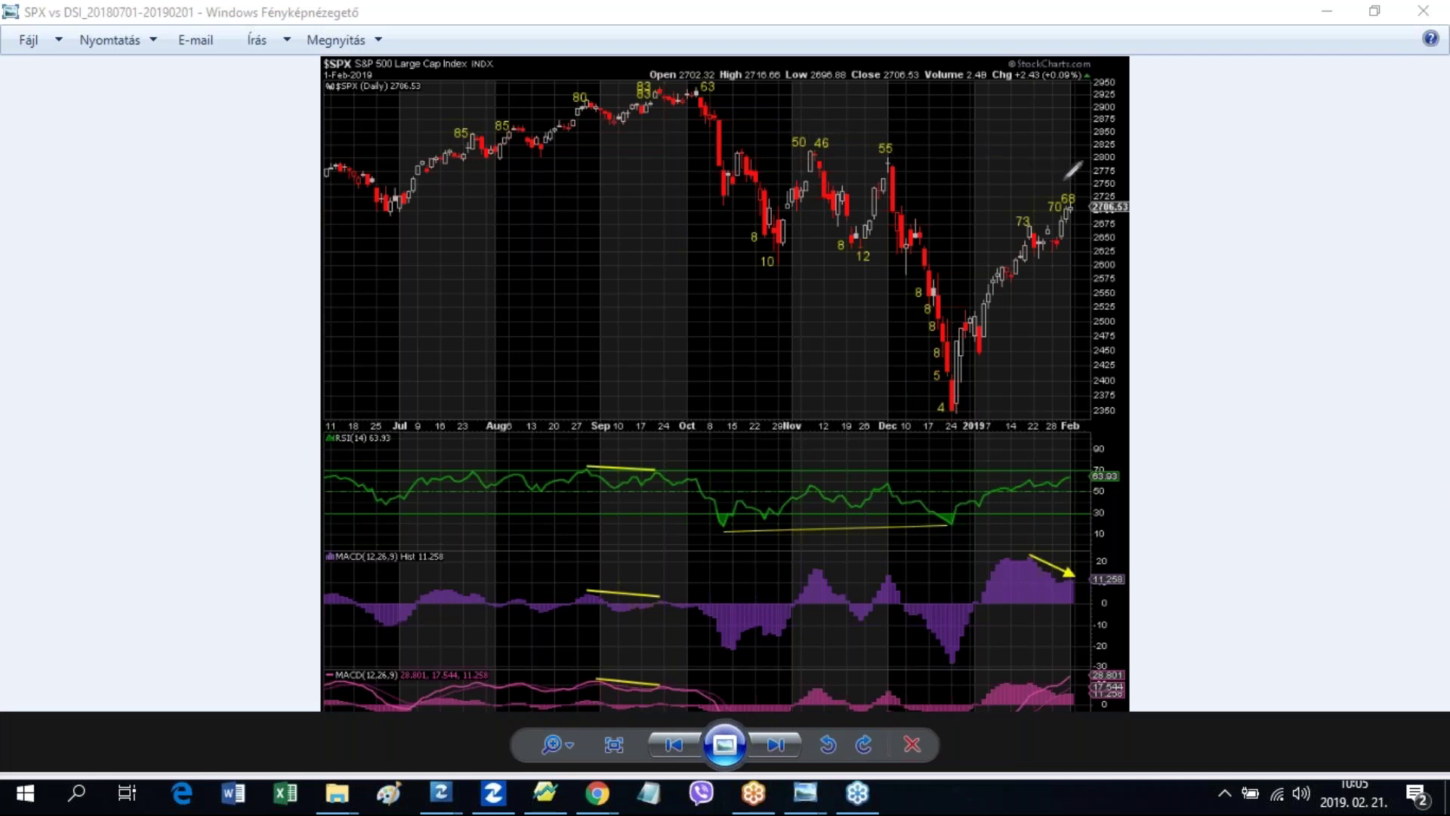
drag(1080, 209, 1079, 168)
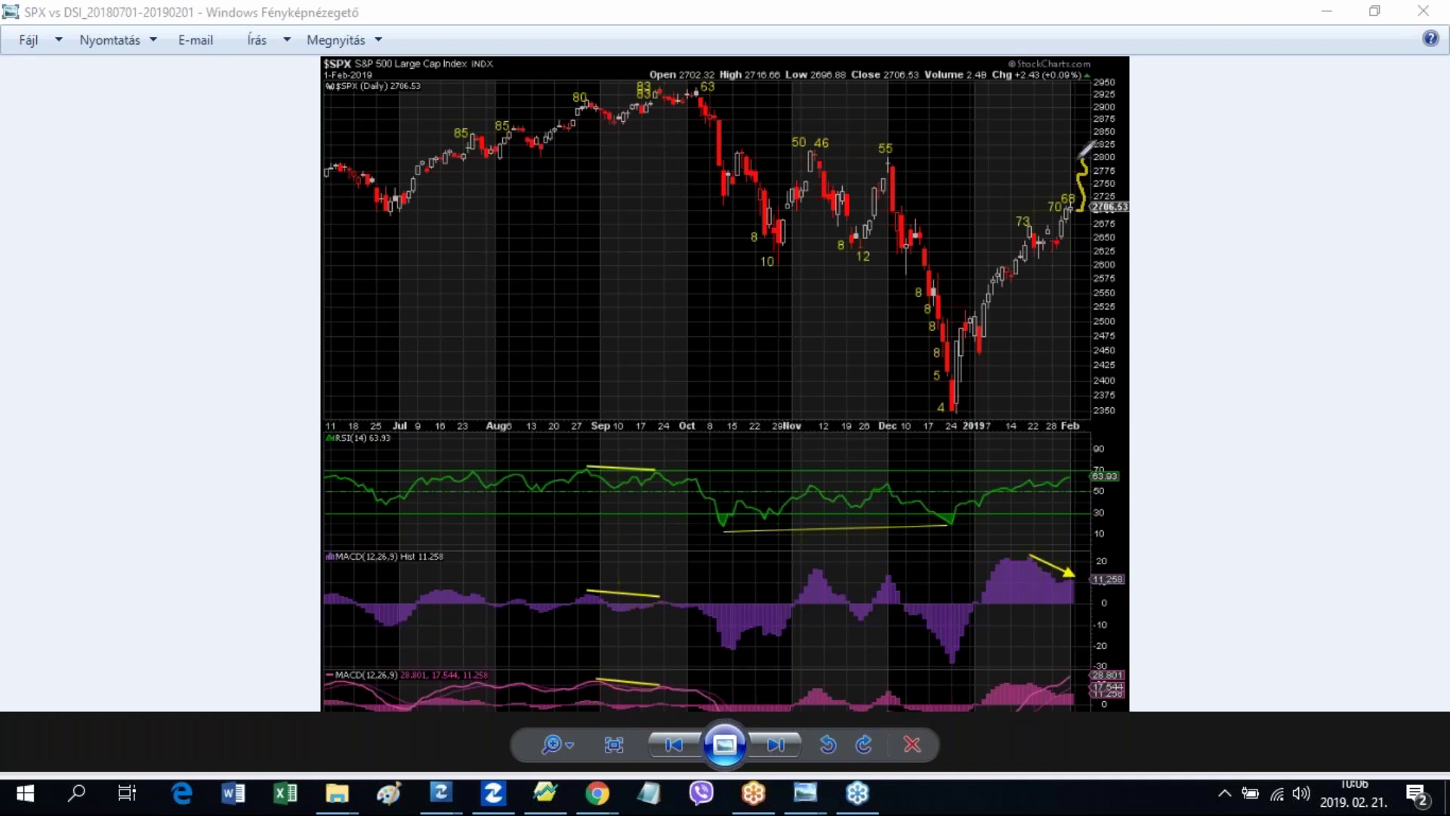
mouse_move(1068, 161)
mouse_down()
mouse_move(1094, 160)
mouse_move(1053, 151)
mouse_move(1067, 136)
mouse_move(1105, 153)
mouse_move(1116, 136)
mouse_move(1127, 151)
mouse_up()
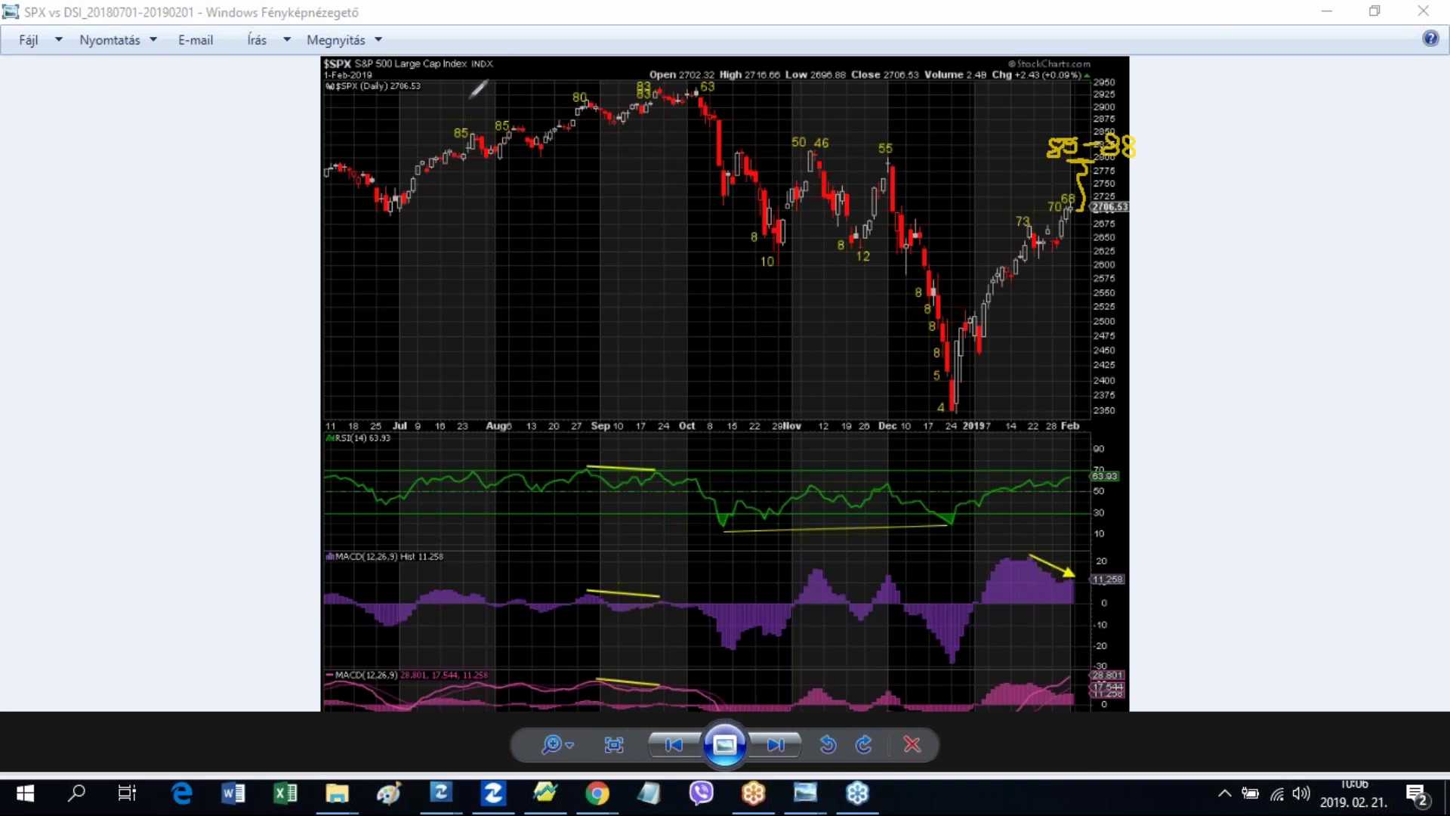
Step: Mark the July to September sentiment readings with arrows, draw lines at the peaks and pullback lows, and clear all drawings
drag(463, 95, 463, 124)
drag(456, 115, 511, 111)
drag(580, 68, 580, 80)
drag(647, 49, 653, 68)
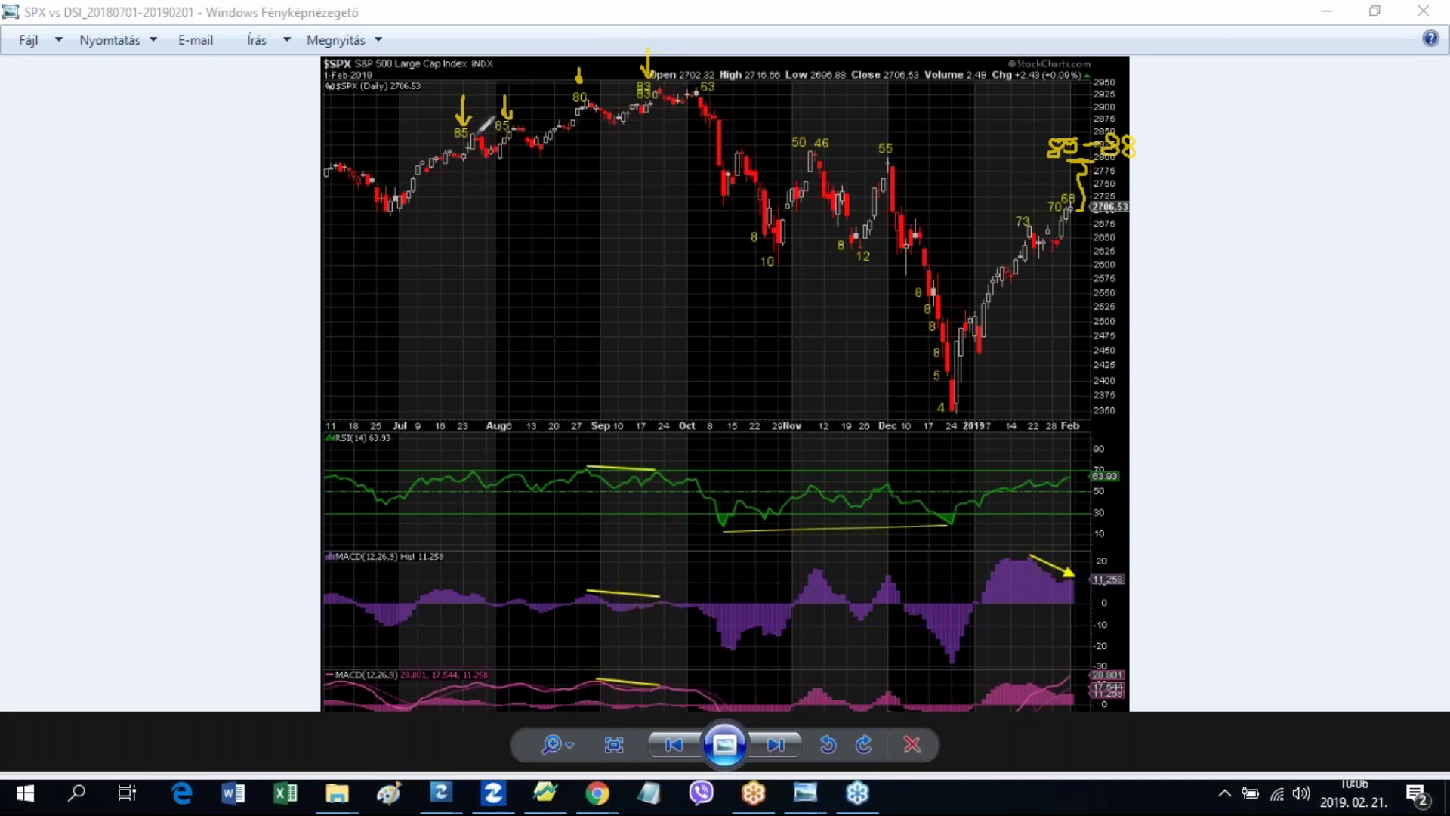
mouse_move(469, 135)
mouse_down()
mouse_move(504, 164)
mouse_move(531, 129)
mouse_move(560, 162)
mouse_up()
mouse_move(587, 99)
mouse_down()
mouse_move(608, 99)
mouse_move(633, 133)
mouse_move(668, 89)
mouse_up()
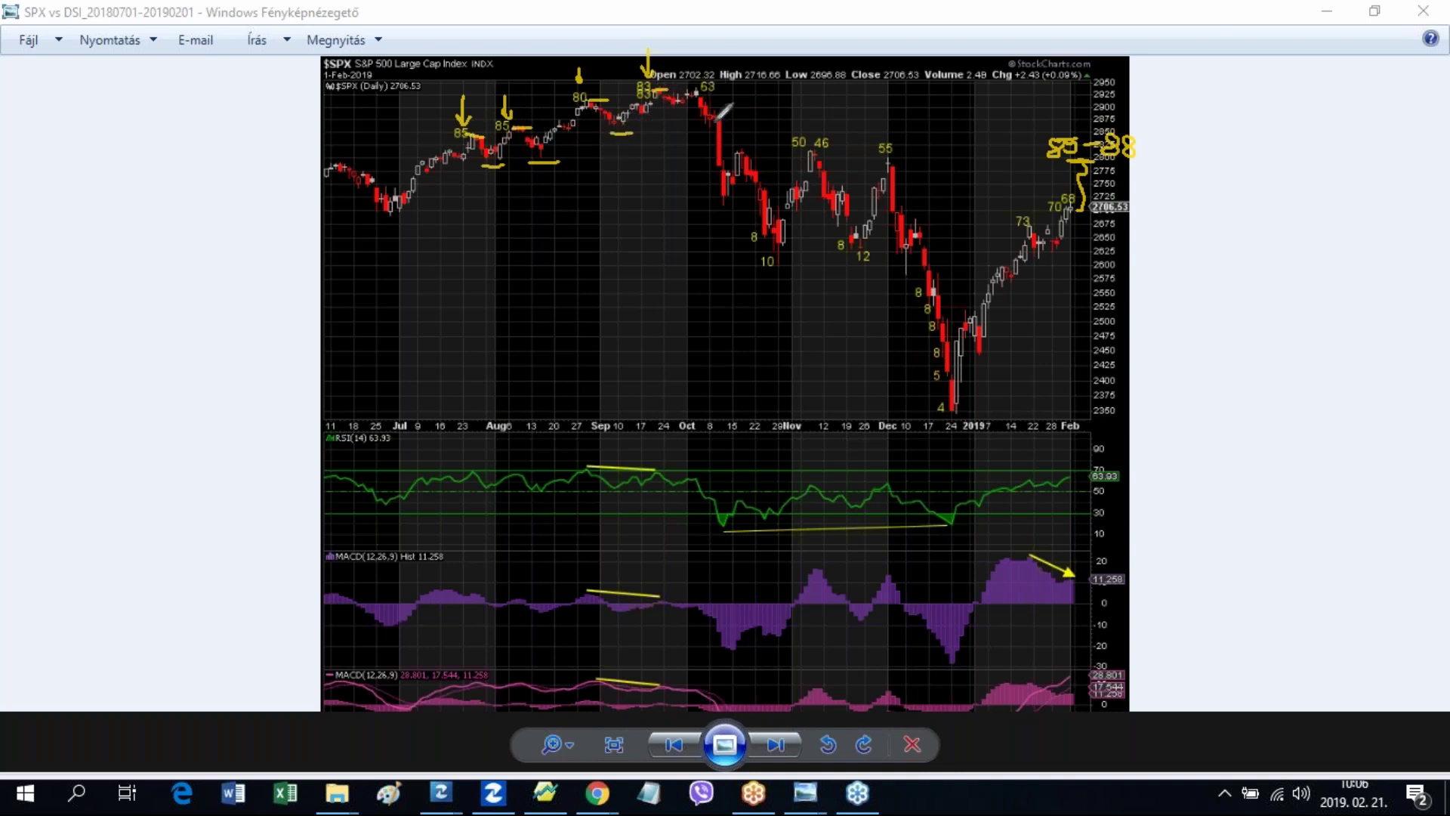
mouse_move(1085, 106)
mouse_down()
mouse_move(1087, 134)
mouse_move(1093, 123)
mouse_up()
click(1350, 629)
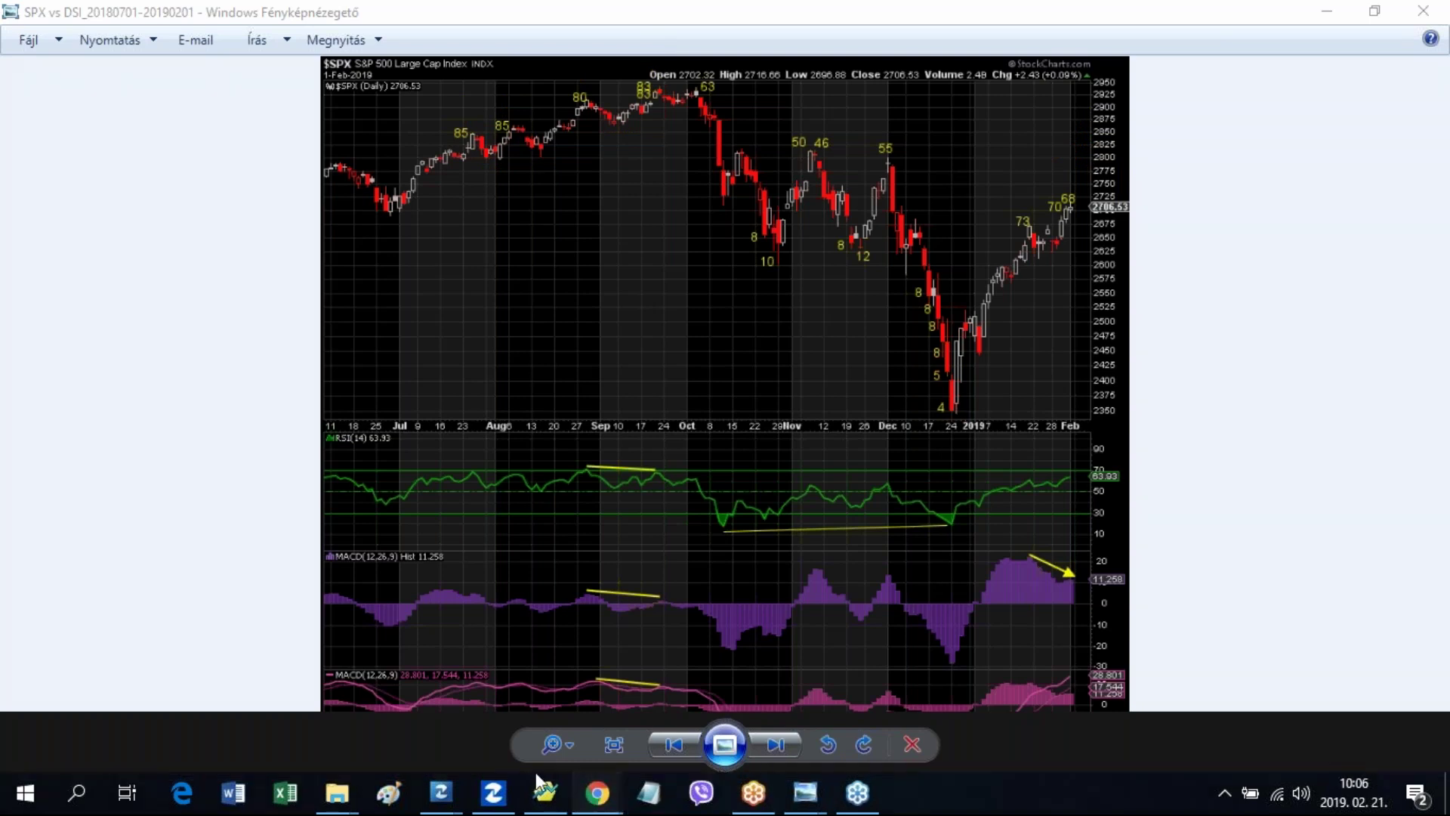
Step: On the sentiment table in Chrome, mark Crude Light and its raw values from 02-20-2019 back to 02-15-2019, and clear the marks
click(597, 792)
click(367, 703)
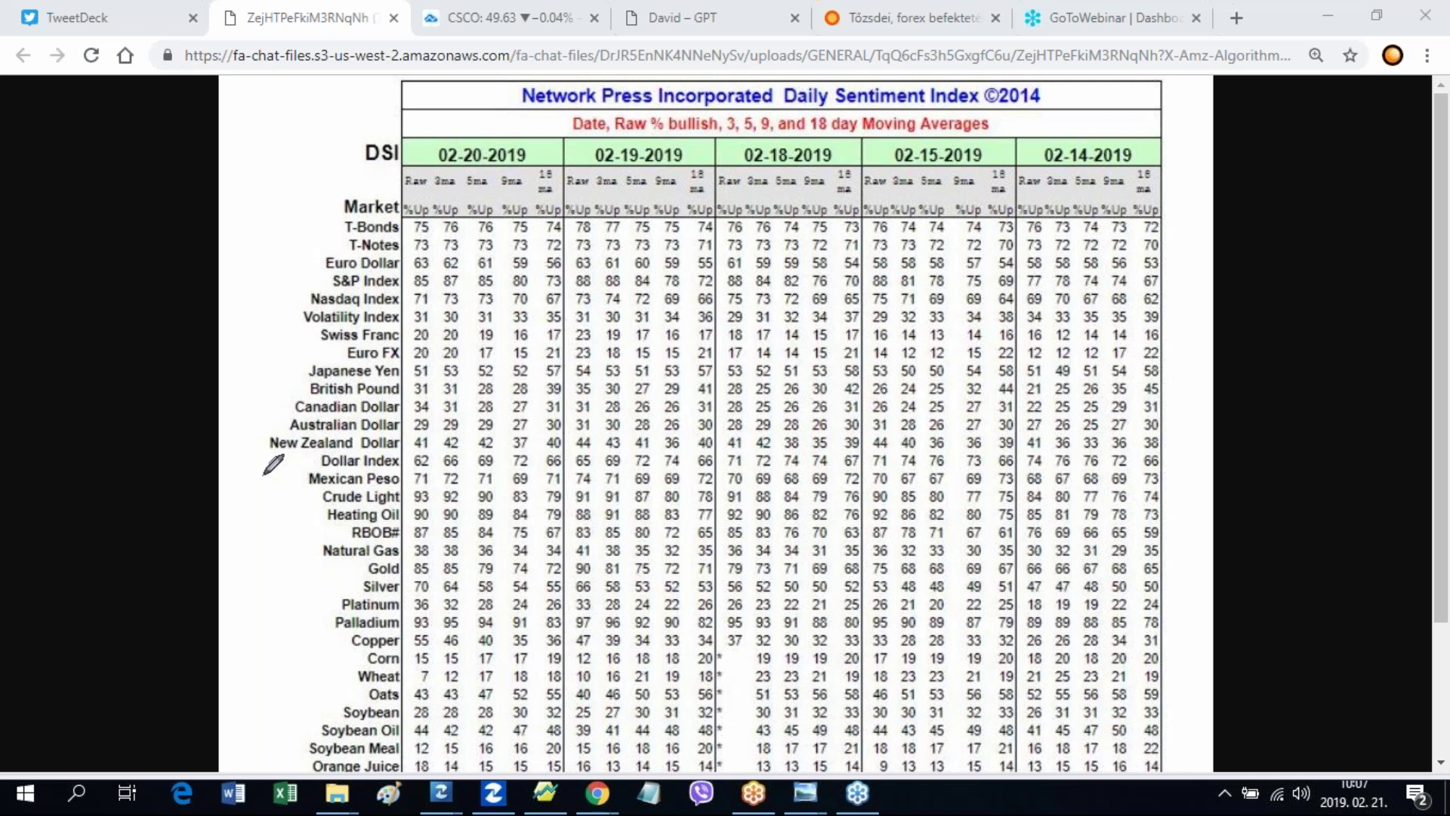
drag(255, 503, 319, 502)
drag(409, 498, 432, 503)
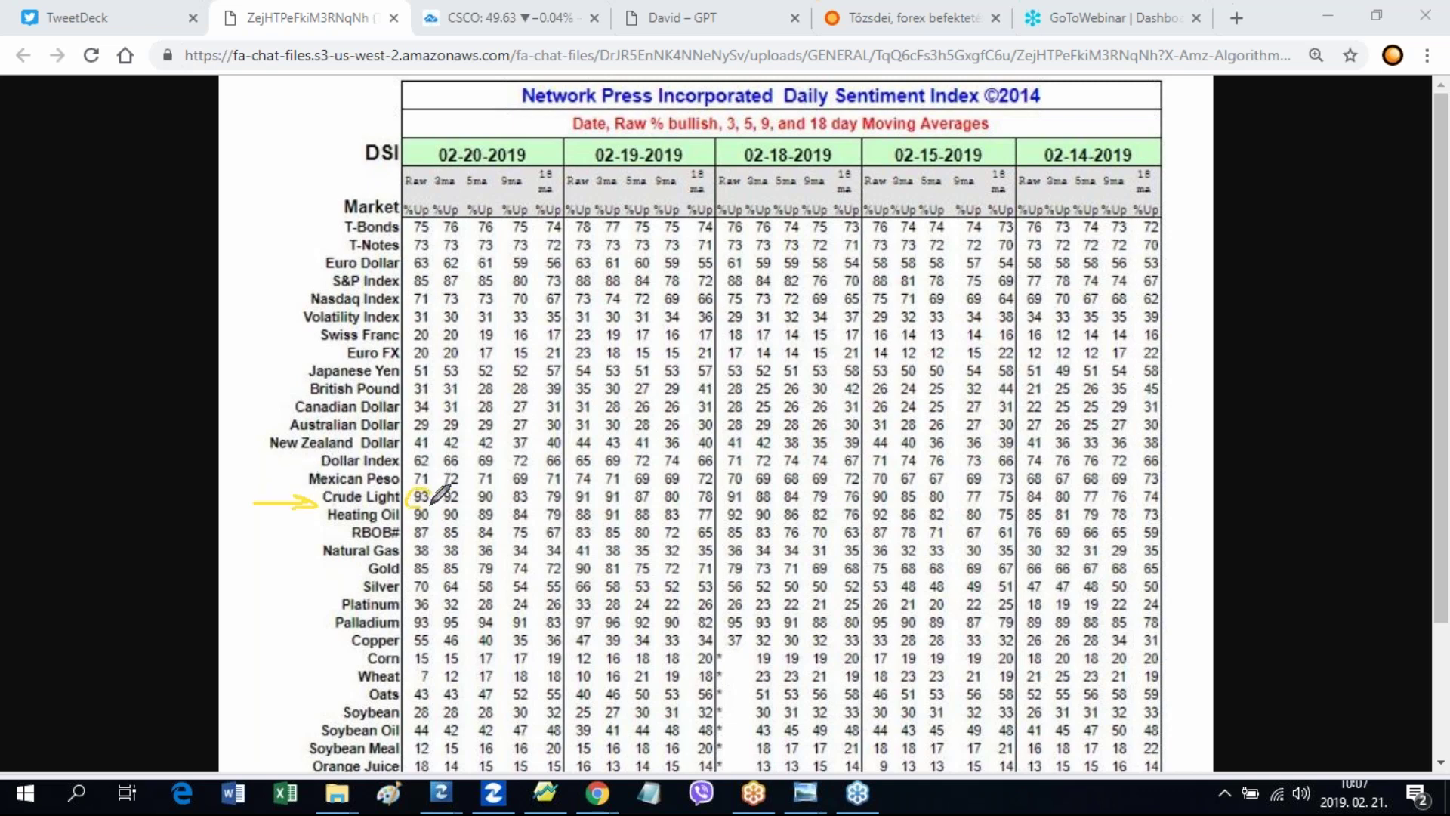
drag(565, 504, 596, 503)
drag(727, 506, 759, 506)
drag(868, 507, 896, 506)
click(1442, 473)
click(1331, 632)
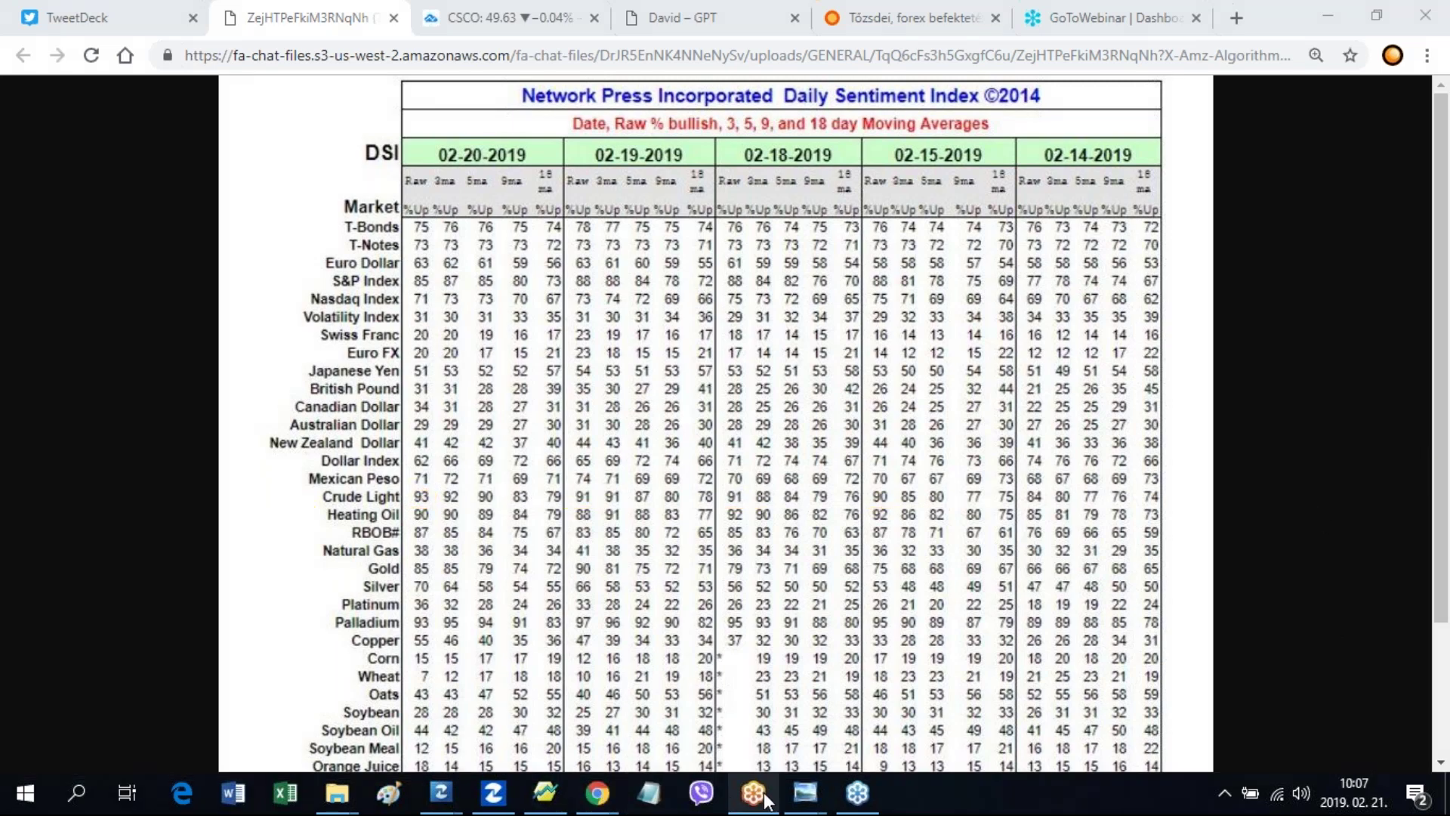
Step: Open the DSI_tablazat_20181001 picture in the photo viewer and enlarge it with the header and upper rows in view
mouse_move(807, 797)
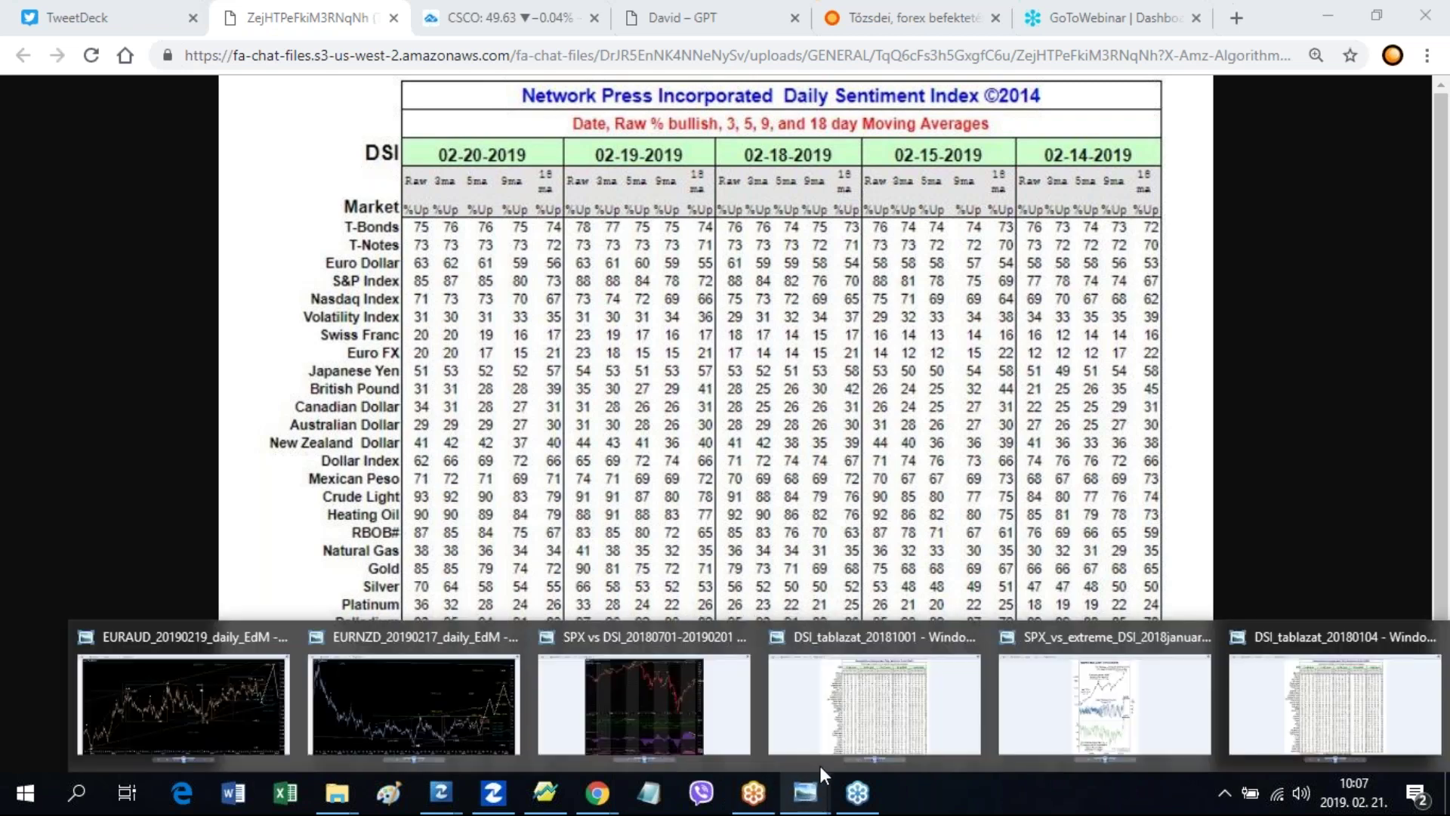
click(1317, 692)
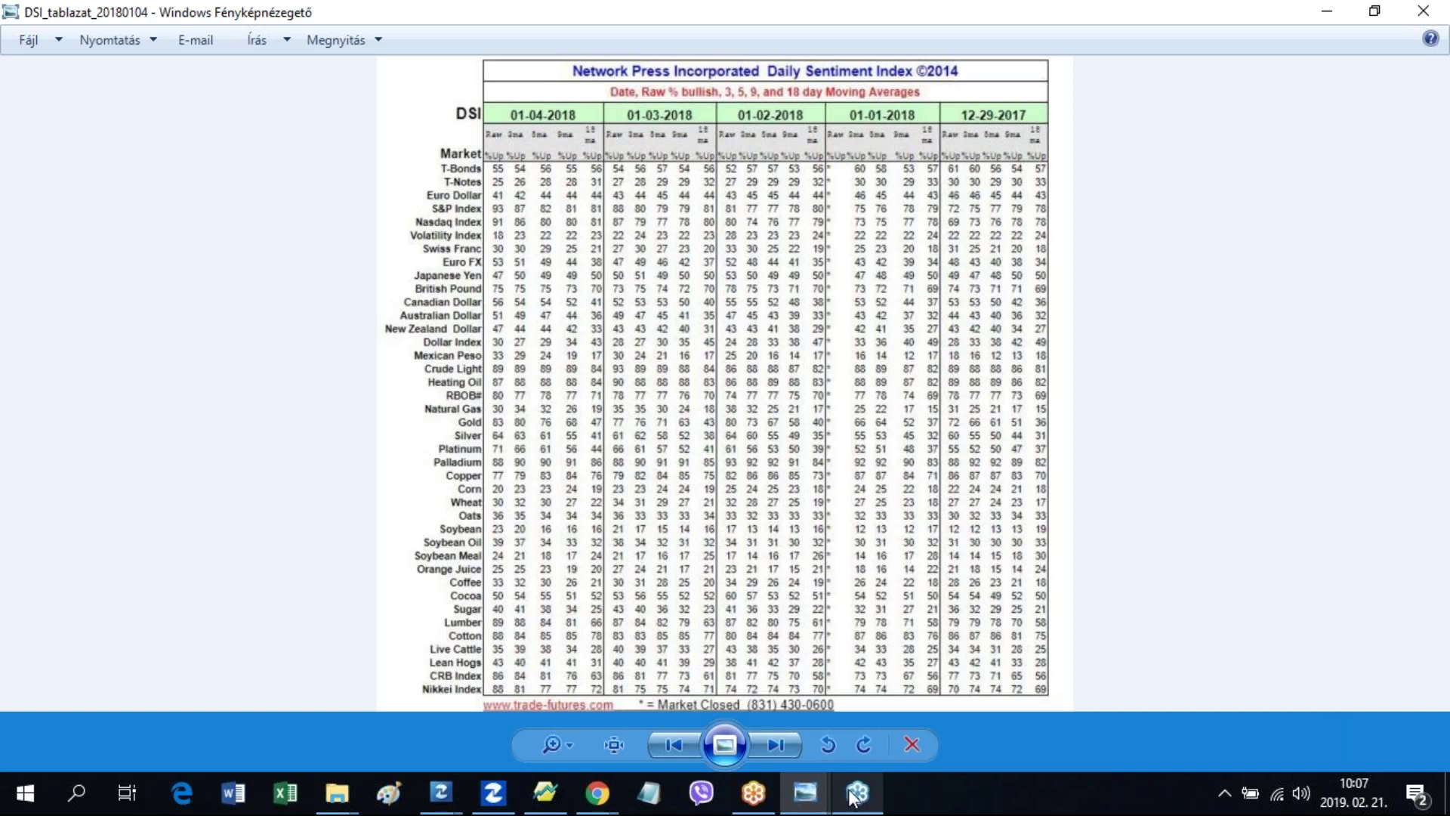
mouse_move(805, 804)
click(908, 699)
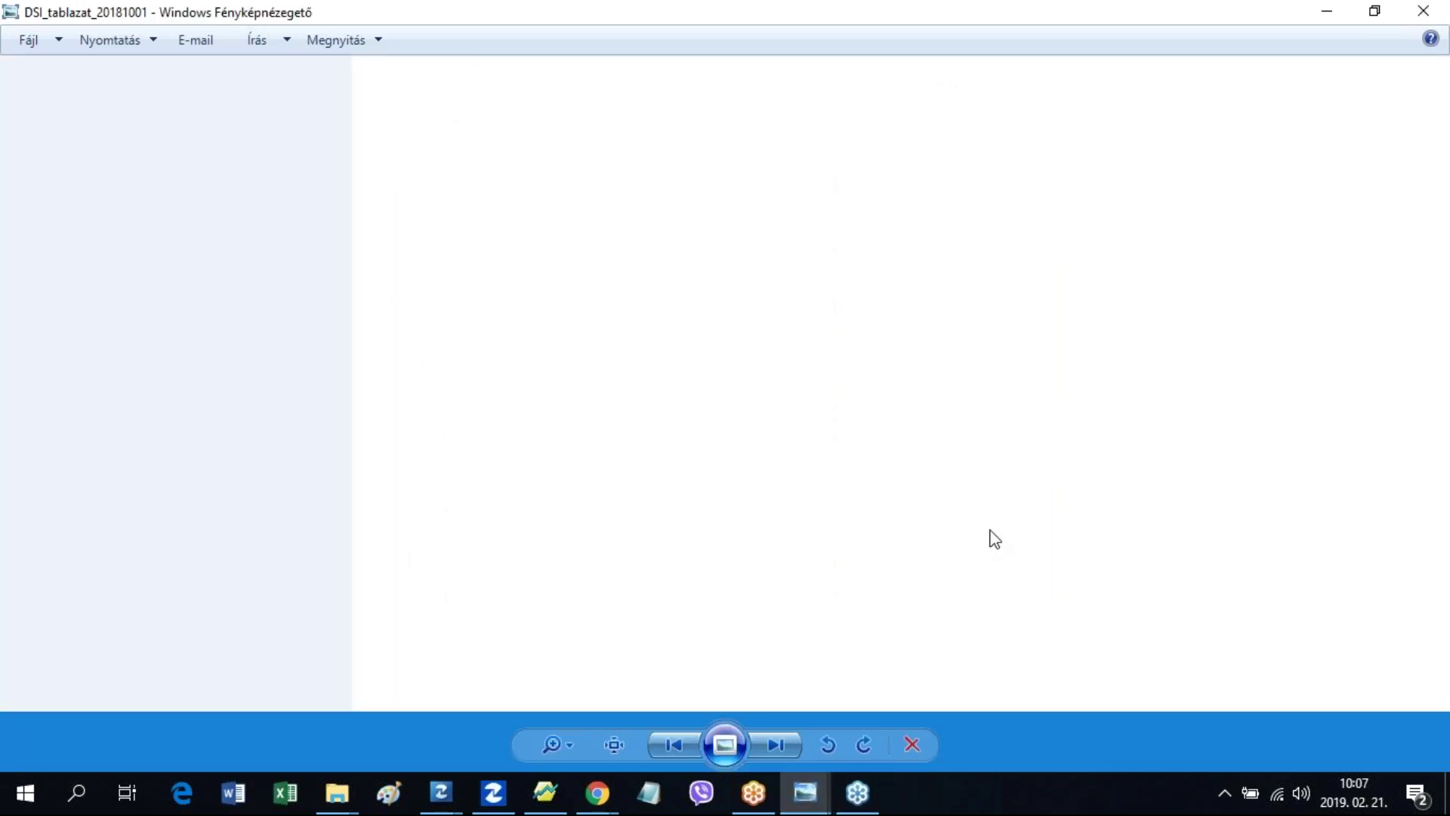
click(567, 744)
drag(570, 742, 593, 713)
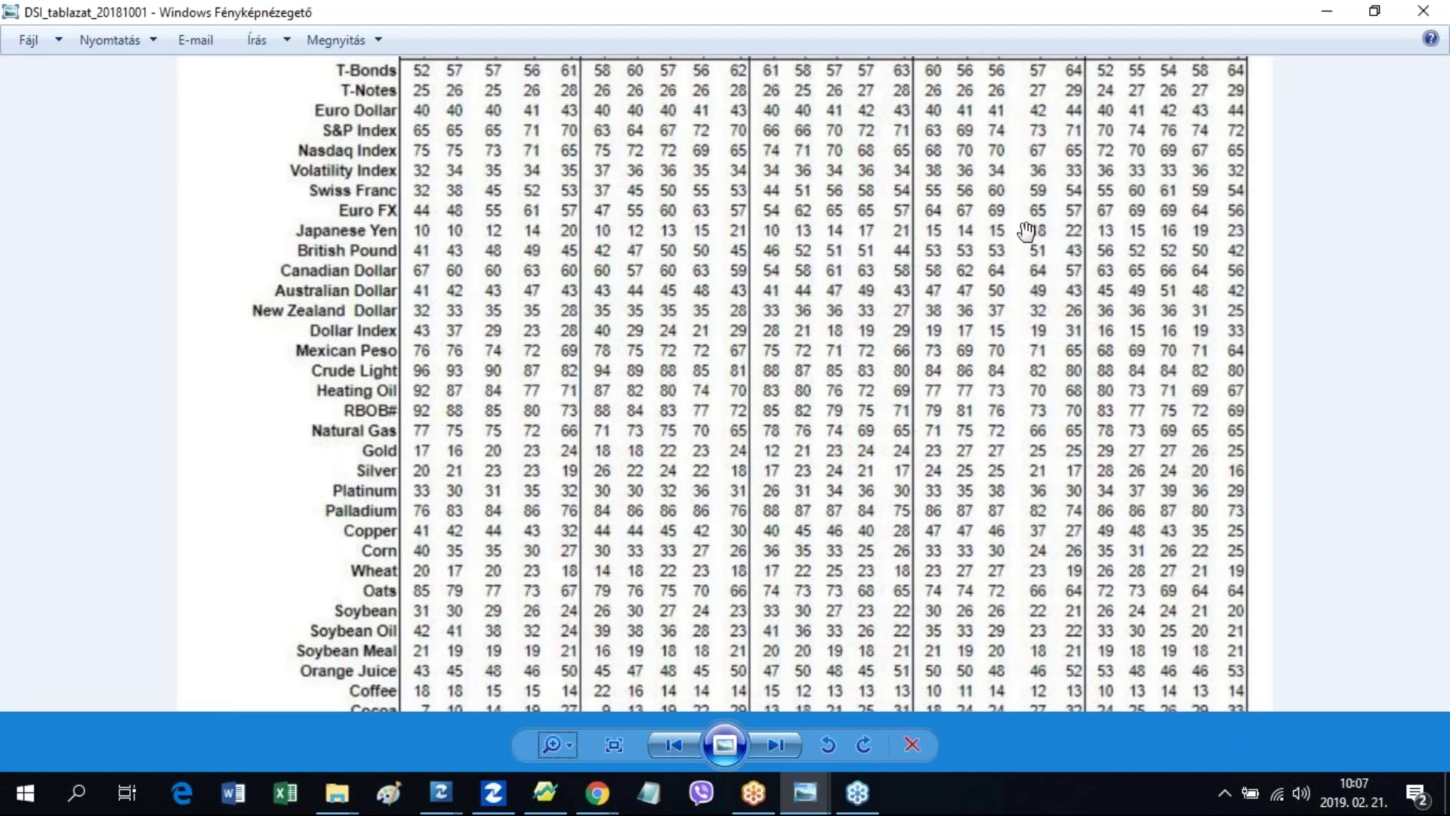
drag(1031, 311, 1439, 456)
Step: Mark the S&P Index 65 reading and the Crude Light 96 and 94 readings with the yellow pen, and clear the marks
click(1295, 515)
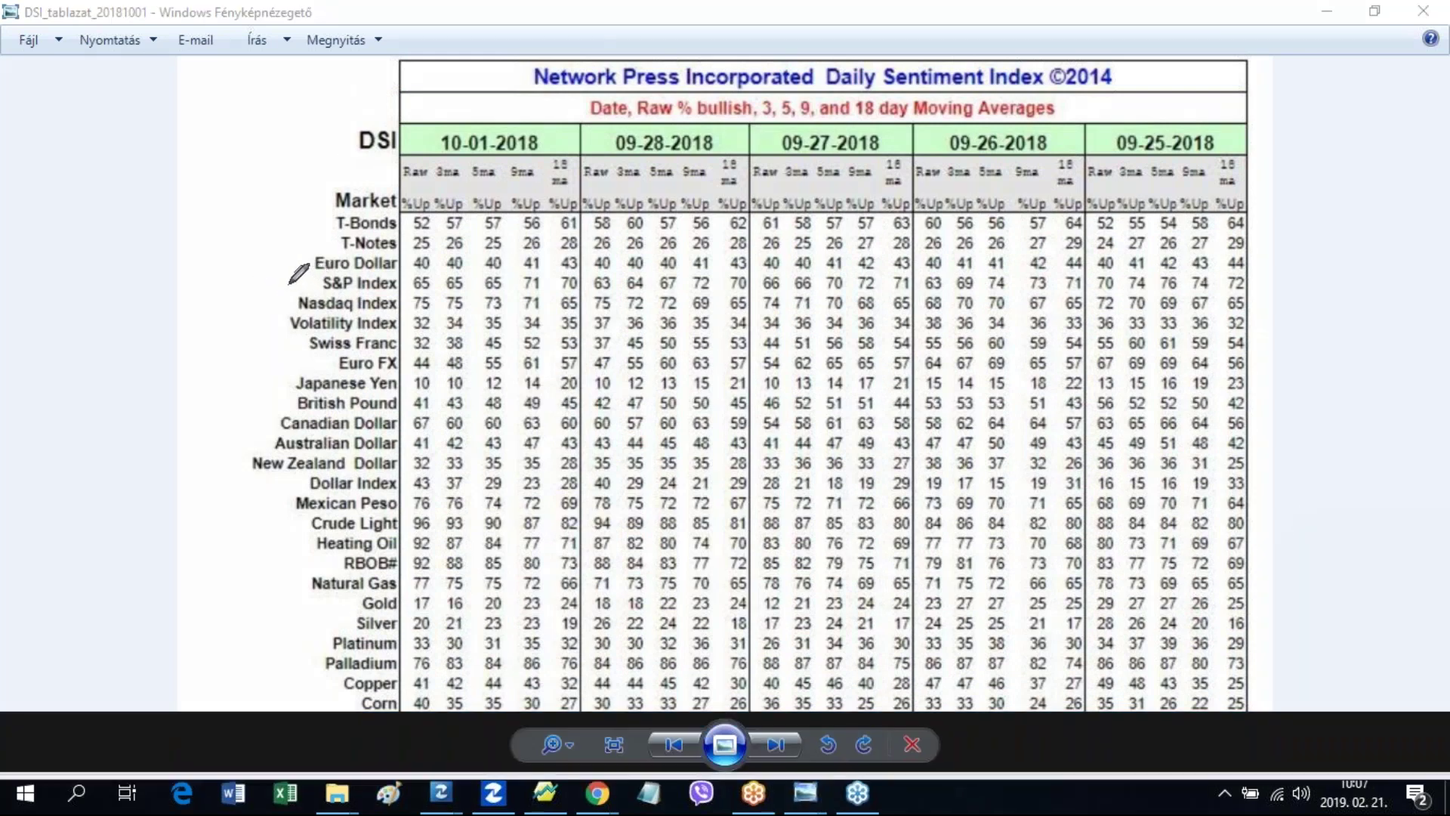
mouse_move(275, 280)
mouse_down()
mouse_move(317, 280)
mouse_move(300, 288)
mouse_up()
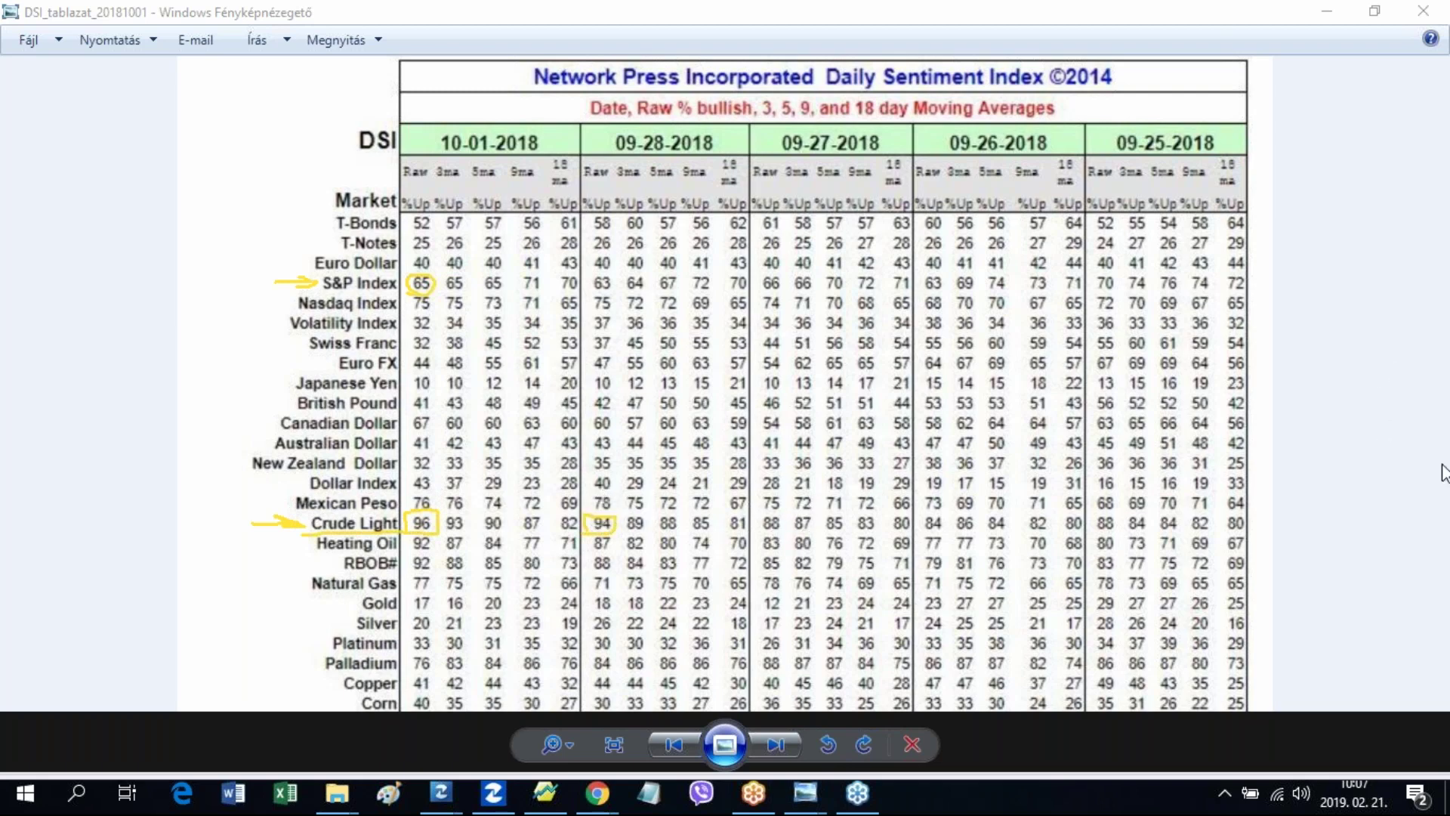
click(1353, 624)
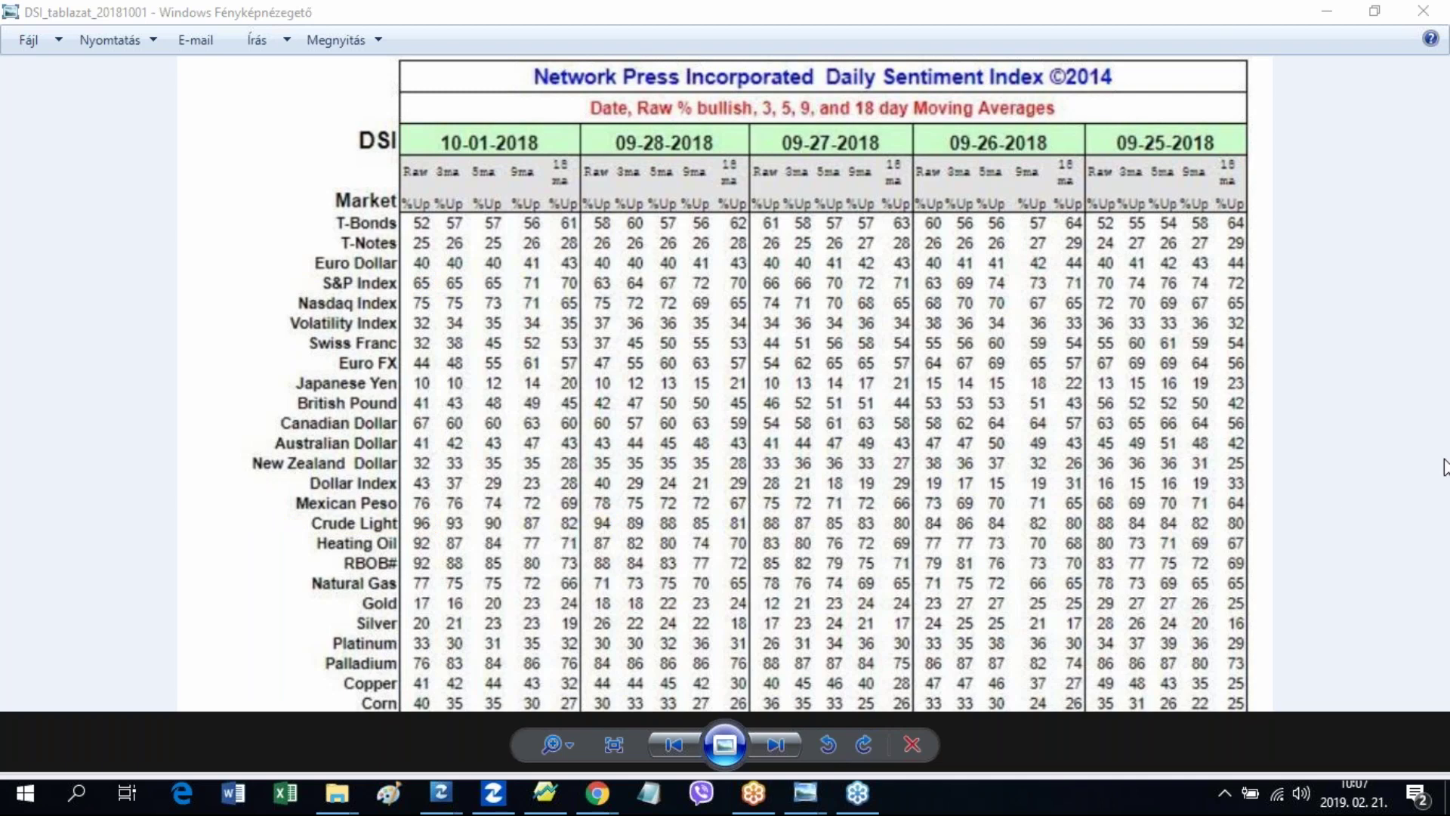
Step: Switch back to the 02-20-2019 sentiment table in Chrome
mouse_move(597, 793)
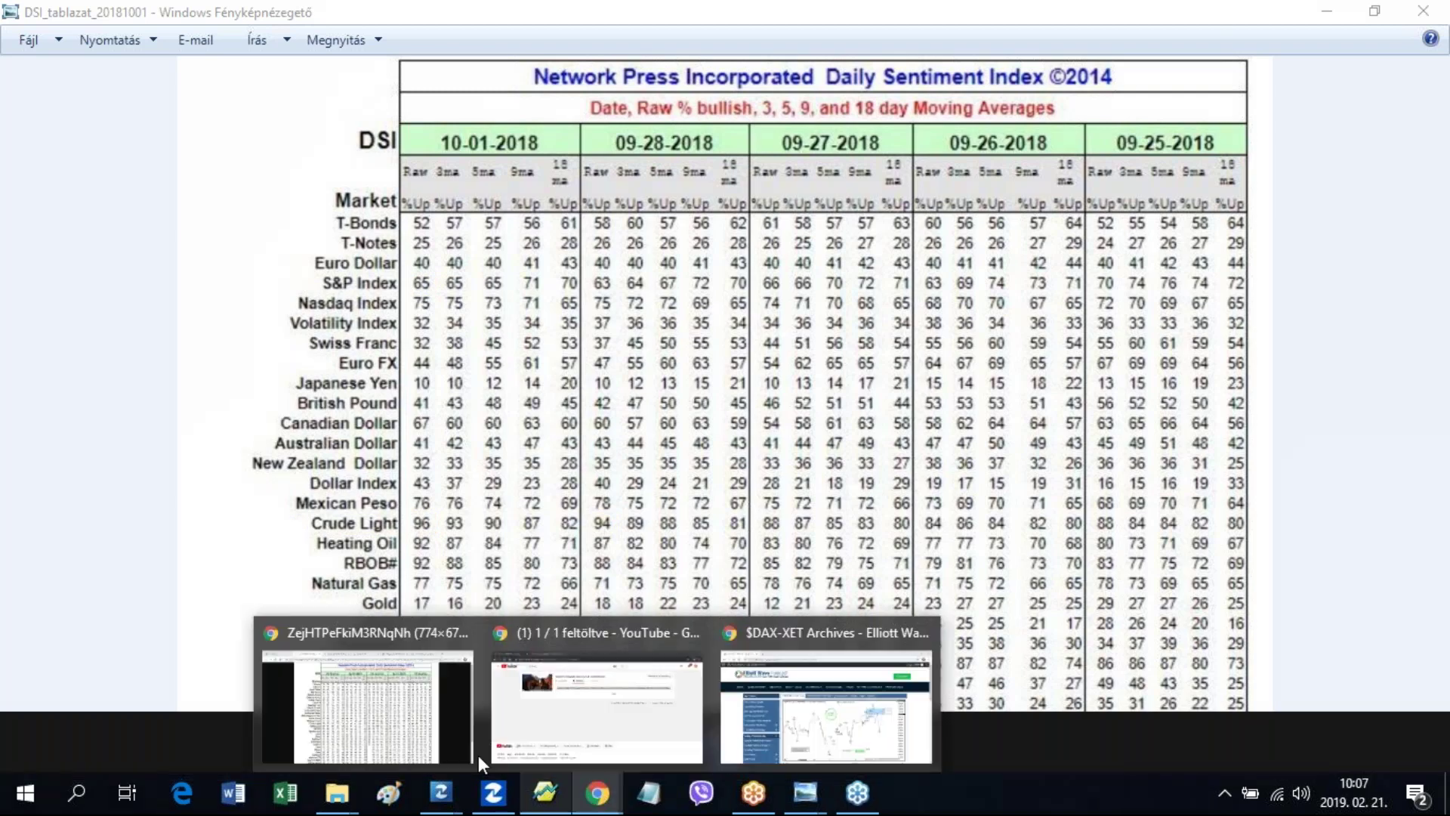
click(370, 700)
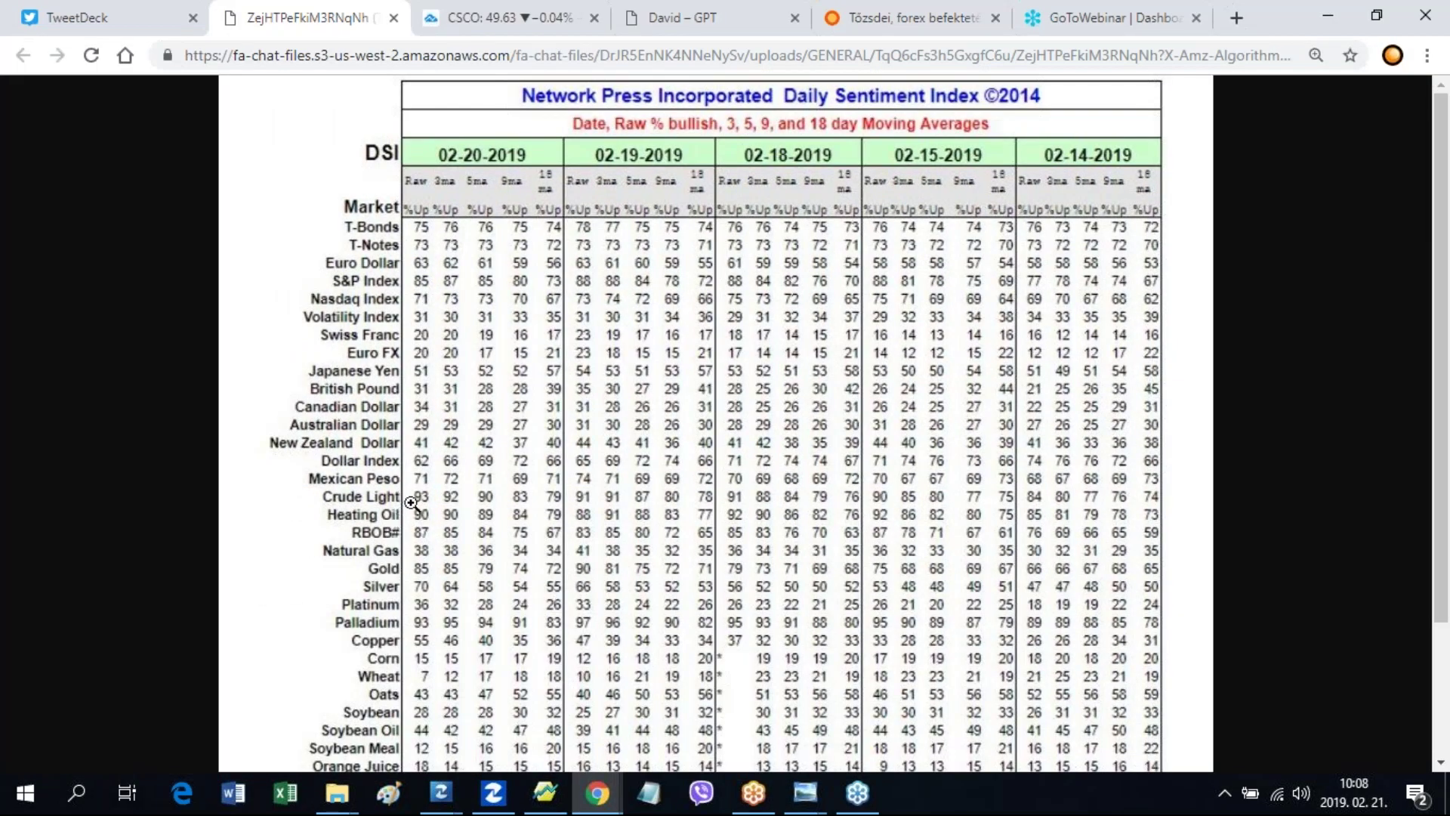
Step: Switch to MetaTrader and examine the USOil chart on the daily and H4 timeframes
click(493, 792)
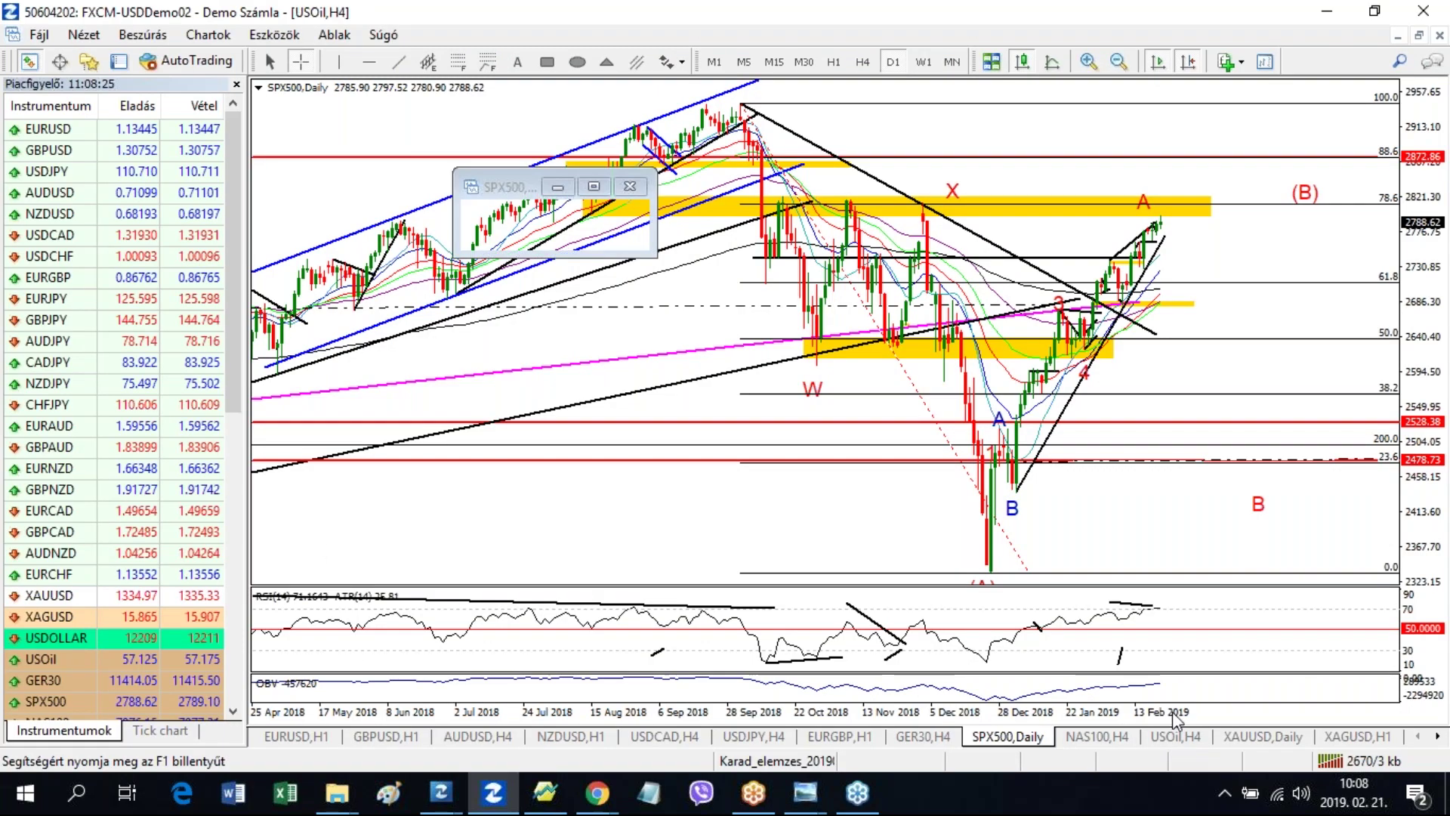
click(1175, 737)
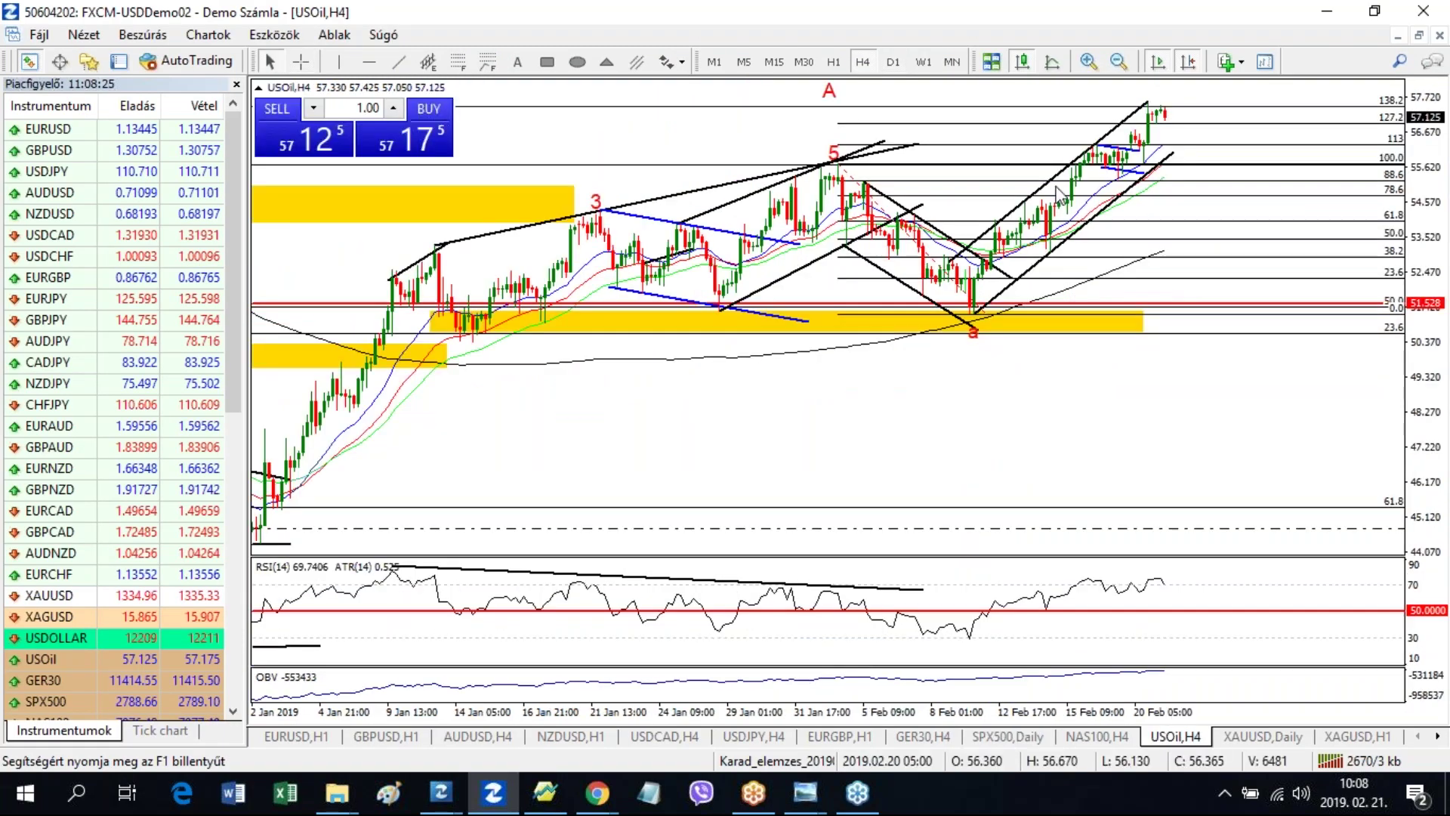
click(893, 64)
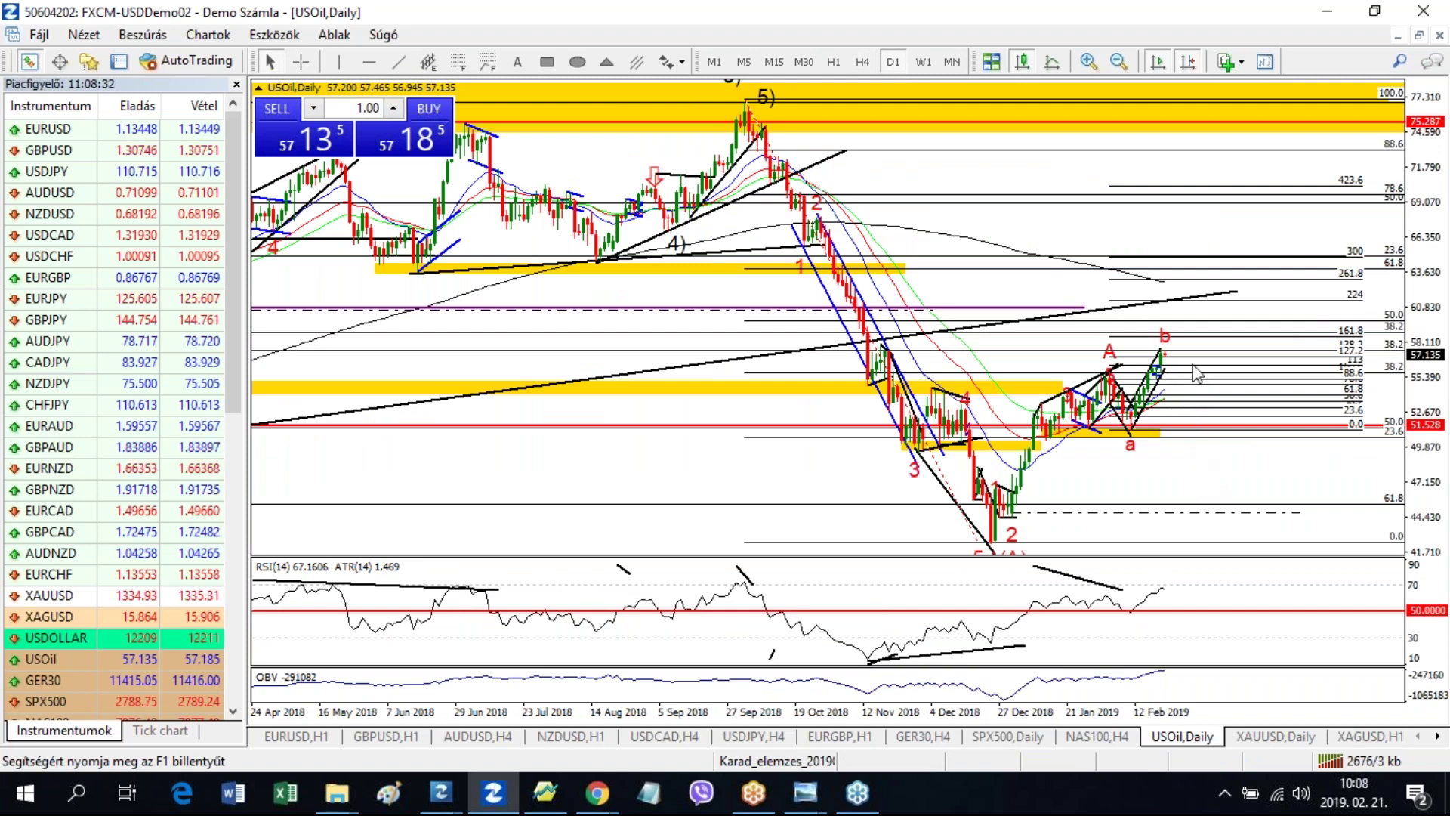
click(863, 63)
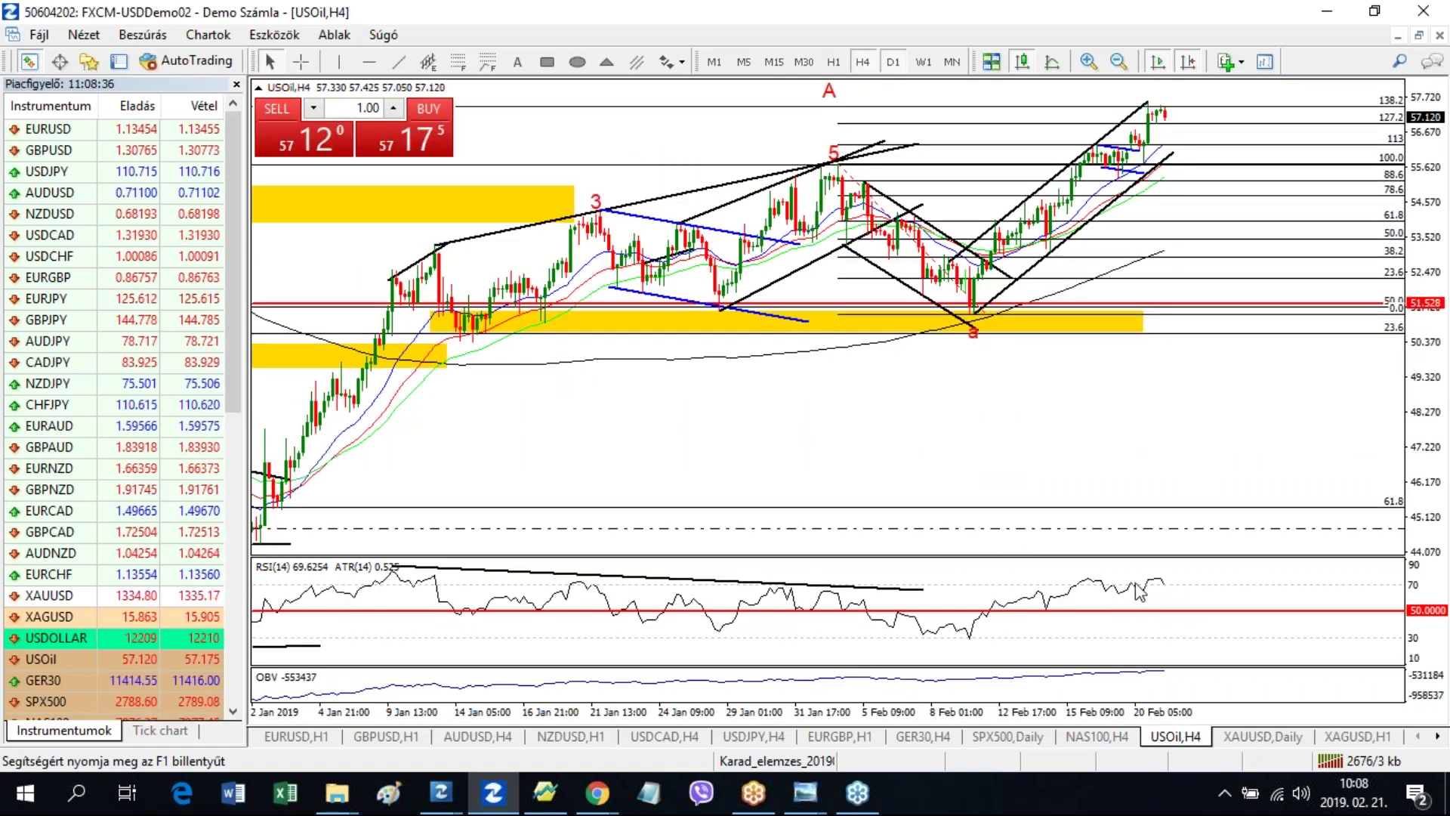
Step: Enlarge the RSI pane beneath the USOil H4 price chart
click(301, 61)
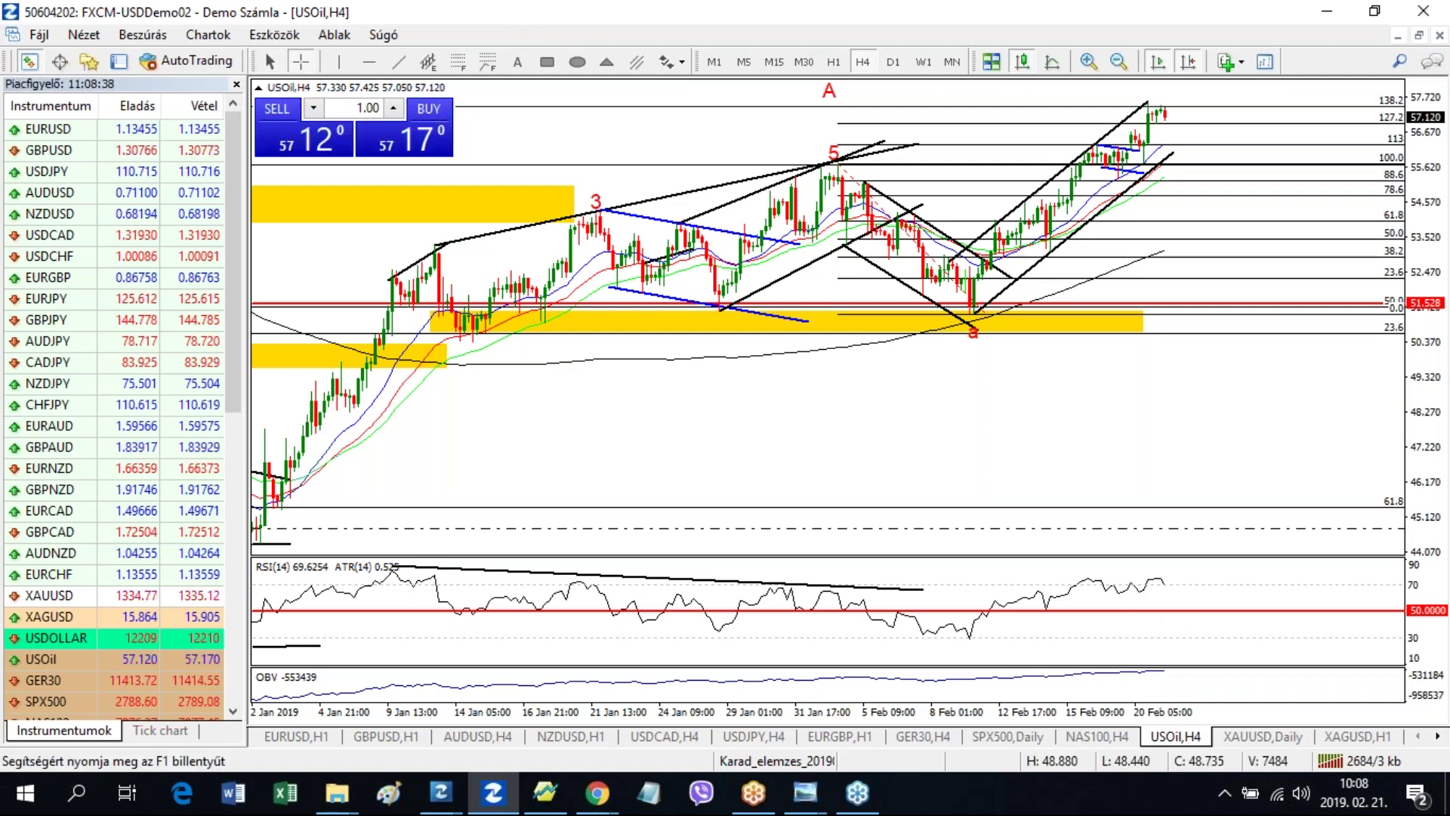
click(1191, 574)
drag(1189, 559, 1185, 377)
Step: Draw a horizontal trendline across the two latest RSI peaks on the USOil H4 chart, and delete it
click(399, 62)
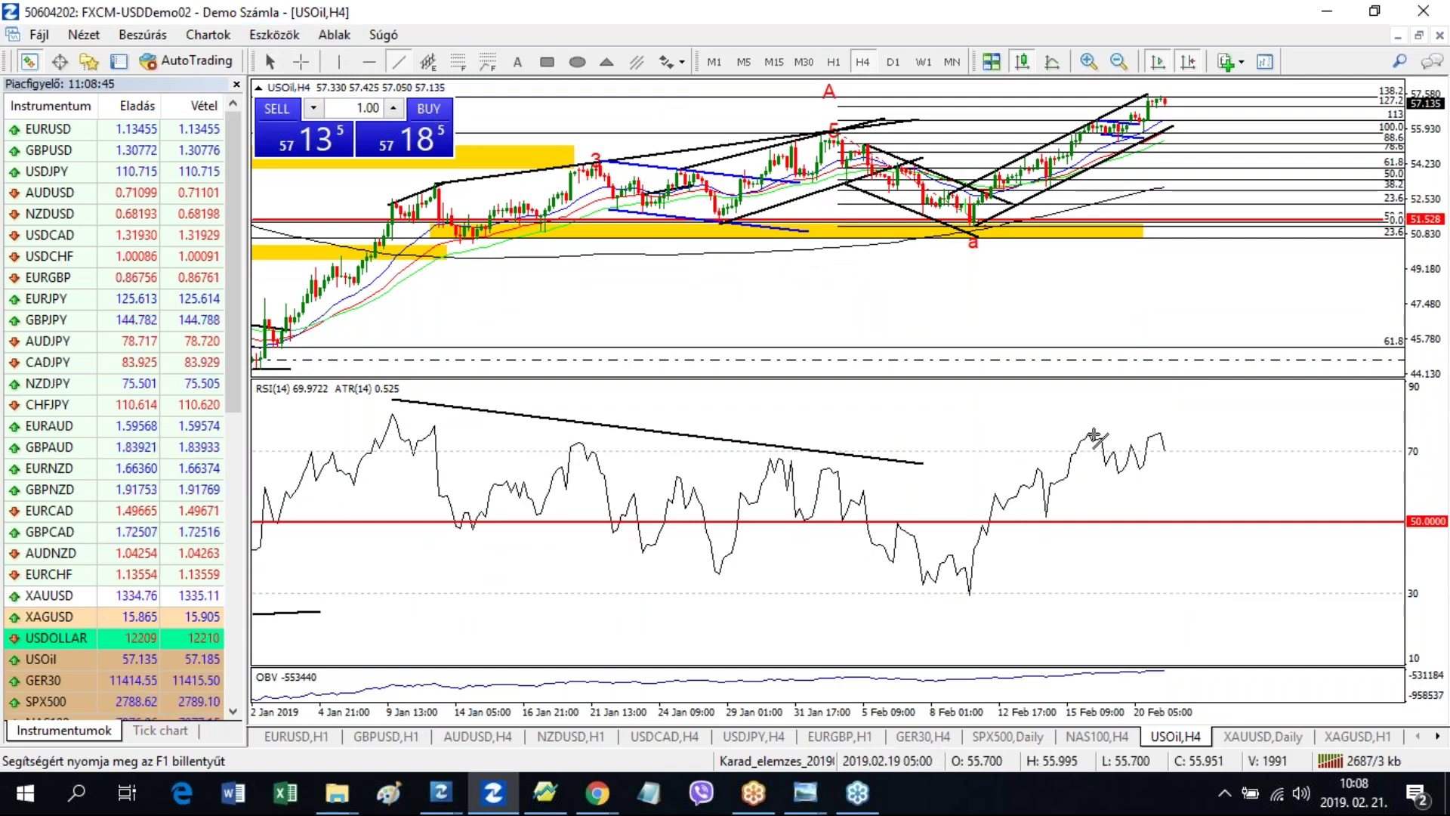
drag(1085, 435, 1195, 434)
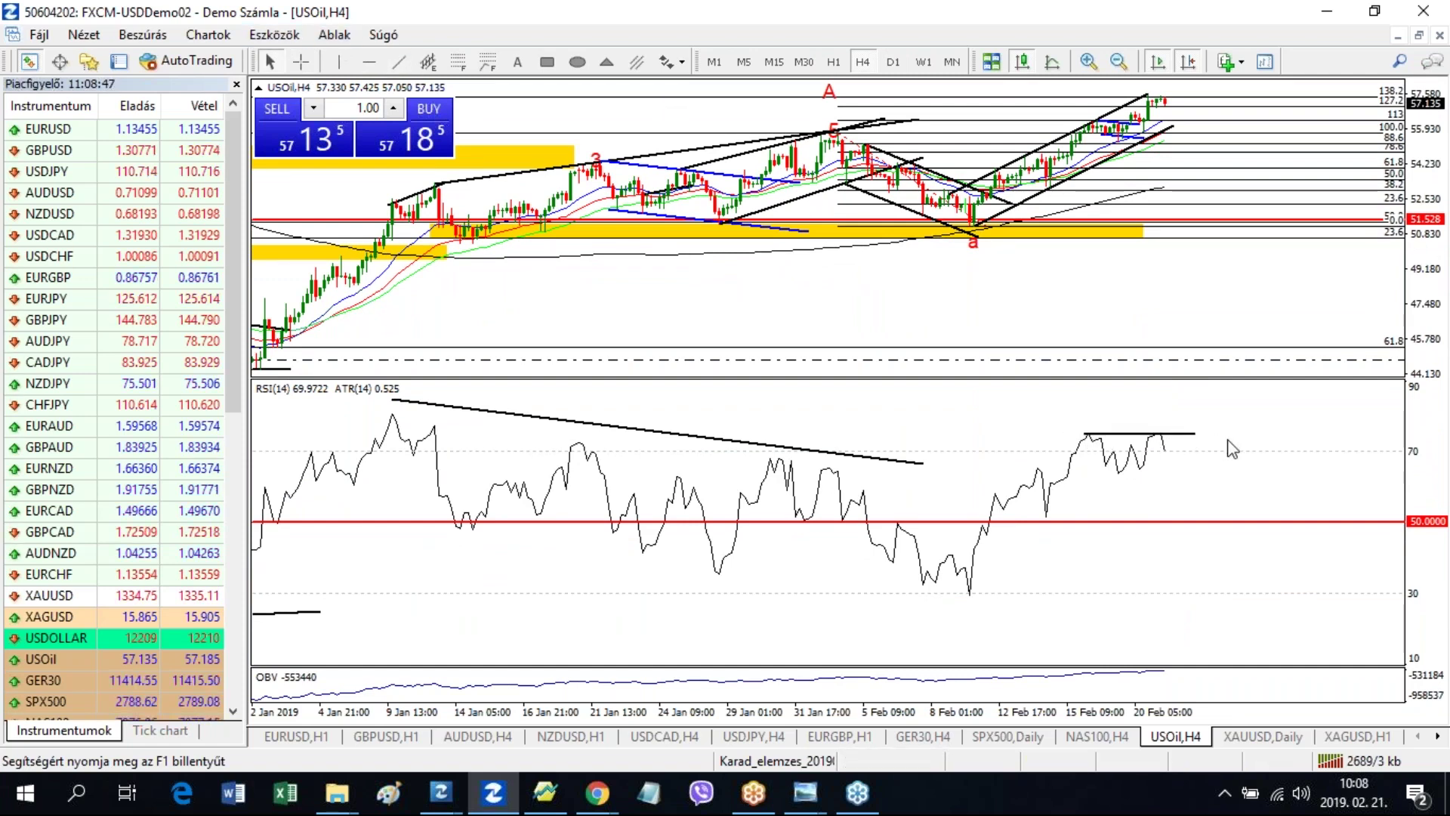
double_click(1189, 441)
key(Delete)
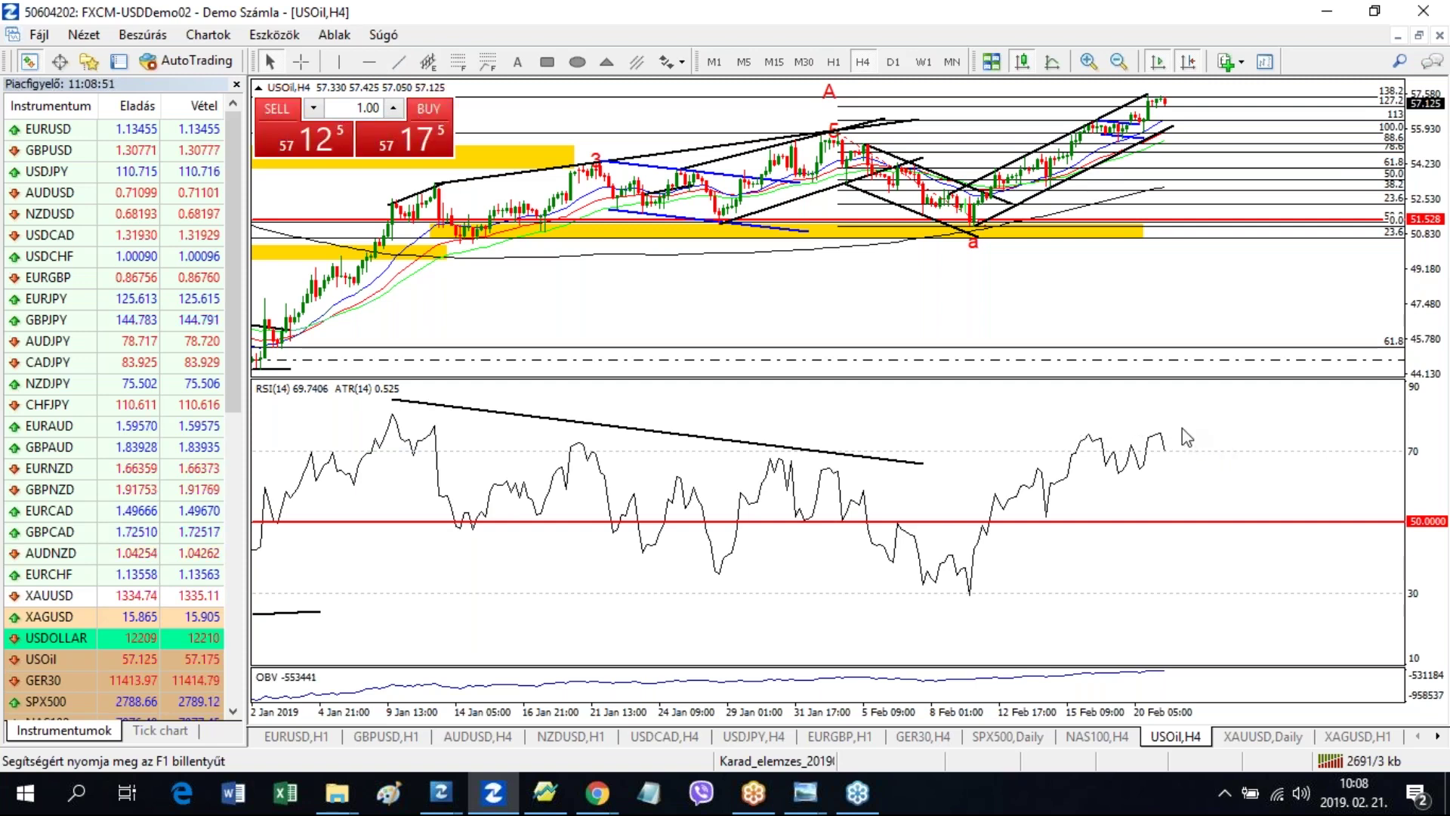
Step: Draw a nearly horizontal trendline across the RSI peaks on the USOil H1 chart, and return to H4 with the RSI pane shrunk
click(833, 62)
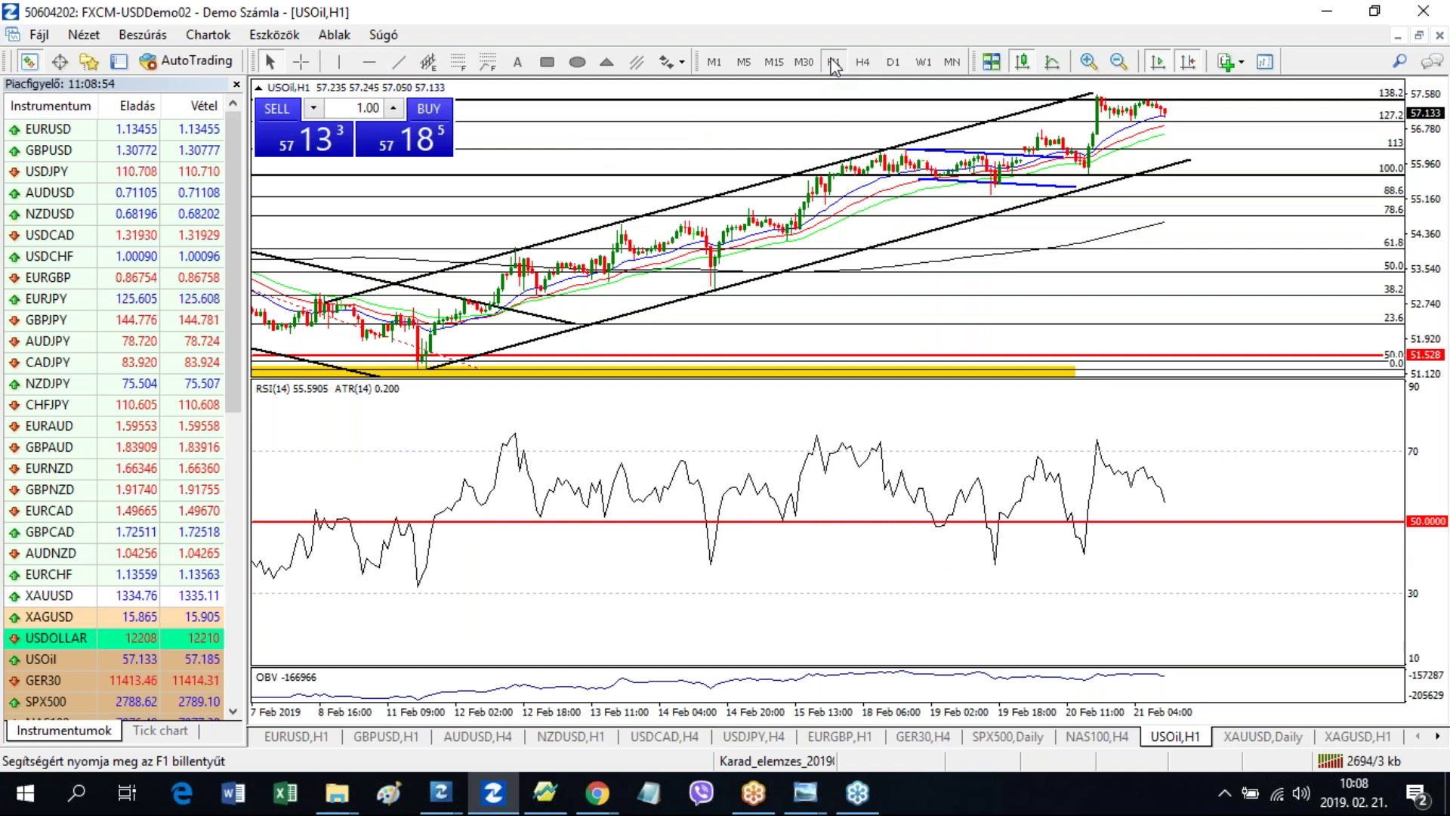
click(399, 61)
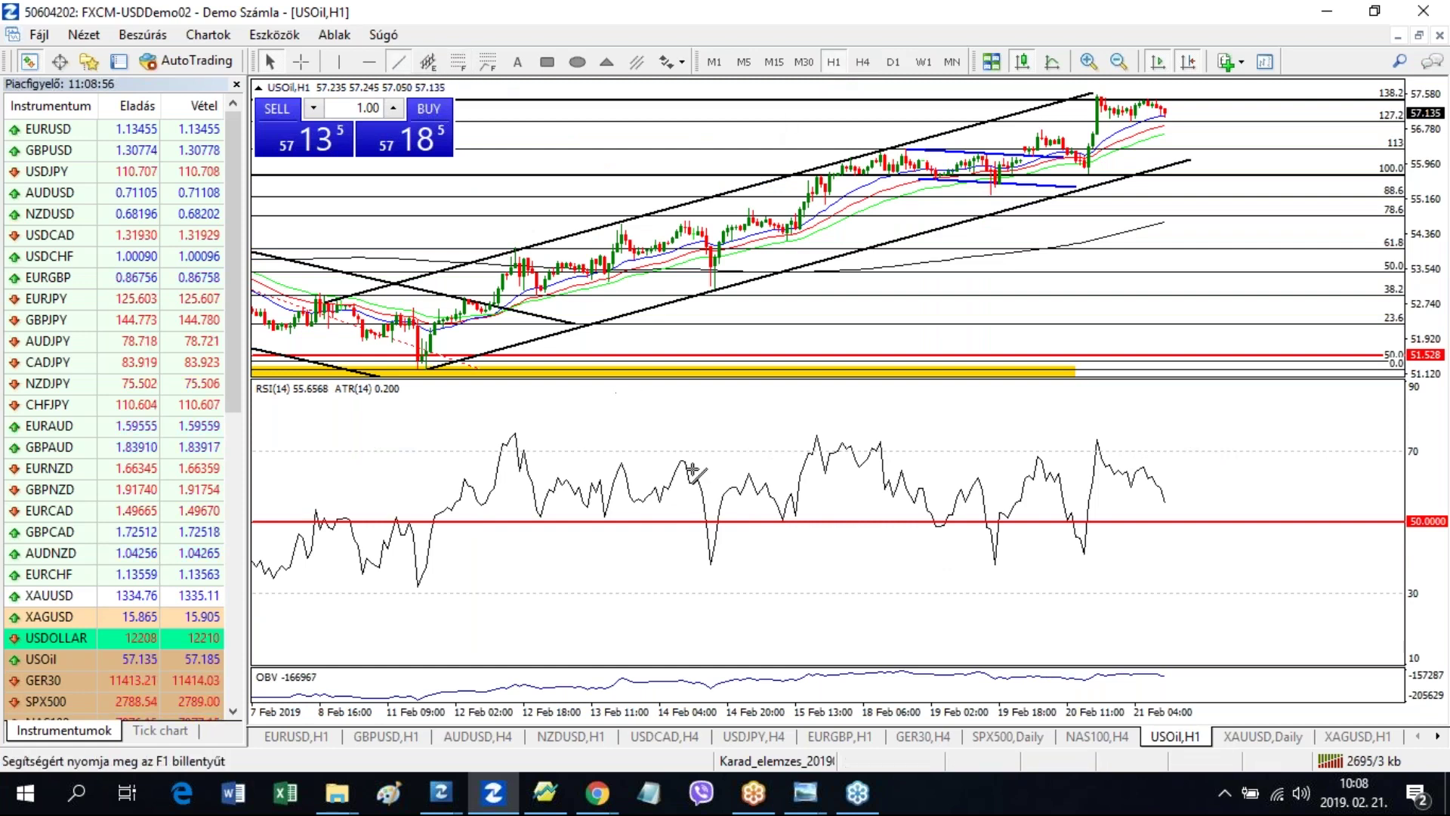
drag(516, 433, 1235, 439)
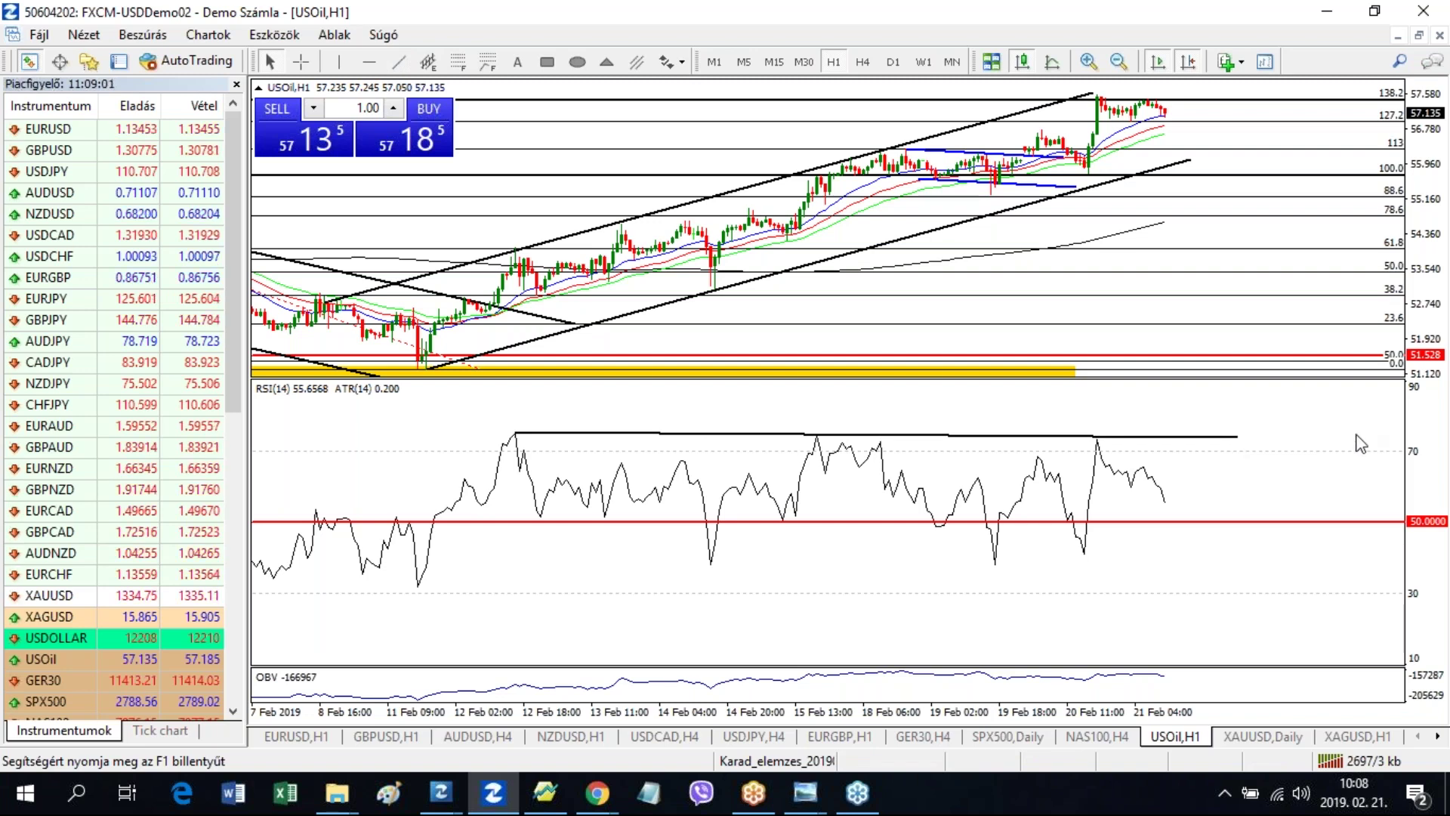
click(863, 62)
drag(1082, 379, 1209, 571)
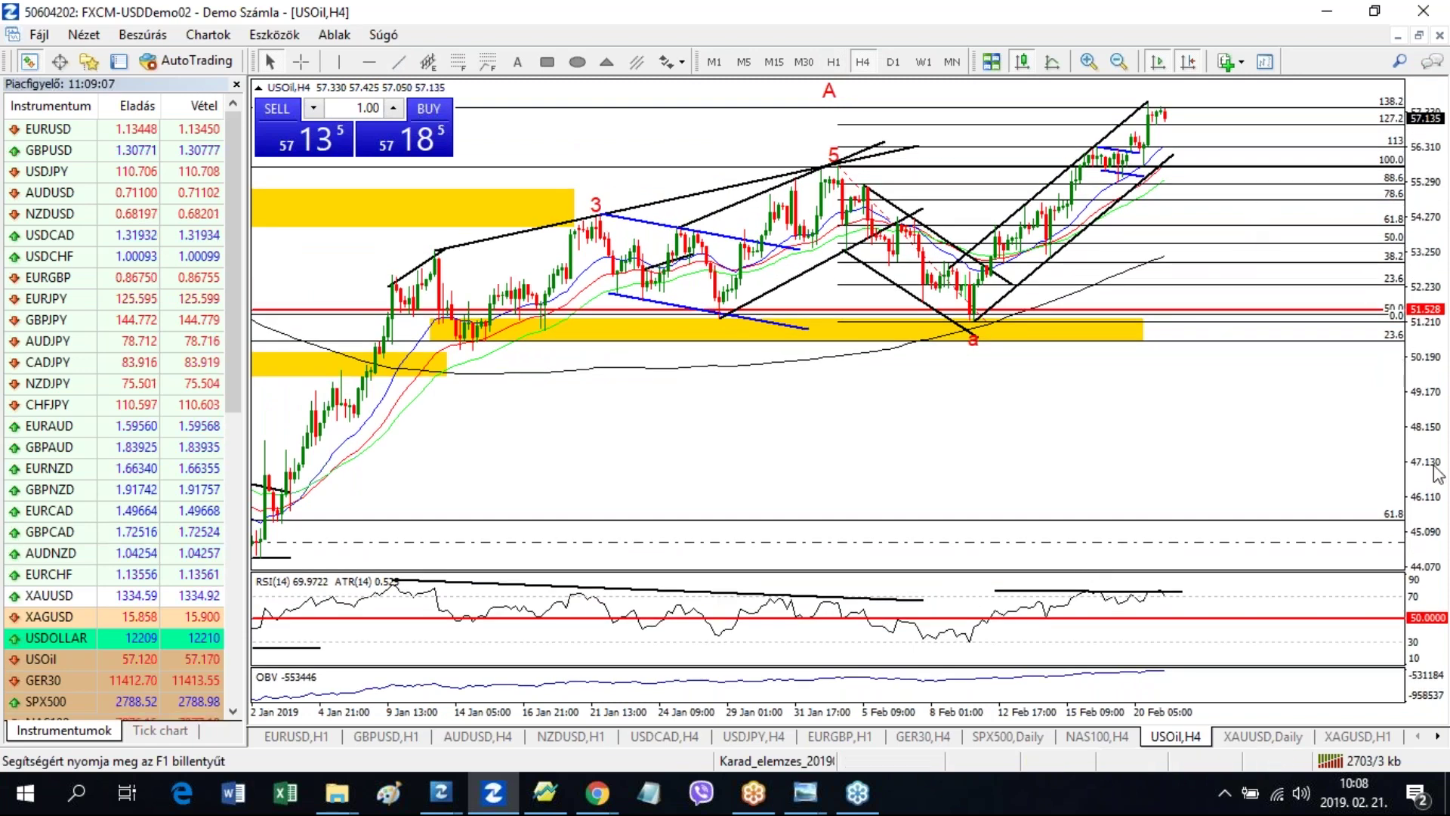
Step: Circle the wave 5 top with the pen, trace the decline to low a in blue, and circle that low
click(1323, 527)
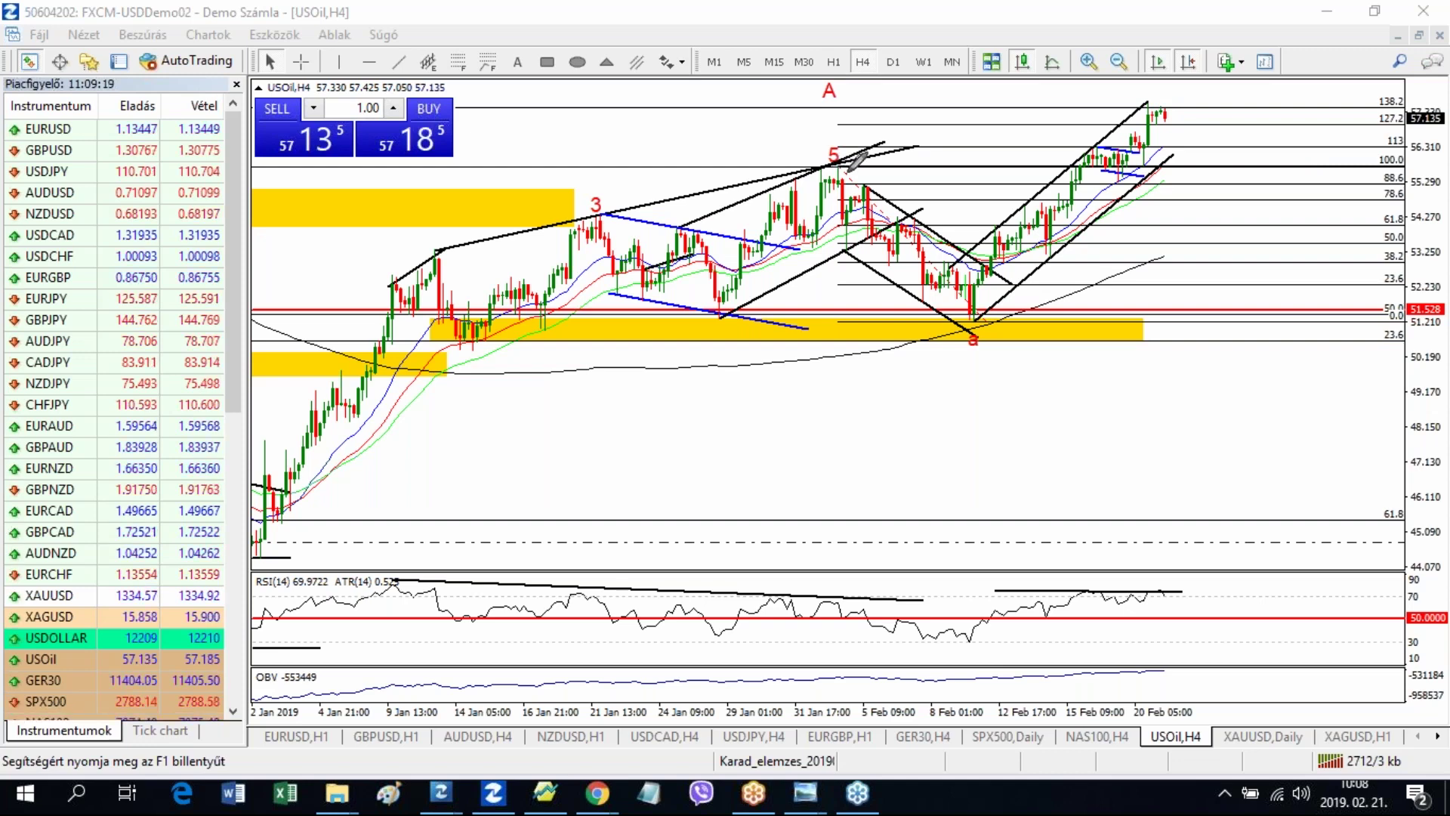
mouse_move(840, 121)
mouse_down()
mouse_move(815, 155)
mouse_move(845, 115)
mouse_up()
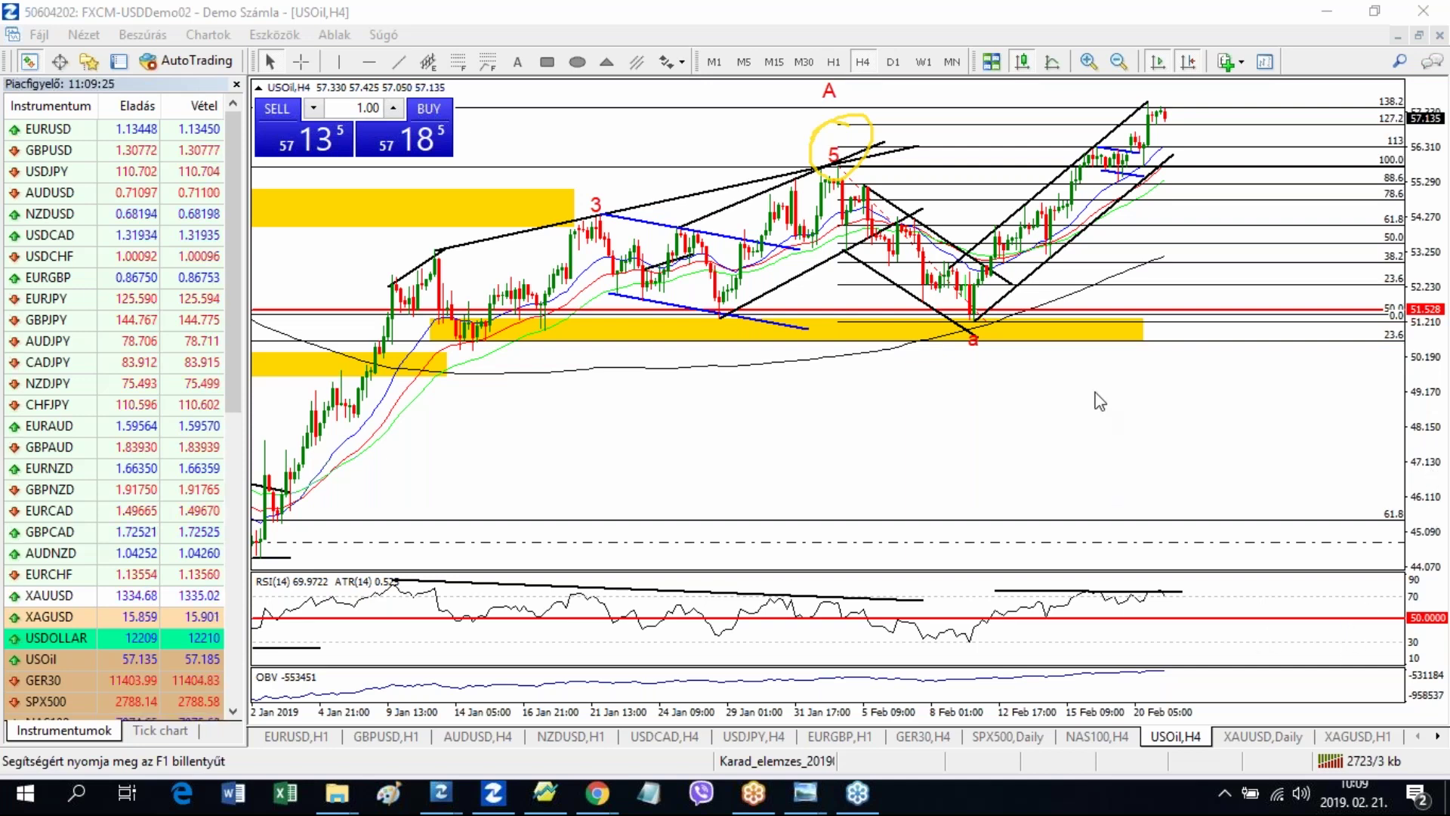
mouse_move(858, 115)
mouse_down()
mouse_move(873, 133)
mouse_move(814, 134)
mouse_up()
drag(843, 181, 906, 250)
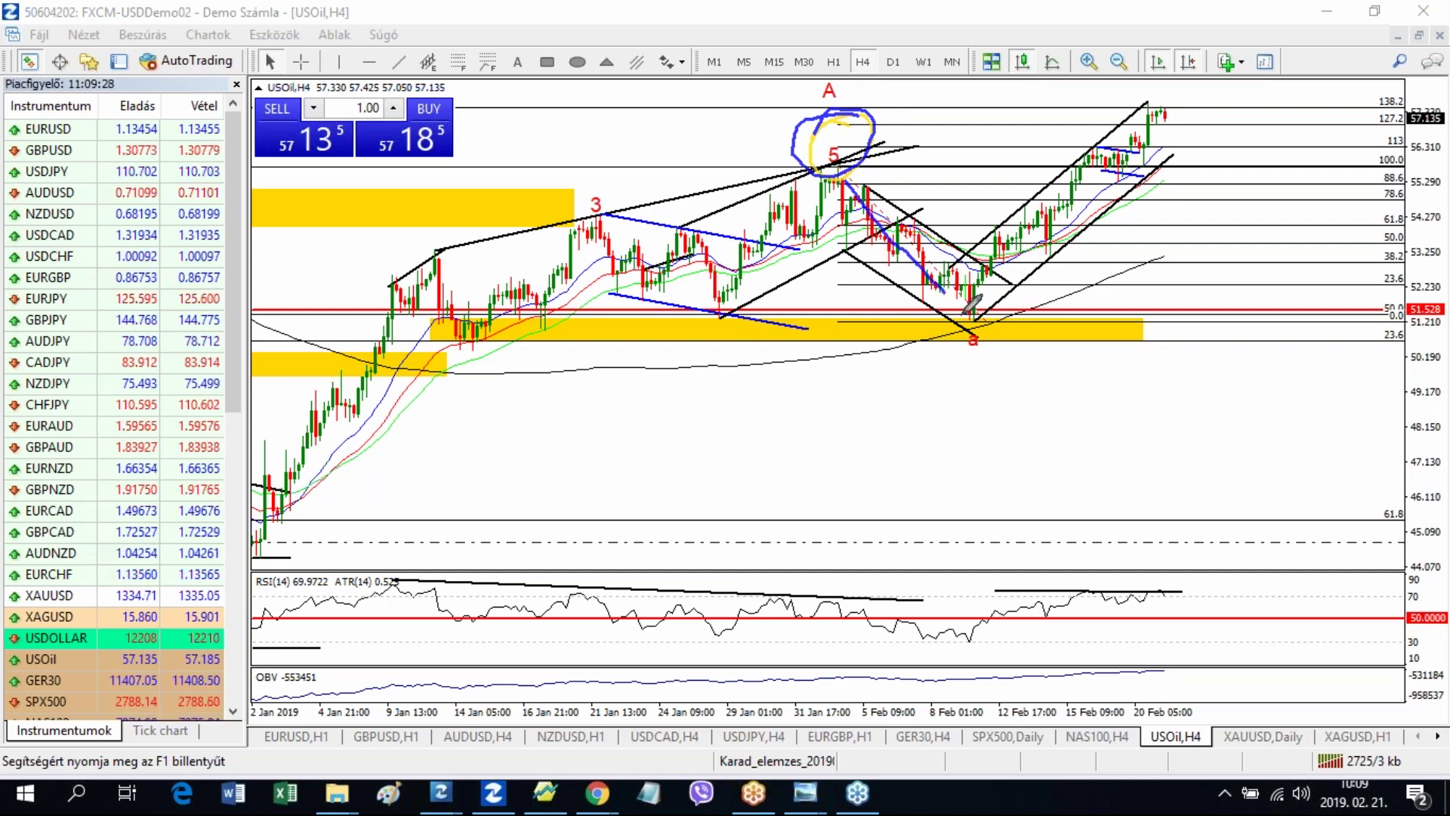
mouse_move(955, 358)
mouse_down()
mouse_move(966, 365)
mouse_move(976, 324)
mouse_move(1000, 349)
mouse_move(984, 328)
mouse_up()
Step: Sketch a blue b label, a projected zigzag decline to C, and short level marks at the high and low, and clear all pen marks
mouse_move(1192, 49)
mouse_down()
mouse_move(1183, 80)
mouse_move(1213, 74)
mouse_move(1197, 151)
mouse_move(1233, 192)
mouse_move(1284, 321)
mouse_move(1271, 334)
mouse_up()
drag(1260, 396, 1301, 401)
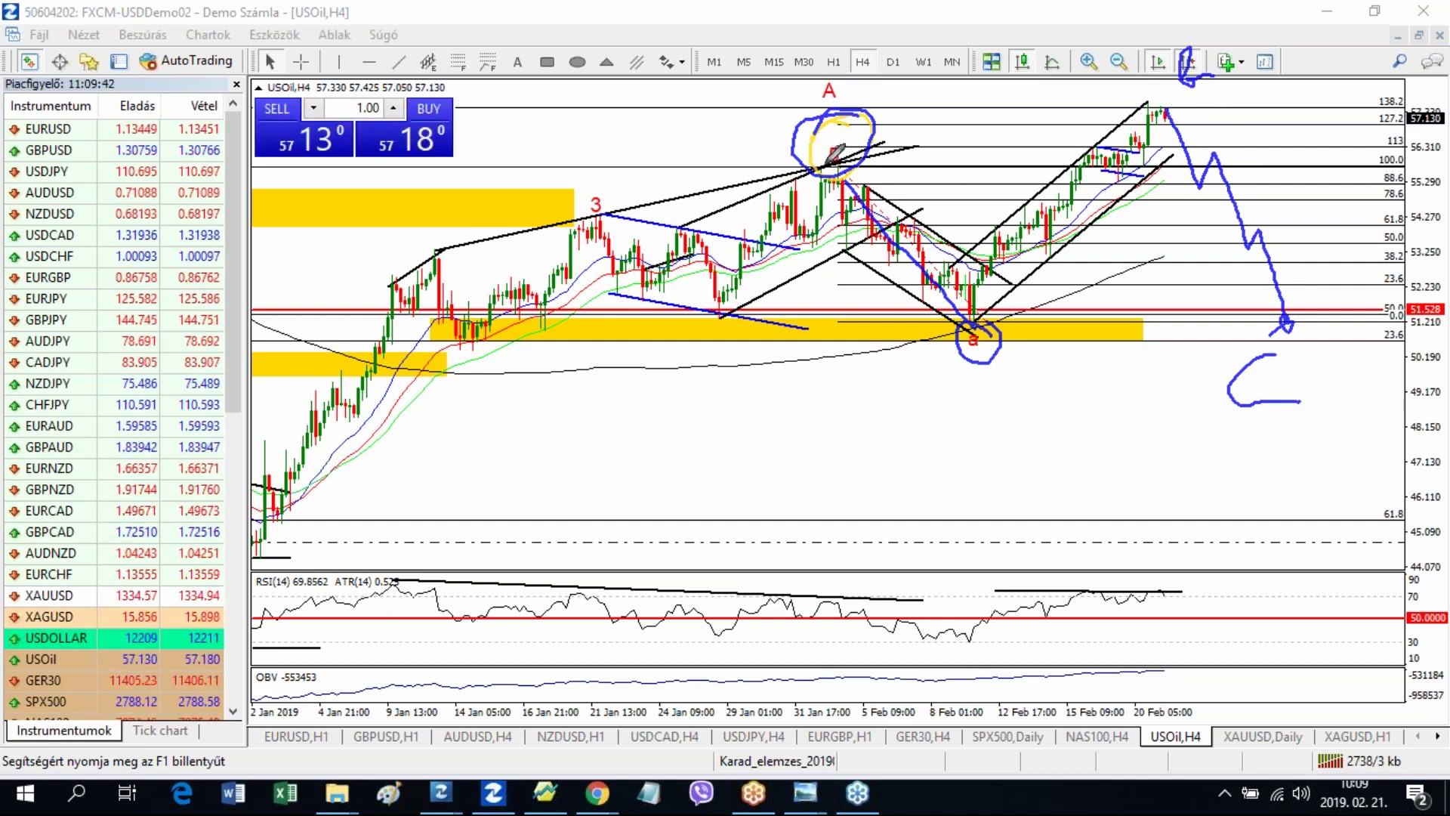
drag(1127, 105, 1191, 106)
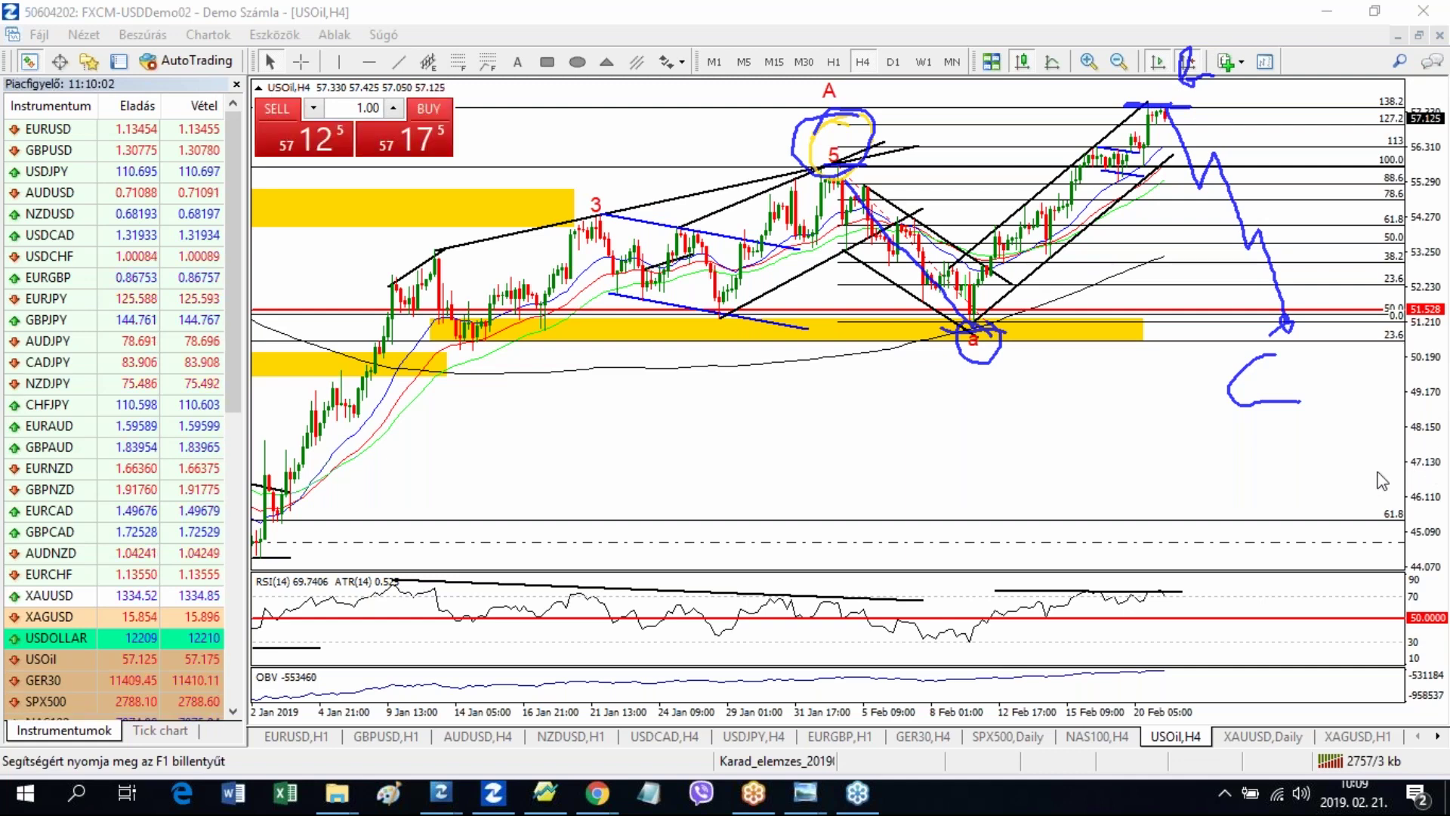
click(1360, 534)
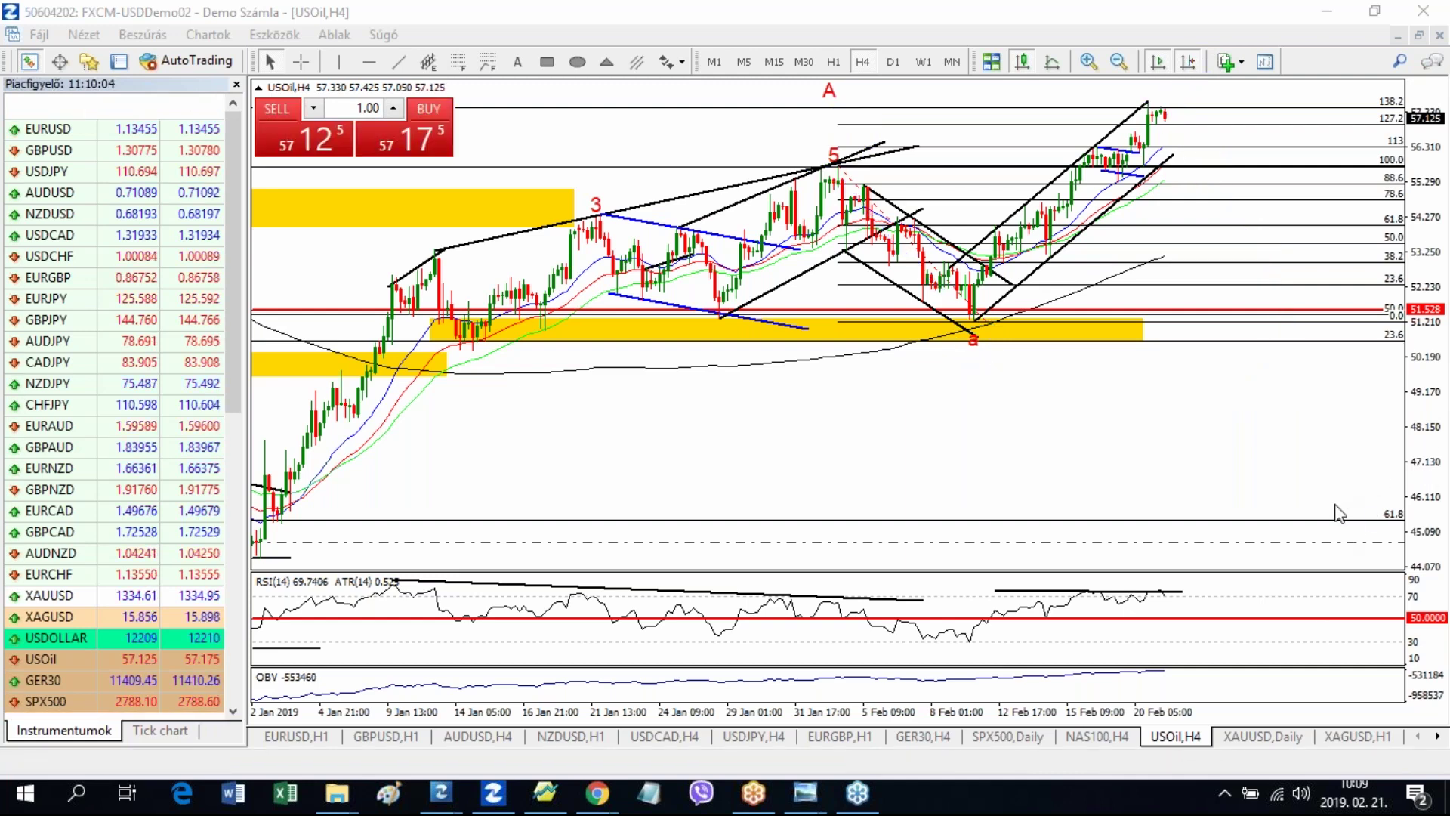
Step: Extend the lower line of the rising USOil channel past the latest candles, and compare the H1 and daily timeframes
double_click(1173, 157)
drag(1173, 156, 1224, 108)
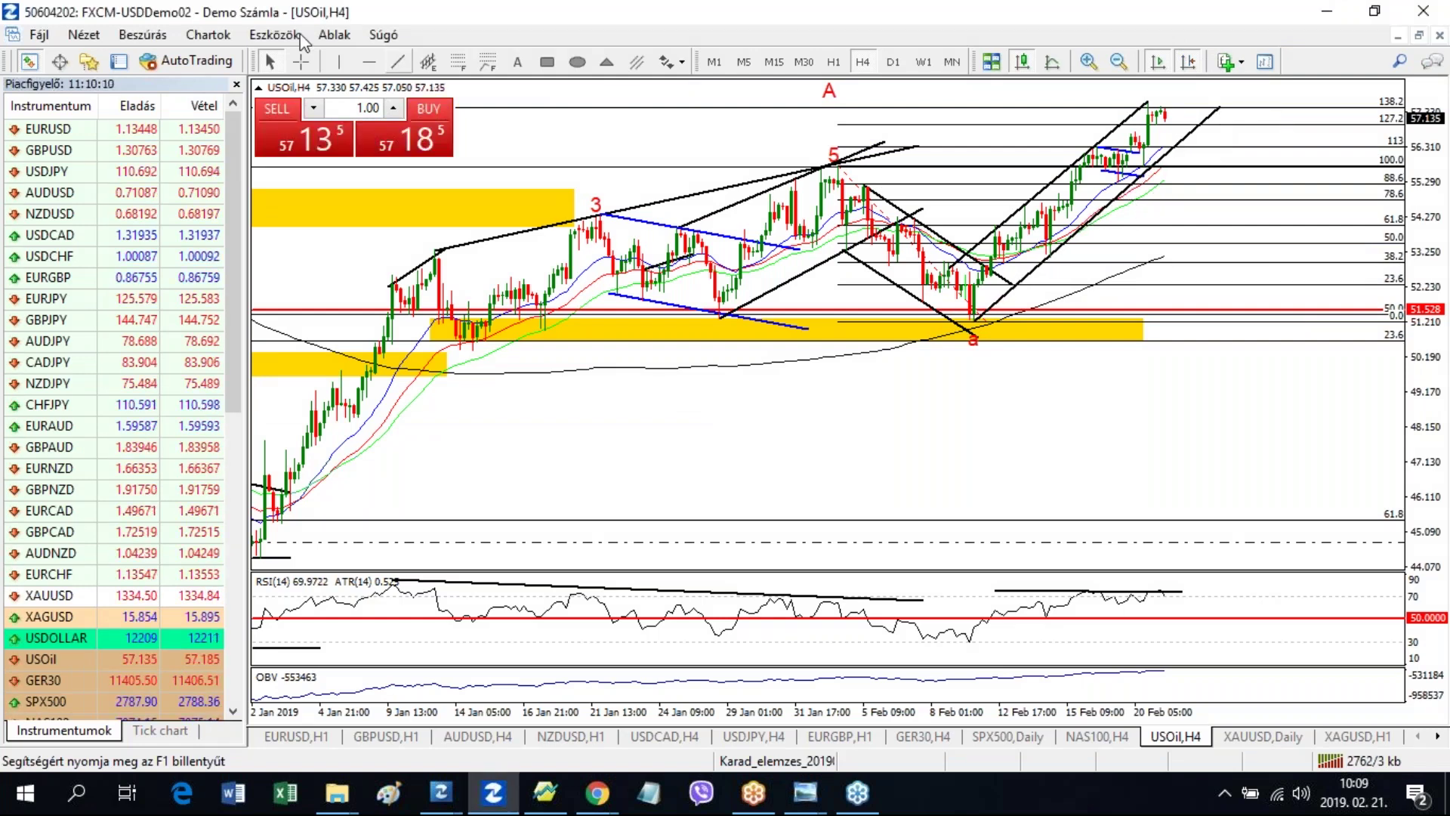
click(301, 61)
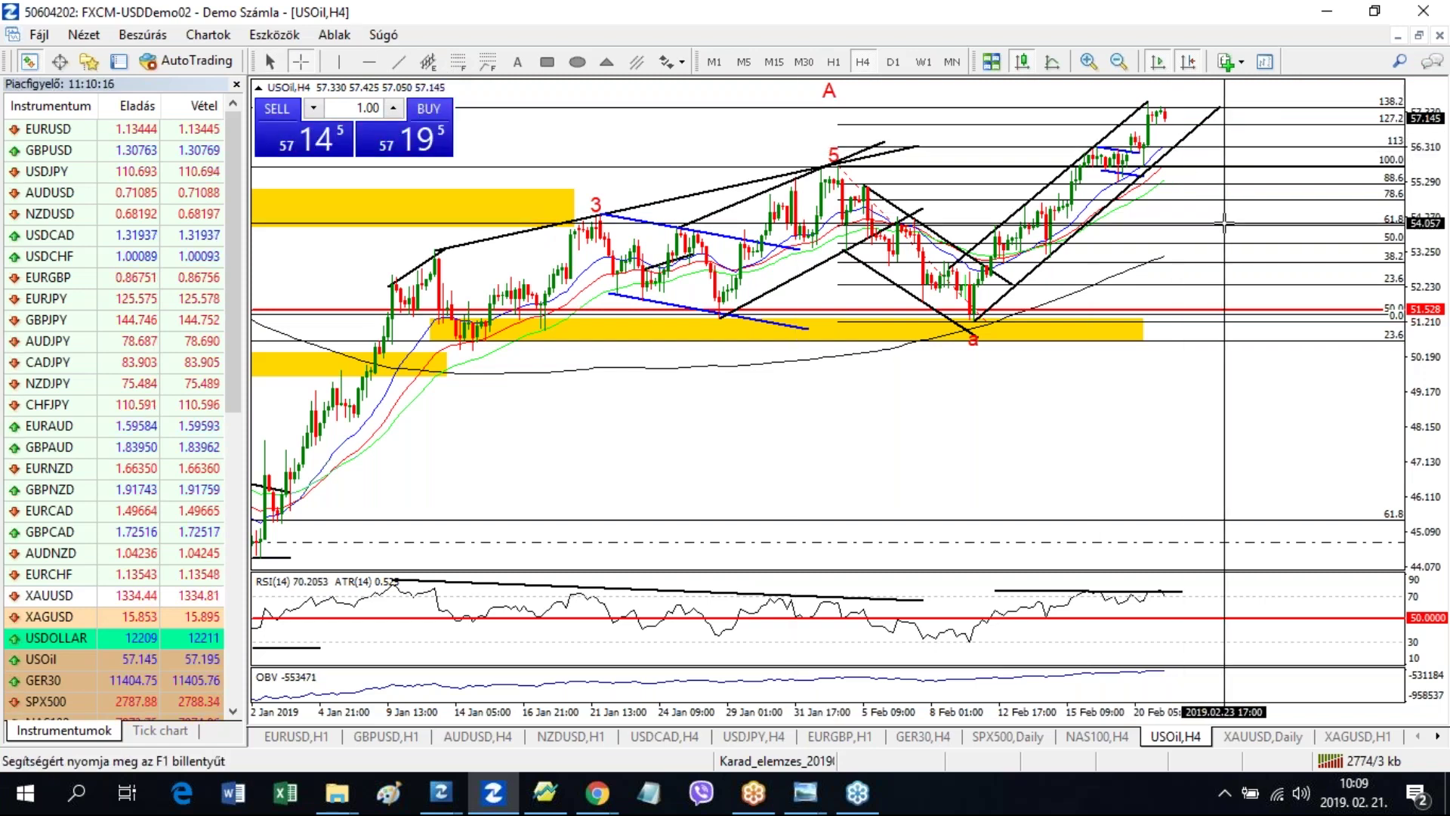
click(833, 62)
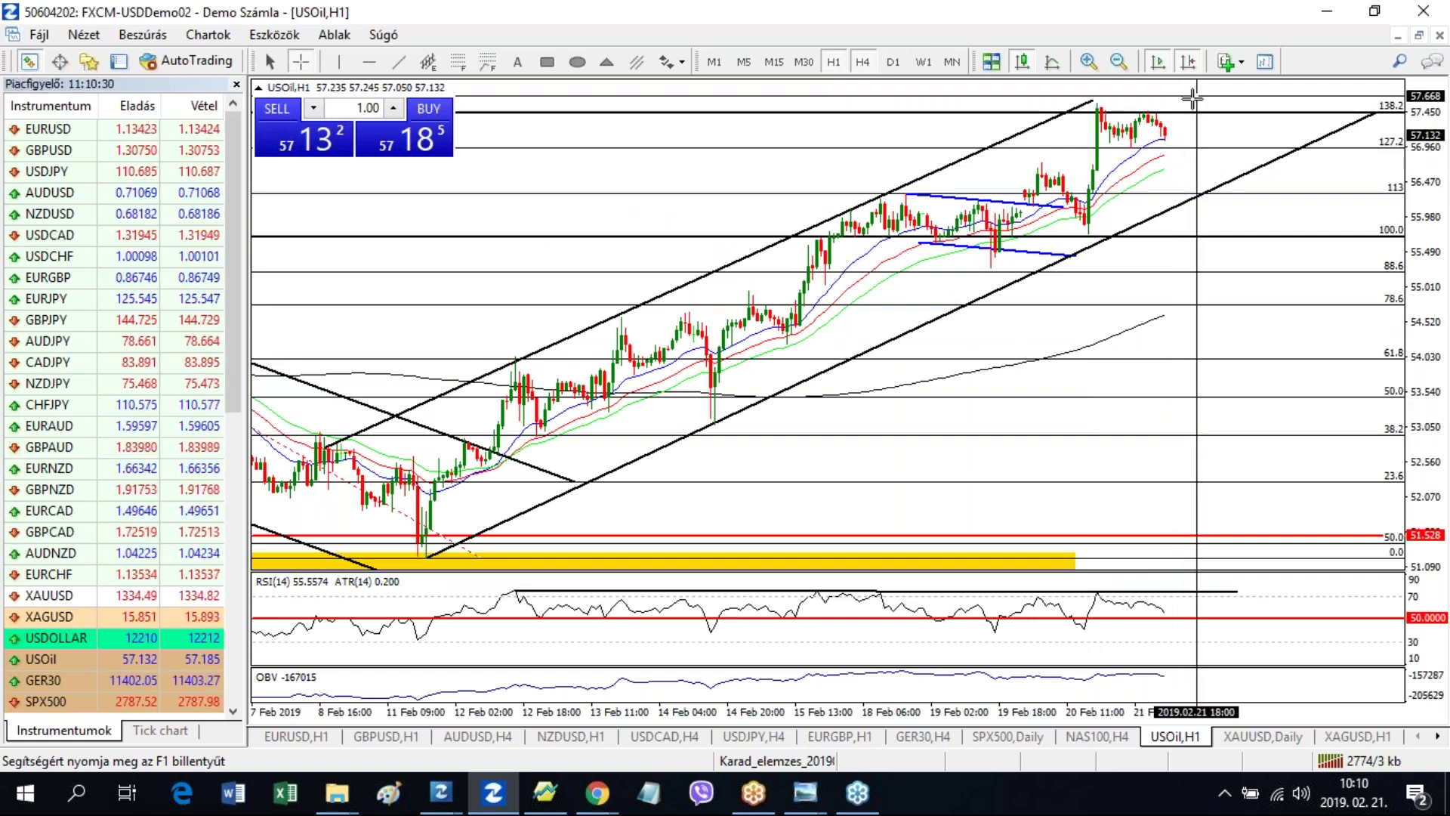
click(892, 62)
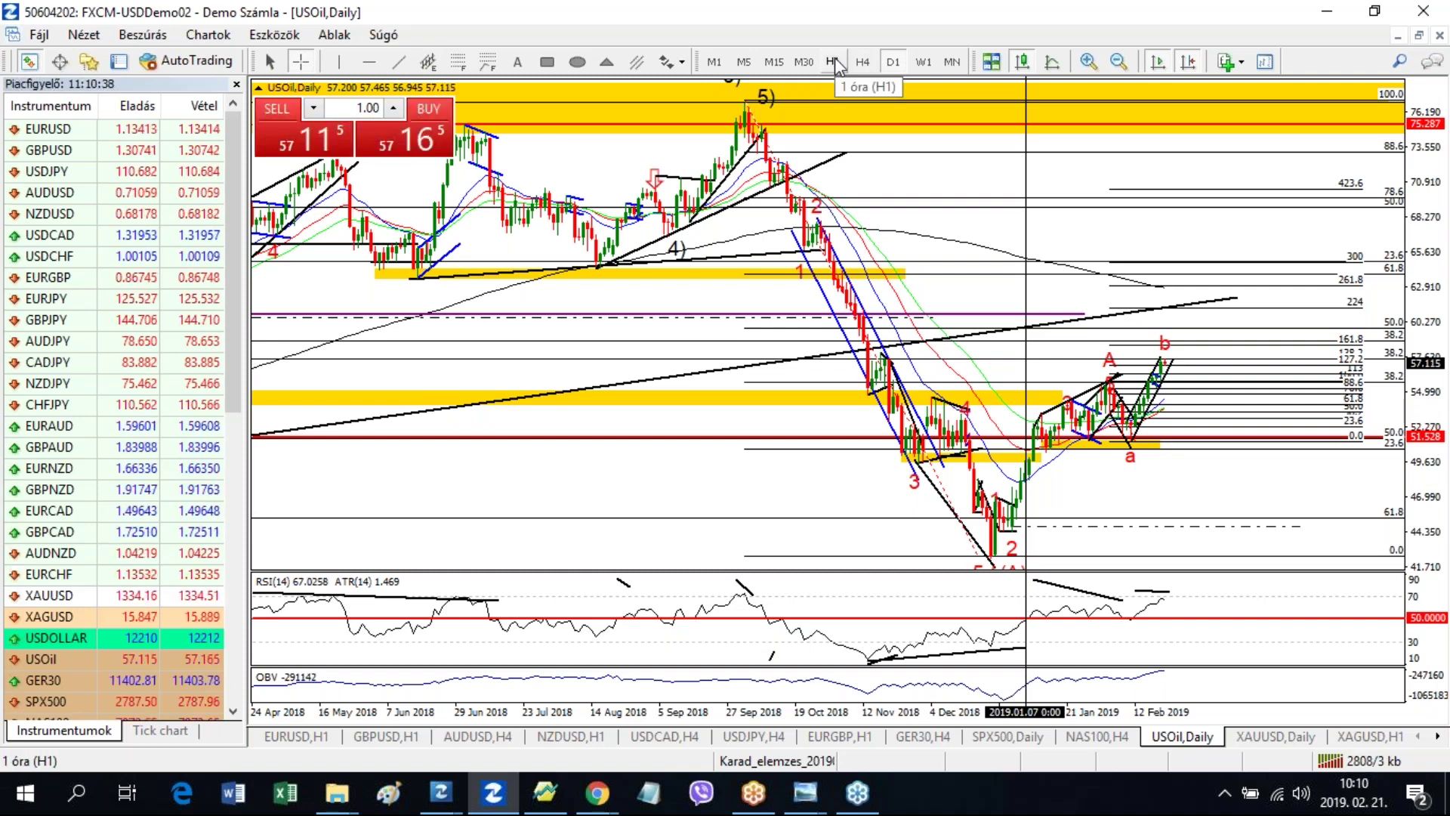
click(835, 60)
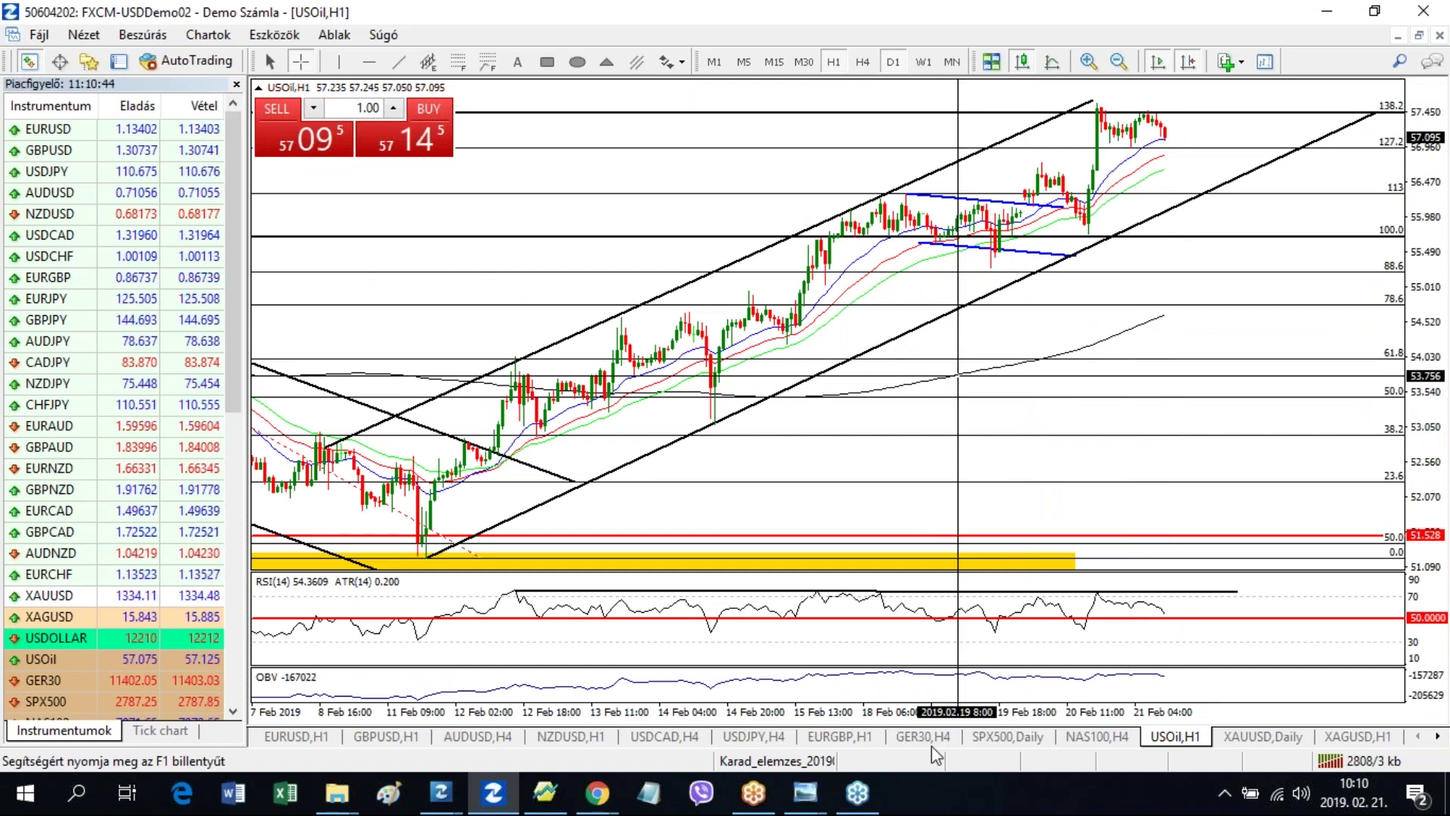
Step: Open the SPX500 chart, view it on H1 and H4, and extend the H4 RSI resistance line past the latest reading
click(1017, 744)
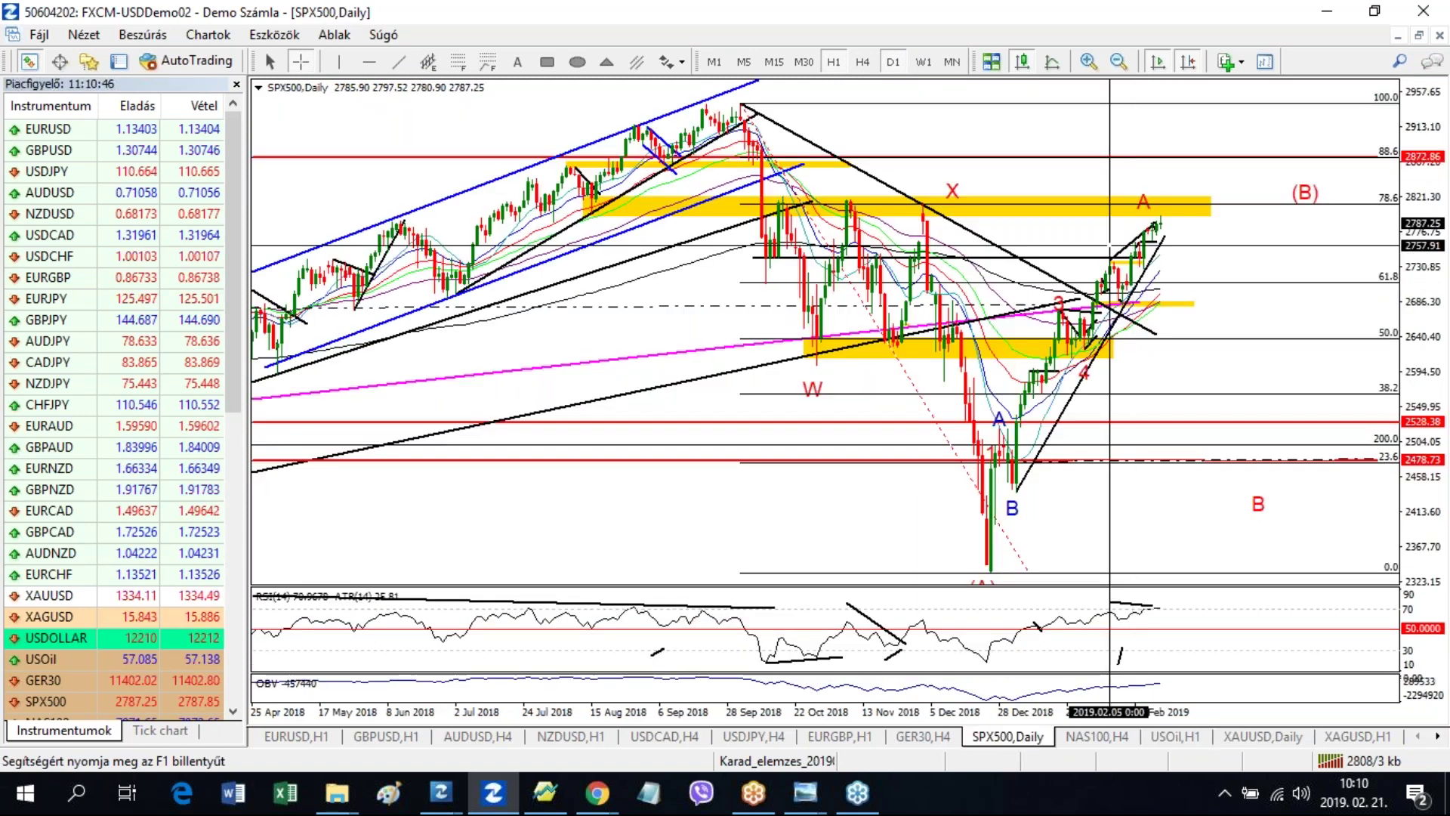
click(832, 62)
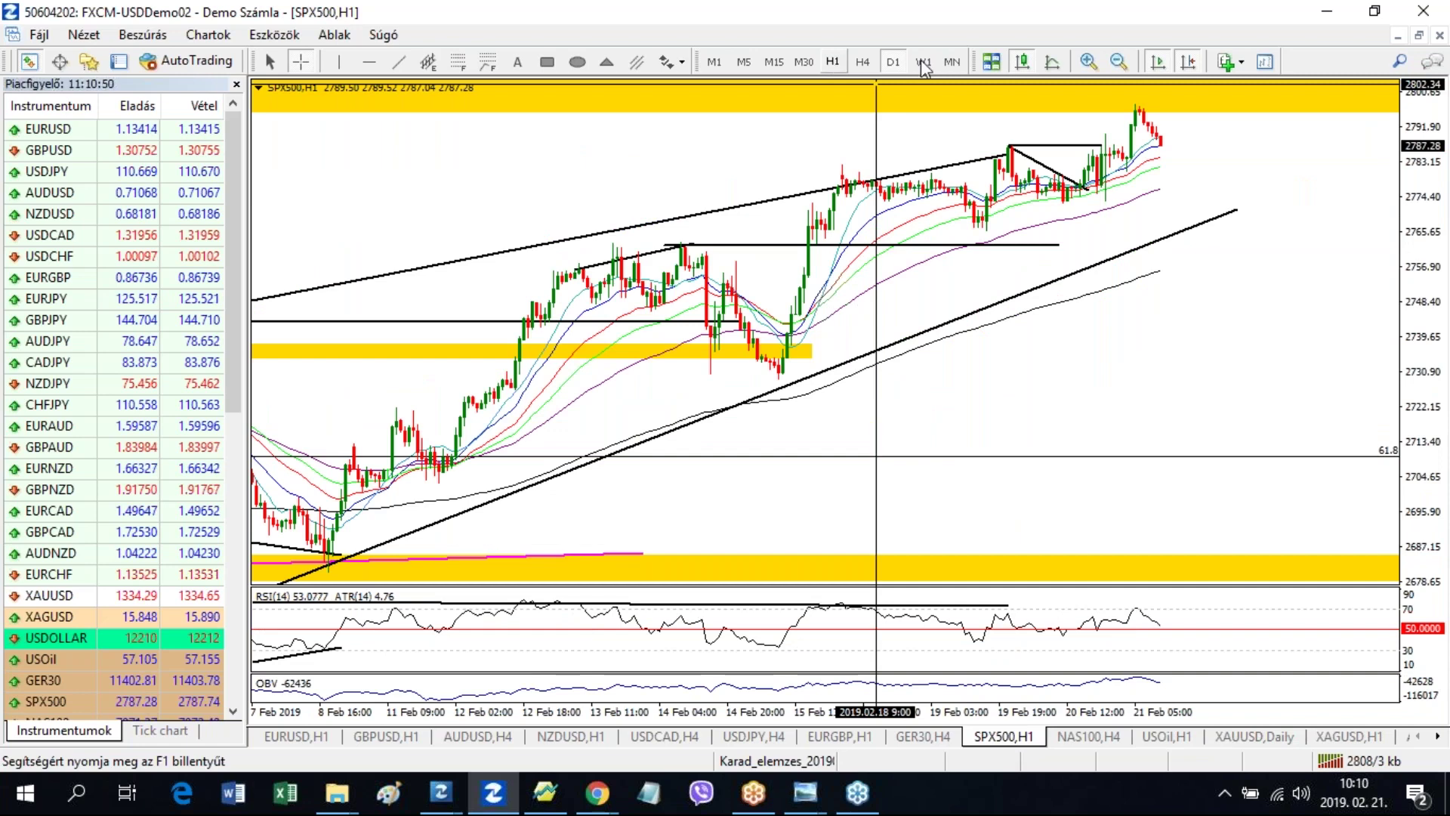
click(862, 62)
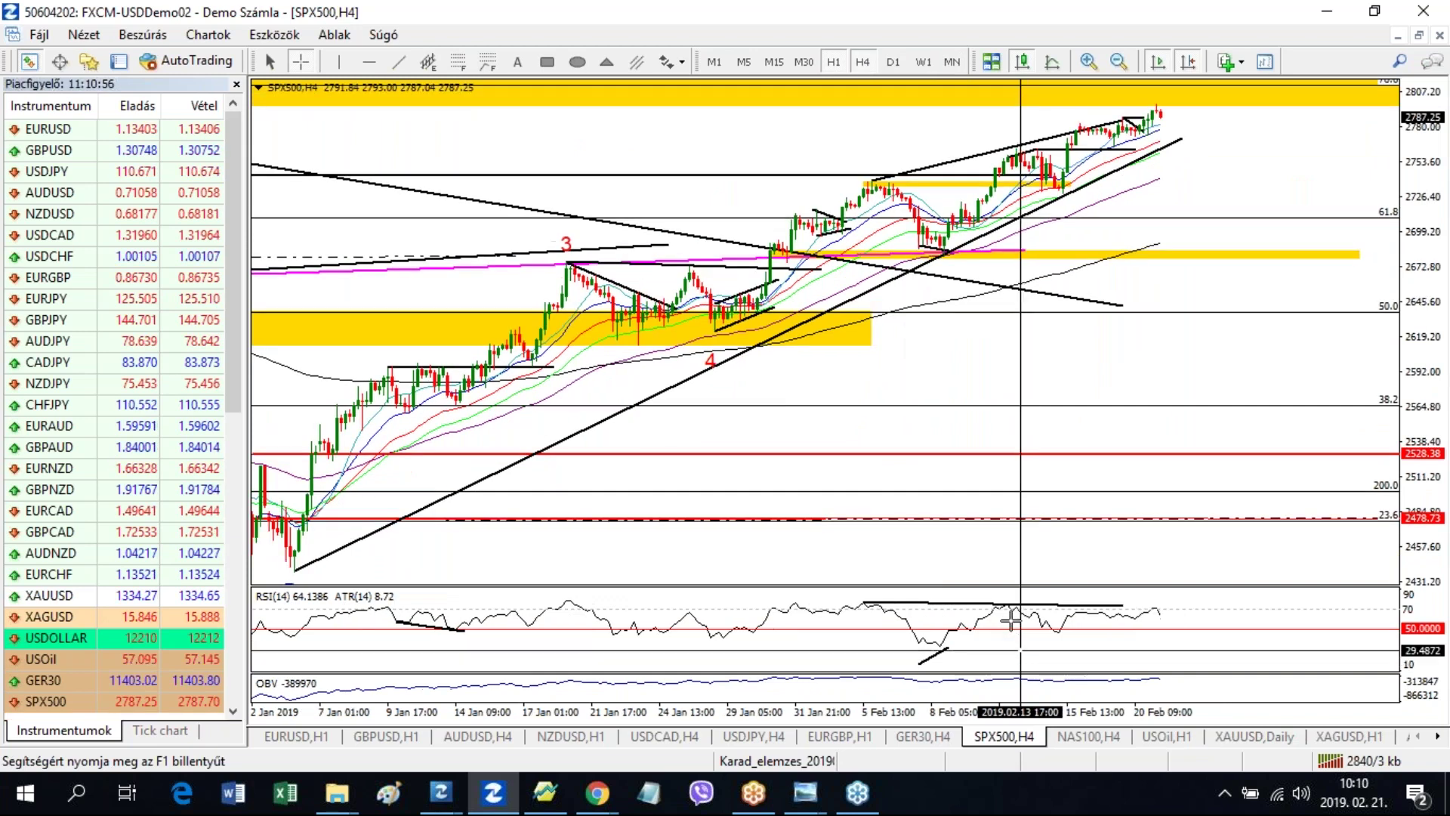
double_click(1123, 605)
drag(1122, 605, 1209, 608)
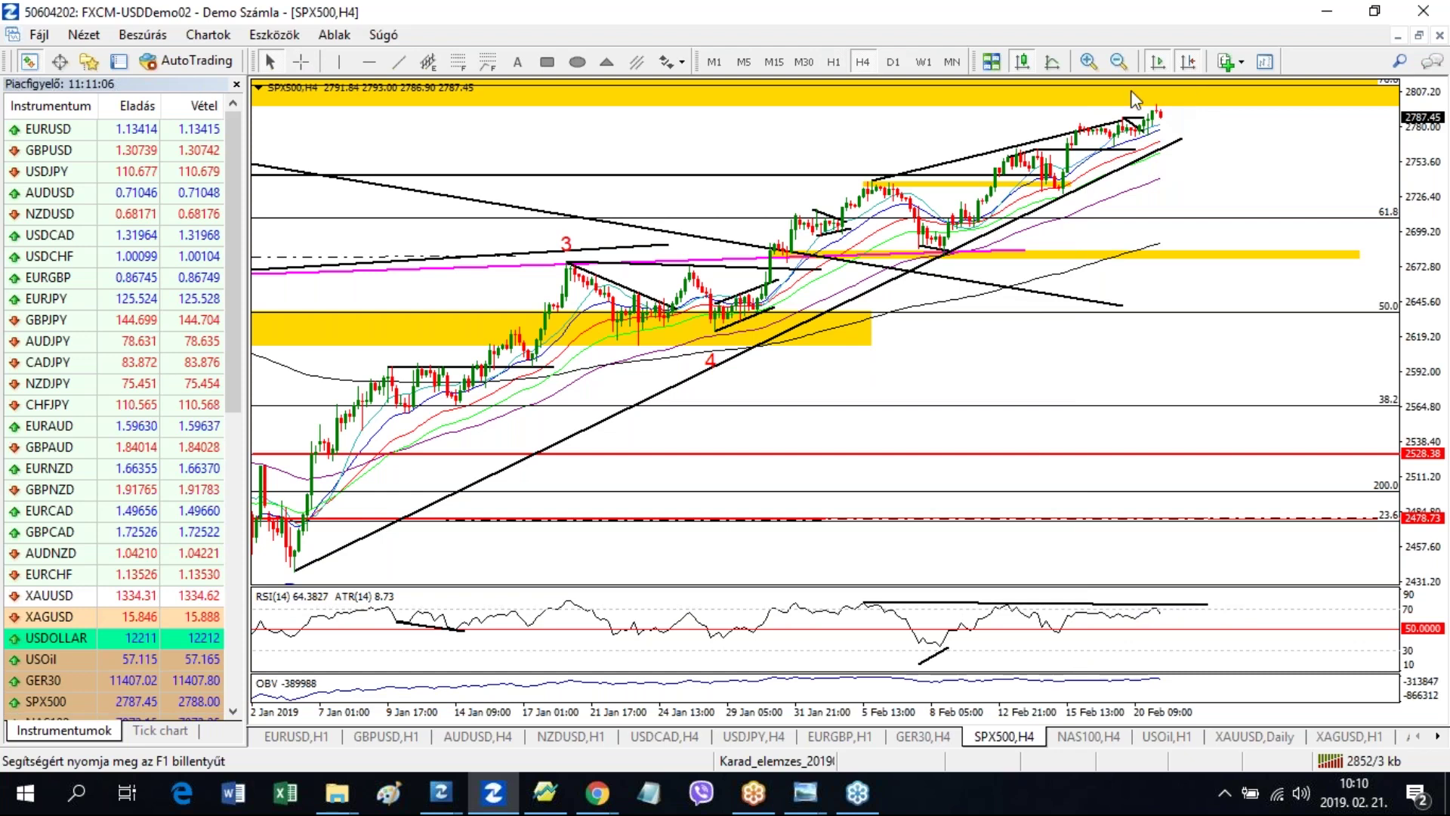
Step: With the blue pen, circle the yellow resistance zone above the latest SPX500 candles and draw a horizontal line at the lower trendline
mouse_move(1416, 152)
mouse_down()
mouse_move(1417, 167)
mouse_move(1424, 127)
mouse_up()
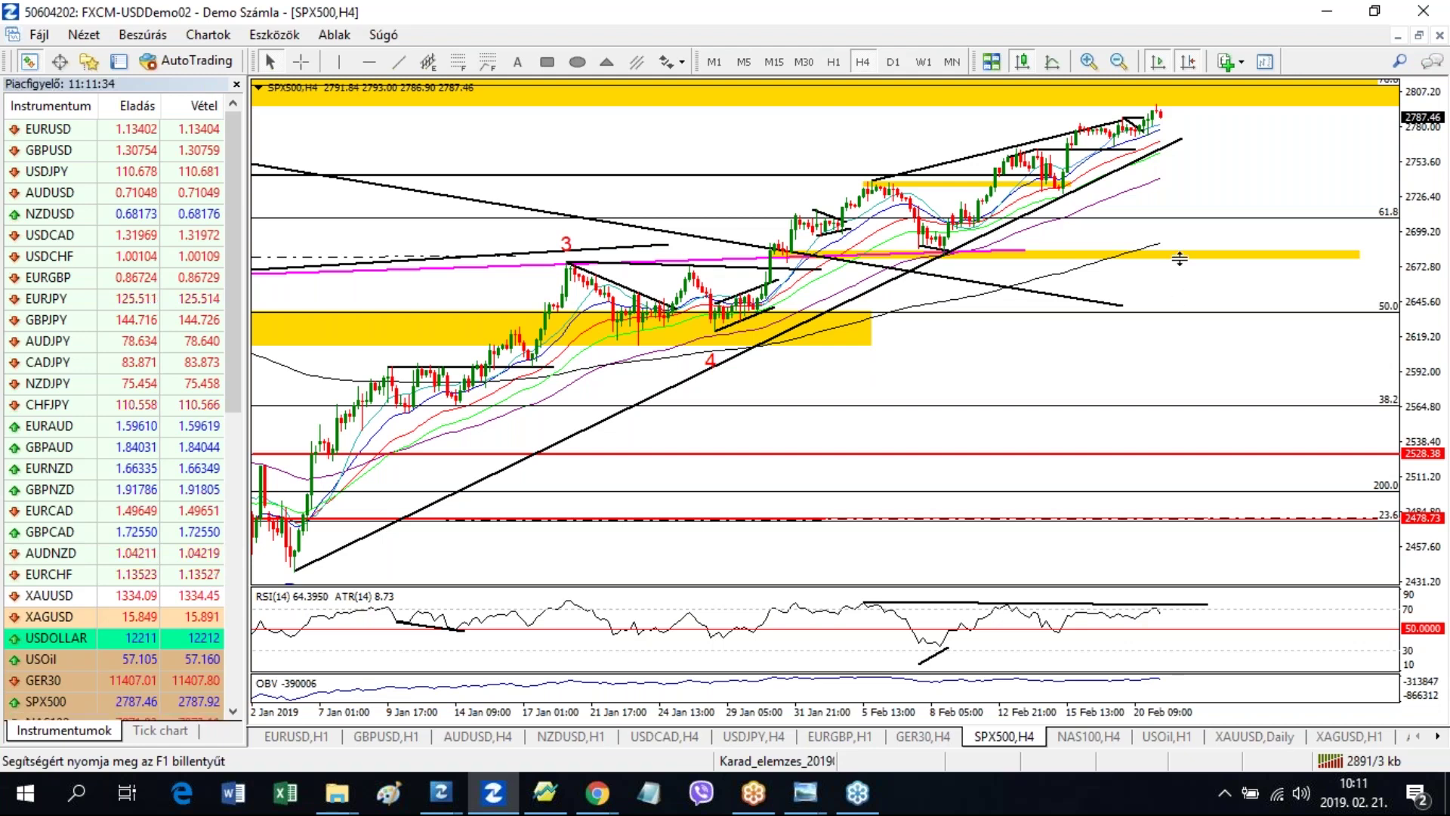
click(1438, 458)
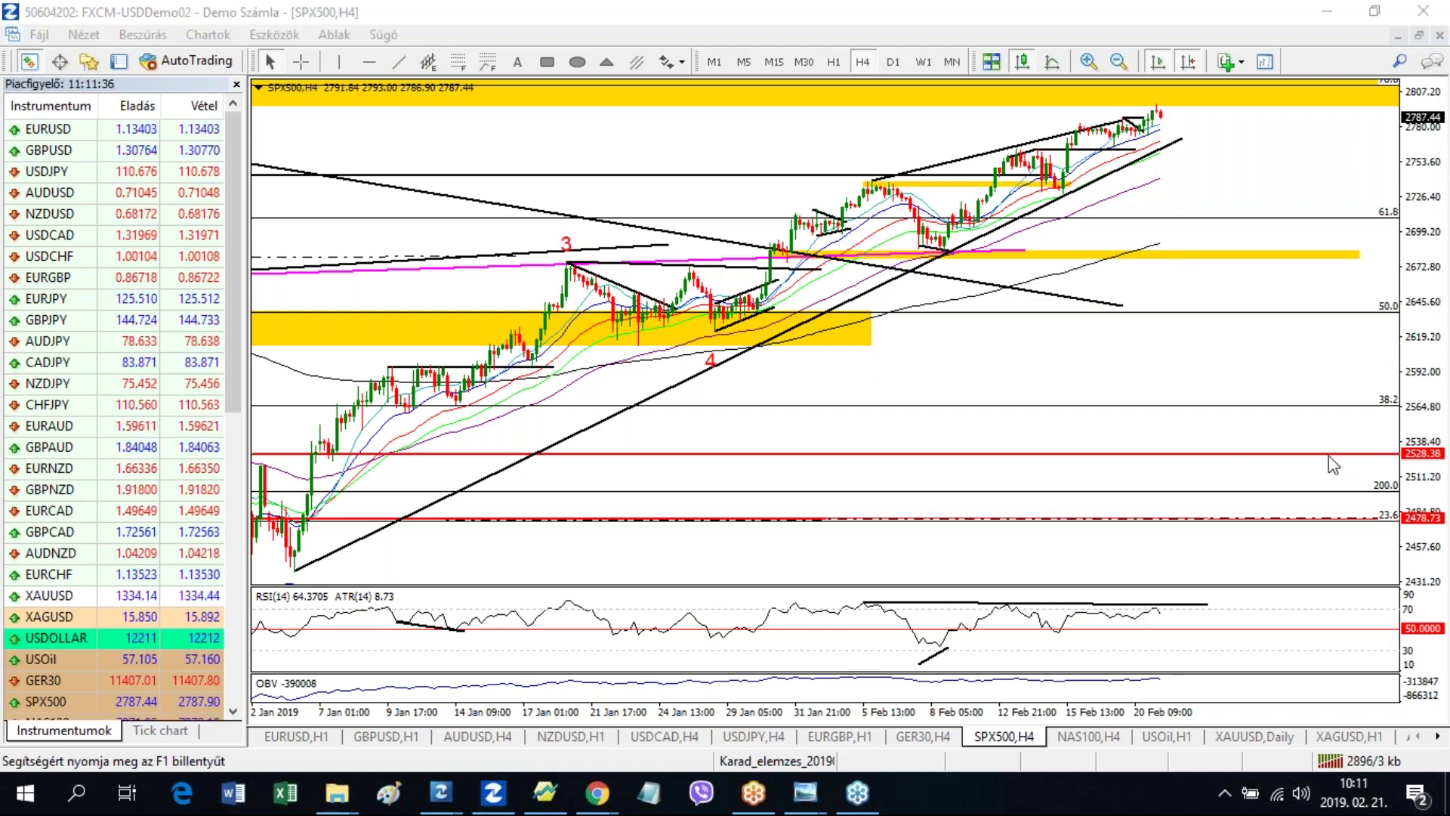
click(1312, 520)
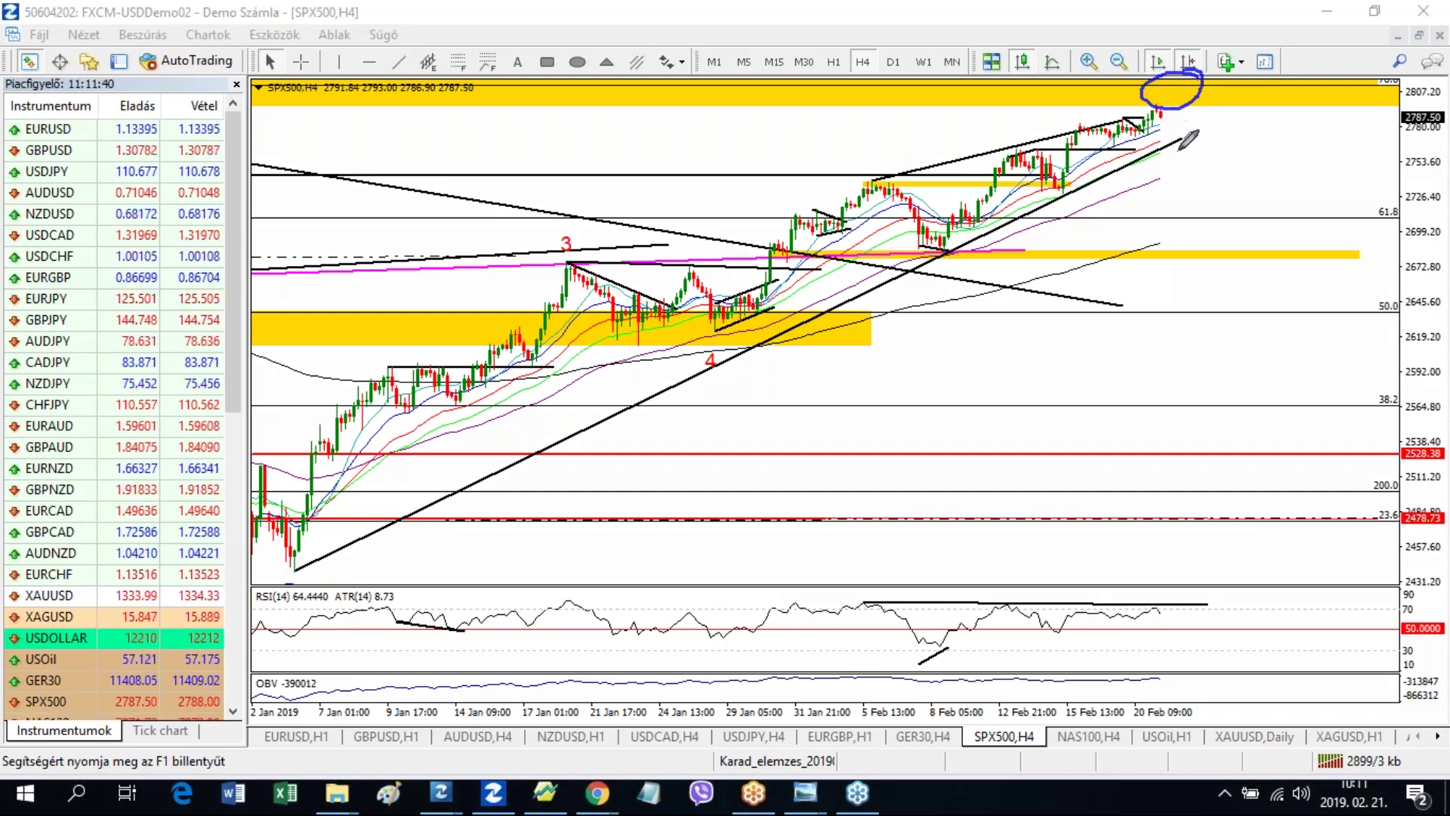
drag(1204, 148, 1149, 146)
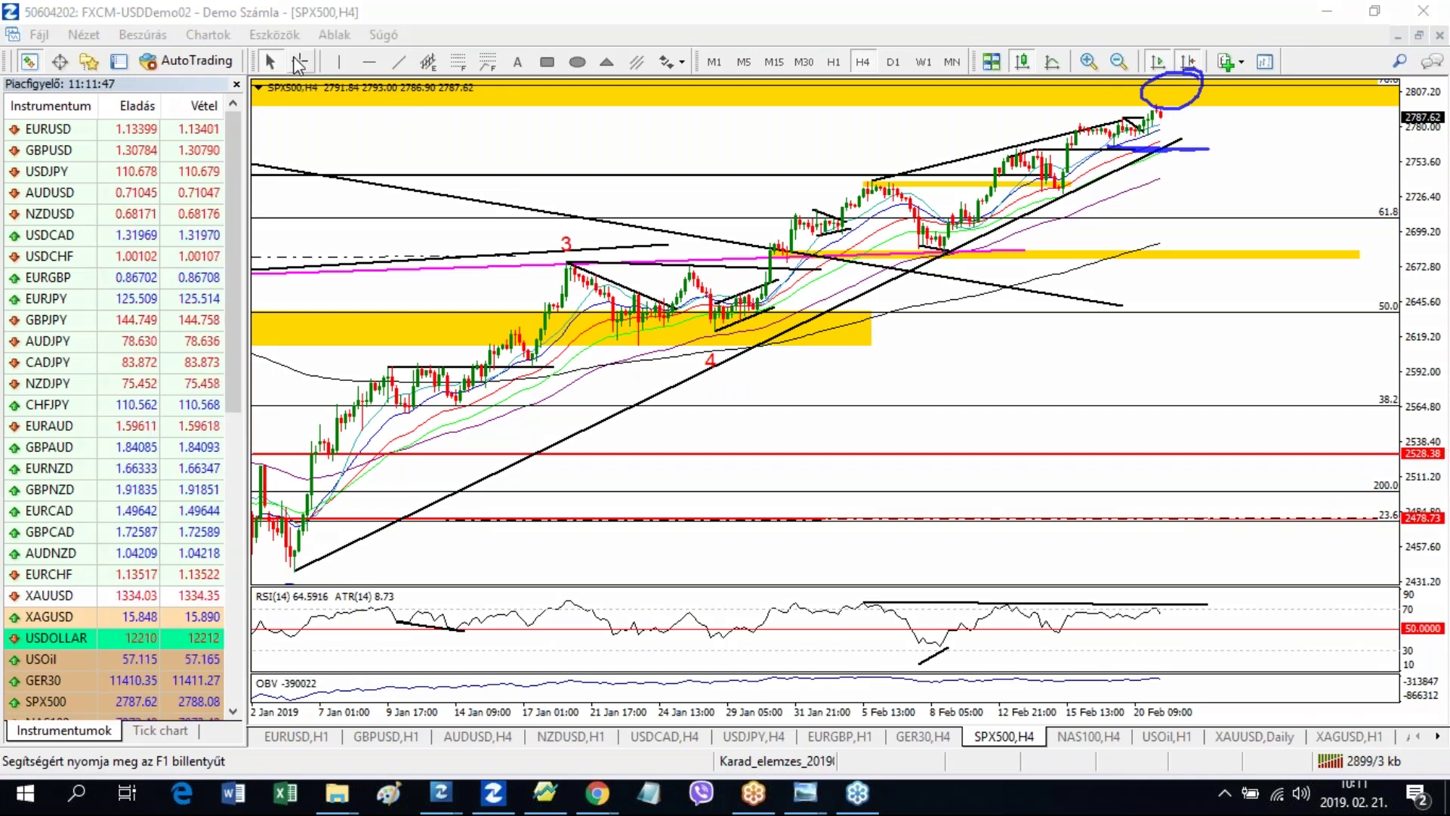
Step: Inspect the SPX500 H4 chart with the crosshair over a longer period, and open the GER30 H4 chart
click(300, 64)
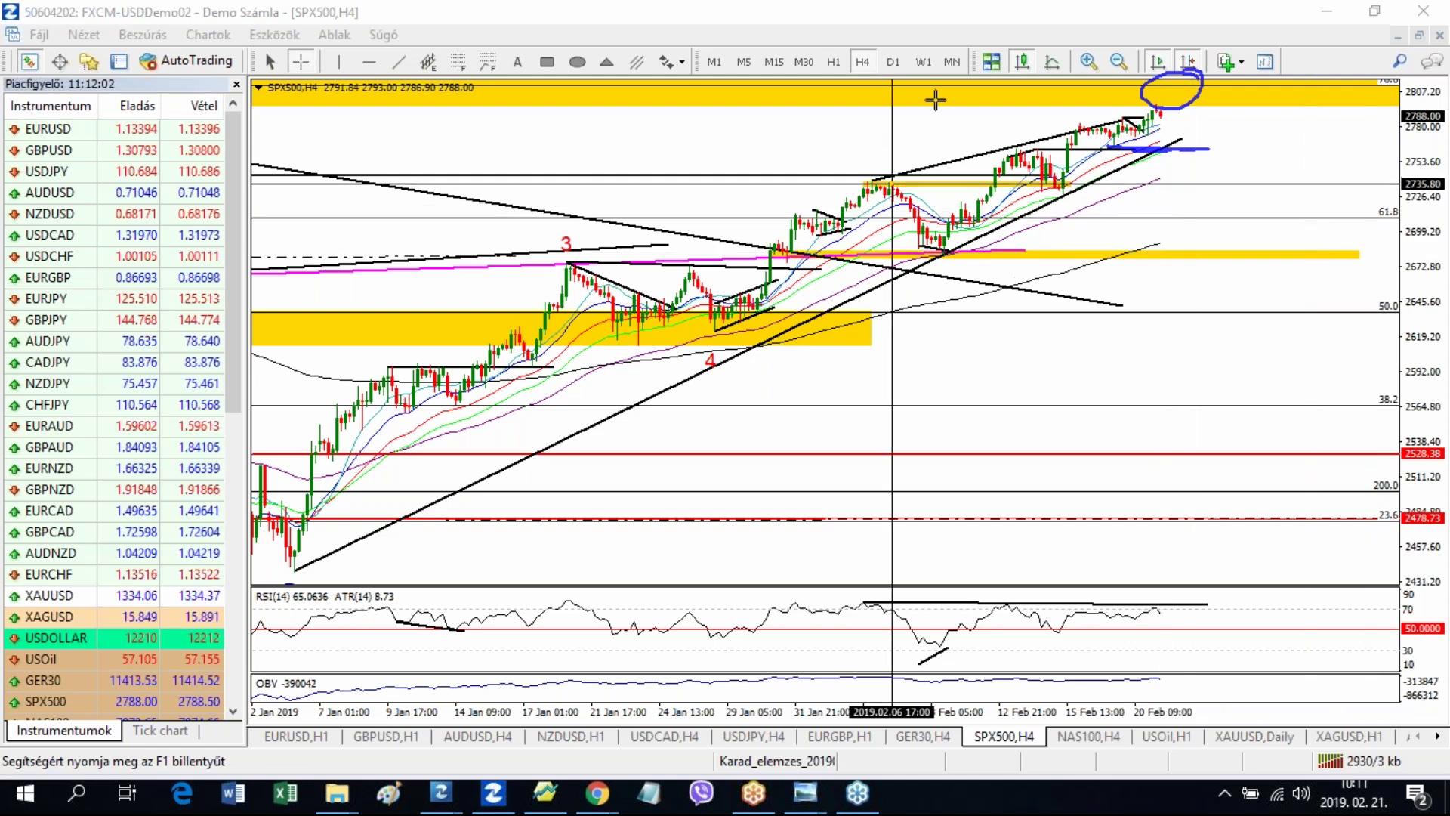
click(1119, 62)
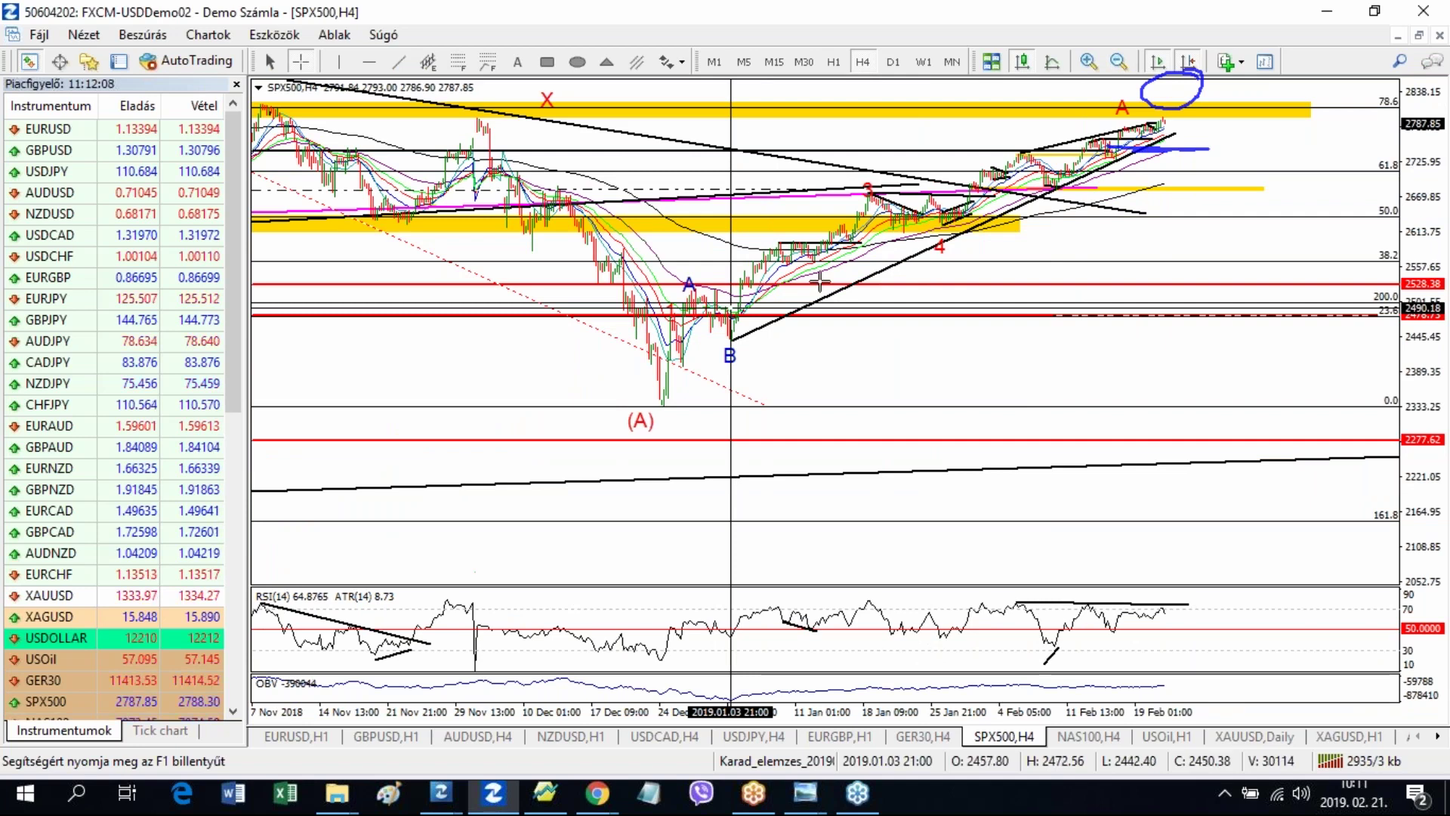
key(plus)
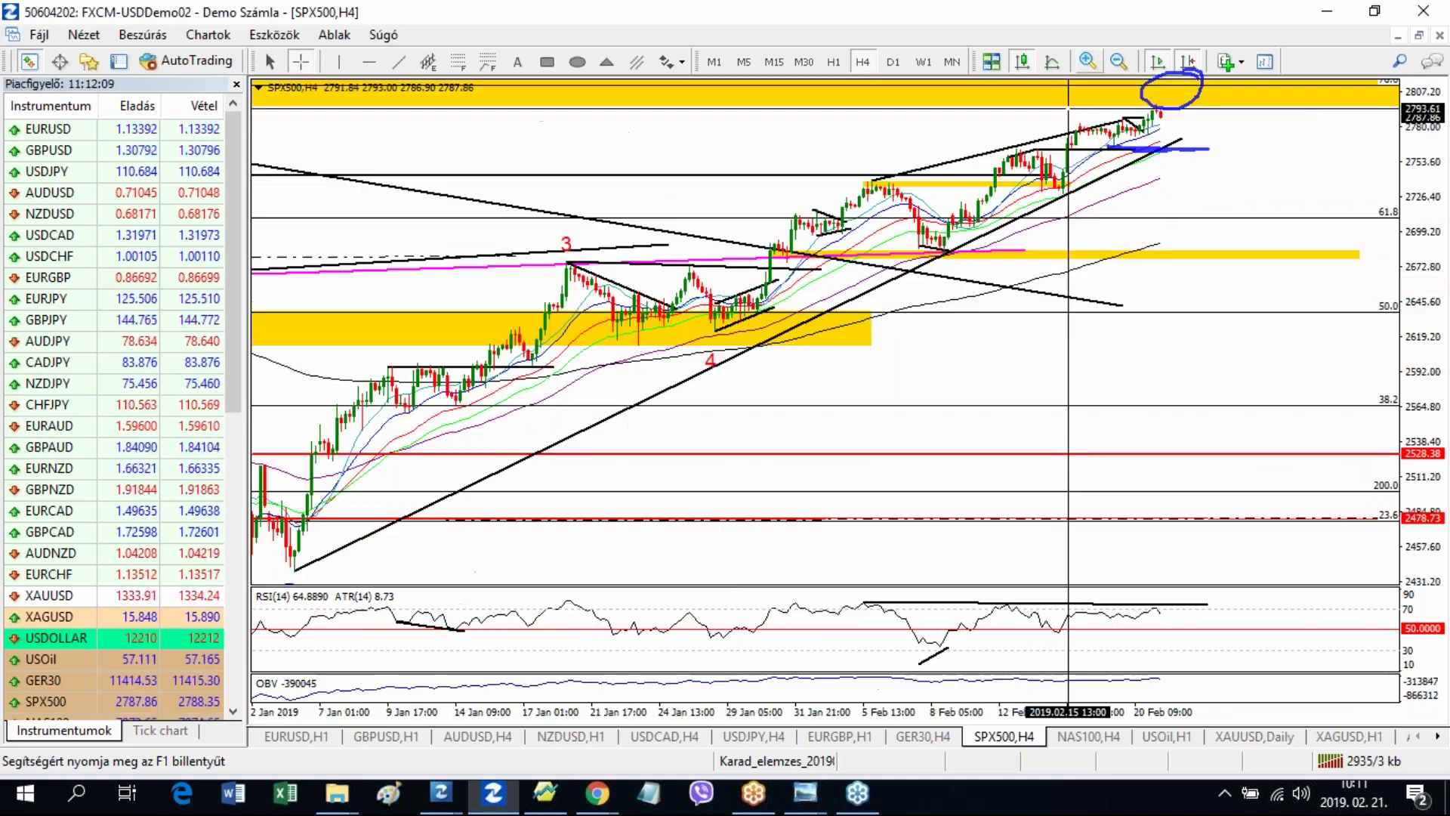
click(922, 740)
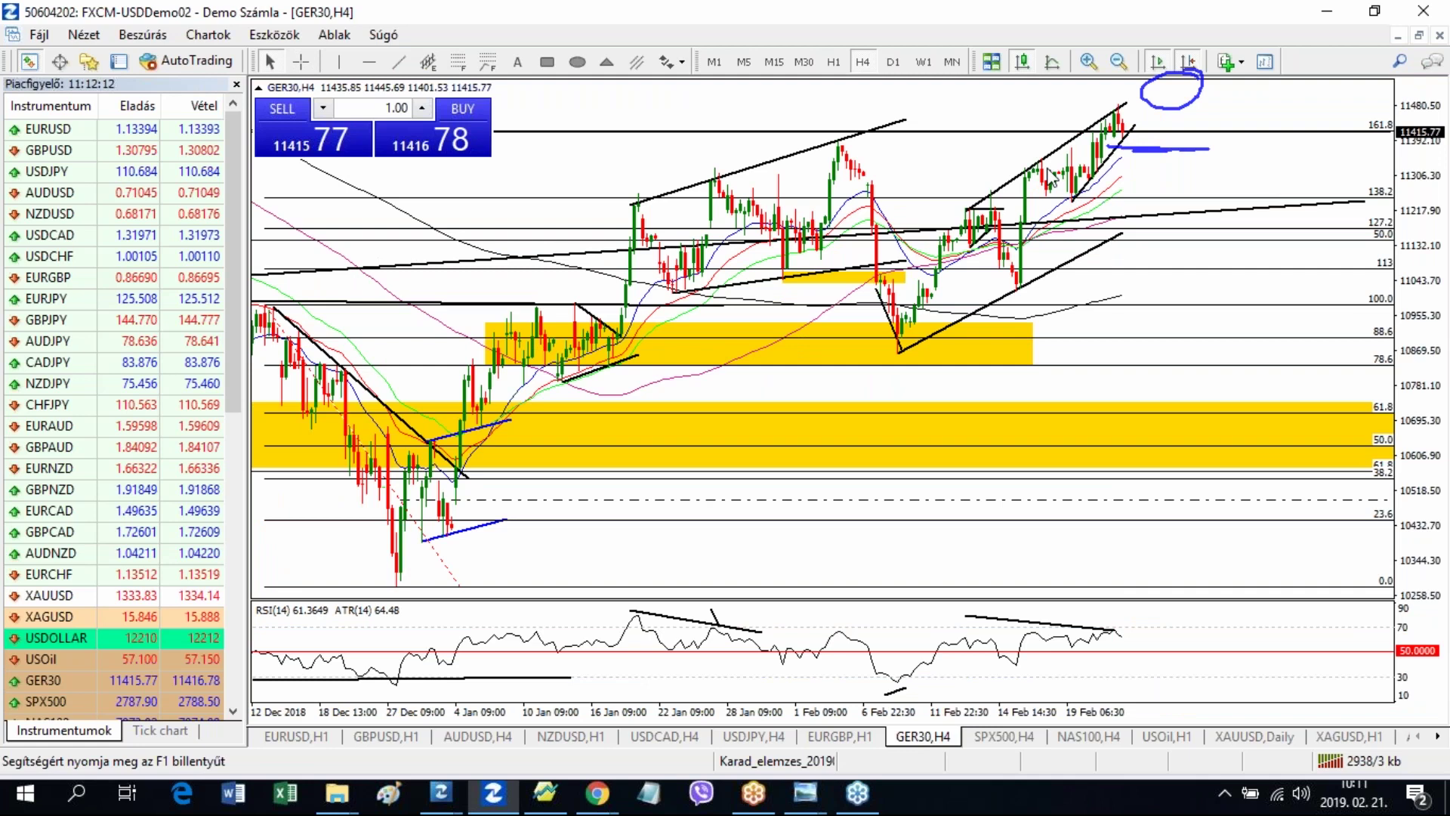
Step: Compare the GER30 chart on the H1 and H4 timeframes, ending on H1
click(832, 63)
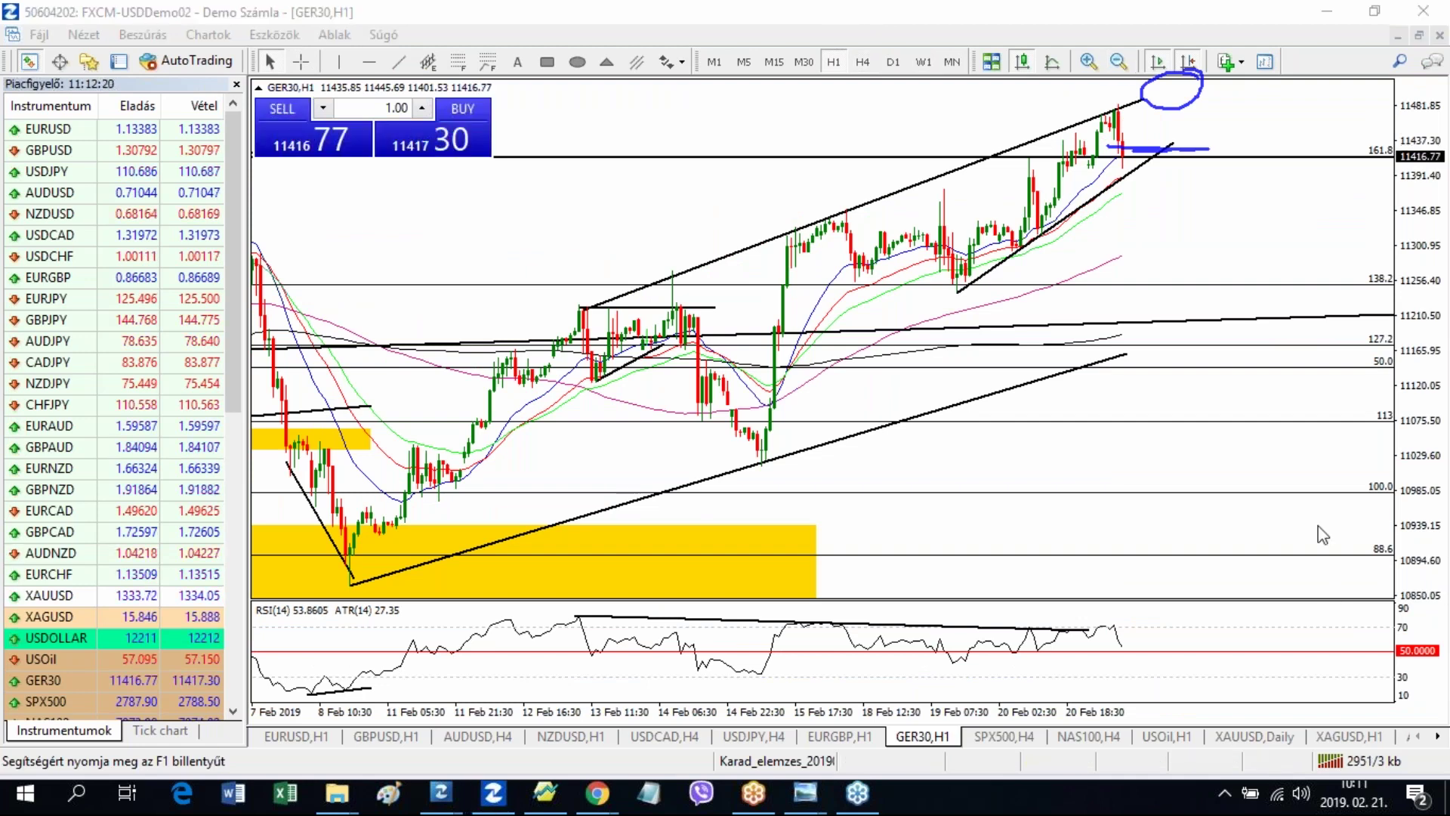
click(863, 62)
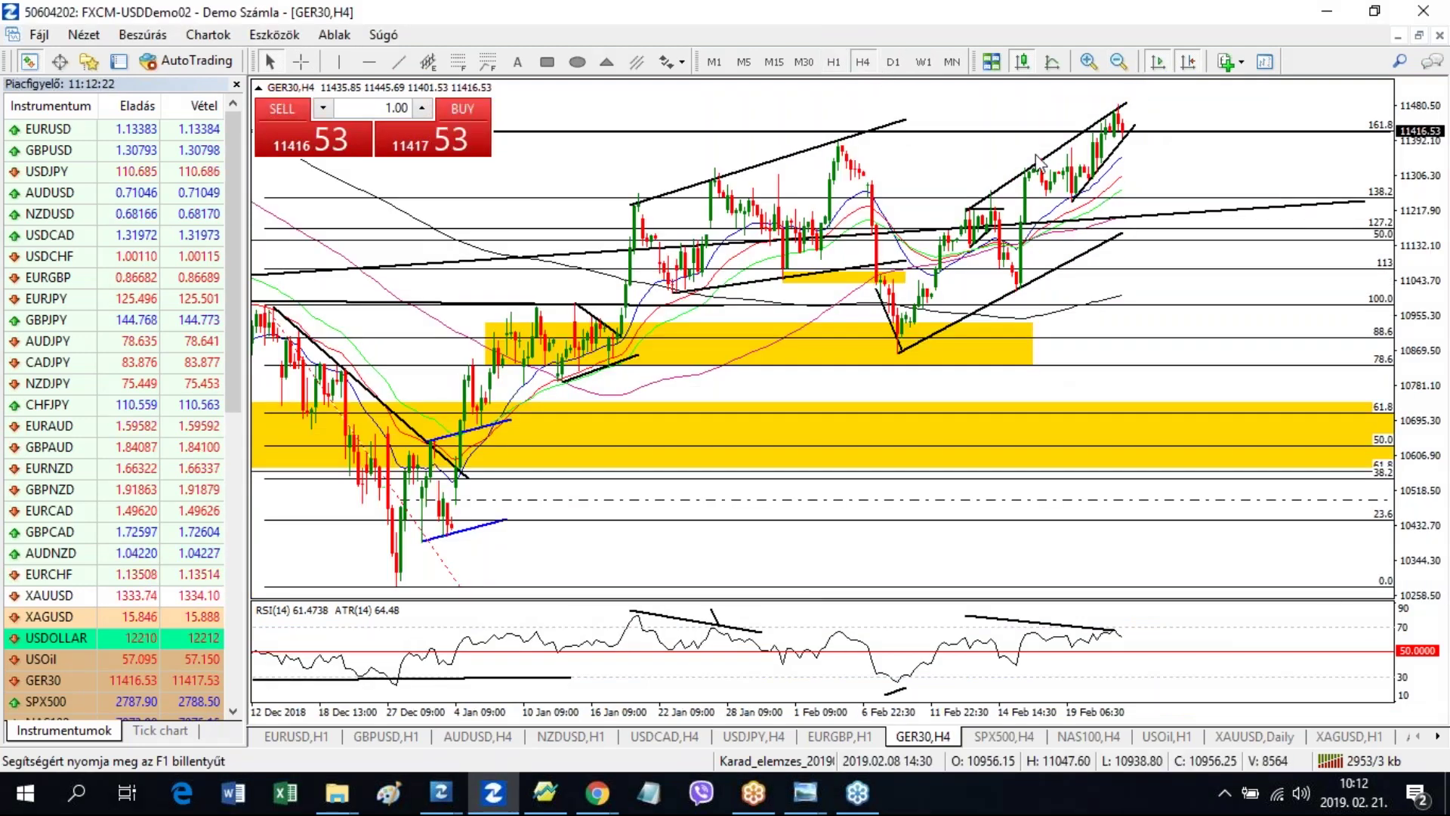
click(836, 62)
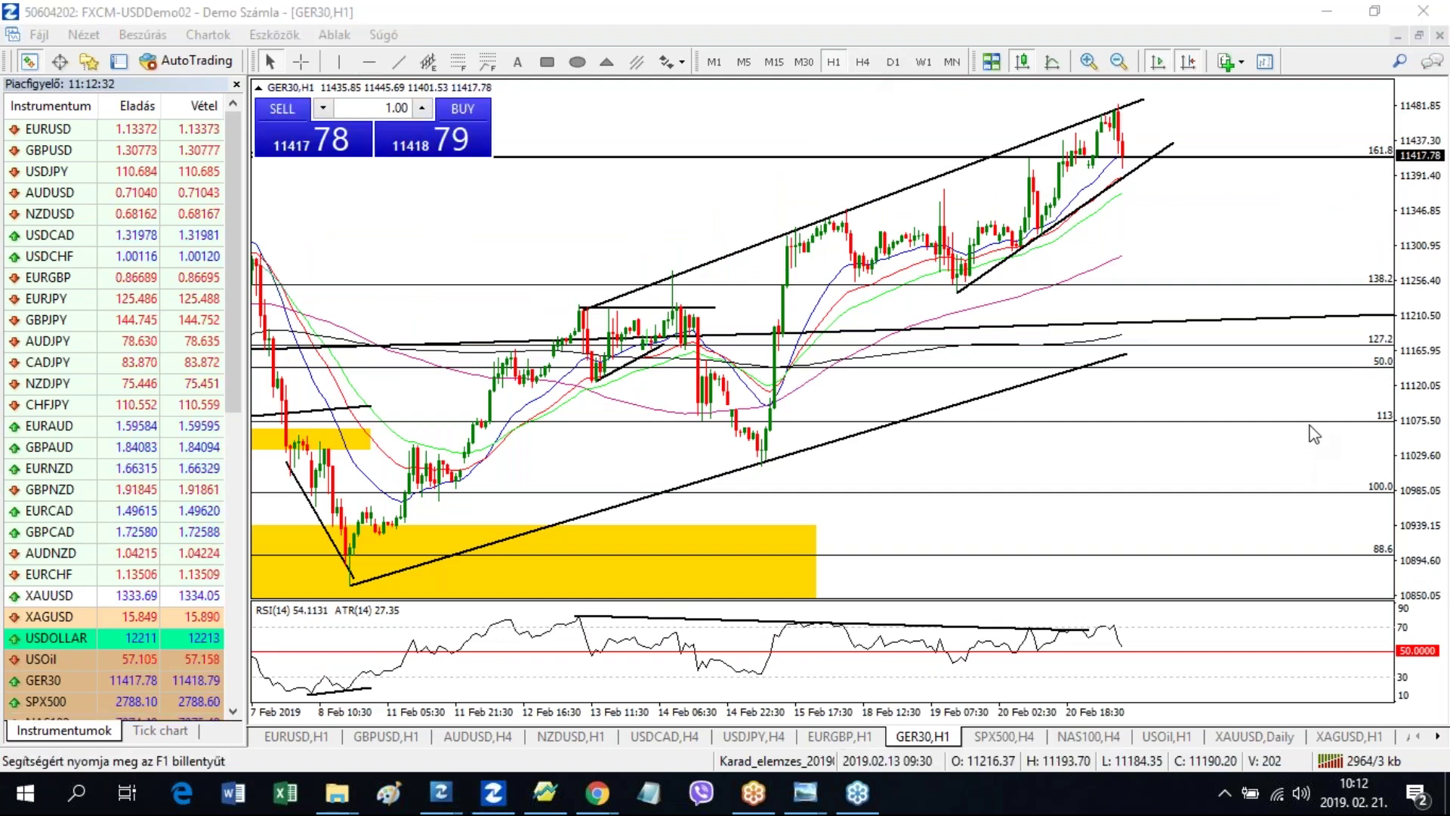
Step: With the blue pen, mark support under the latest GER30 candles, sketch a projected rise and stepped decline, highlight the 138.2 level, and clear the ink
mouse_move(1065, 167)
mouse_down()
mouse_move(1129, 169)
mouse_move(1050, 168)
mouse_move(1130, 169)
mouse_move(1030, 171)
mouse_move(1105, 166)
mouse_move(1161, 76)
mouse_up()
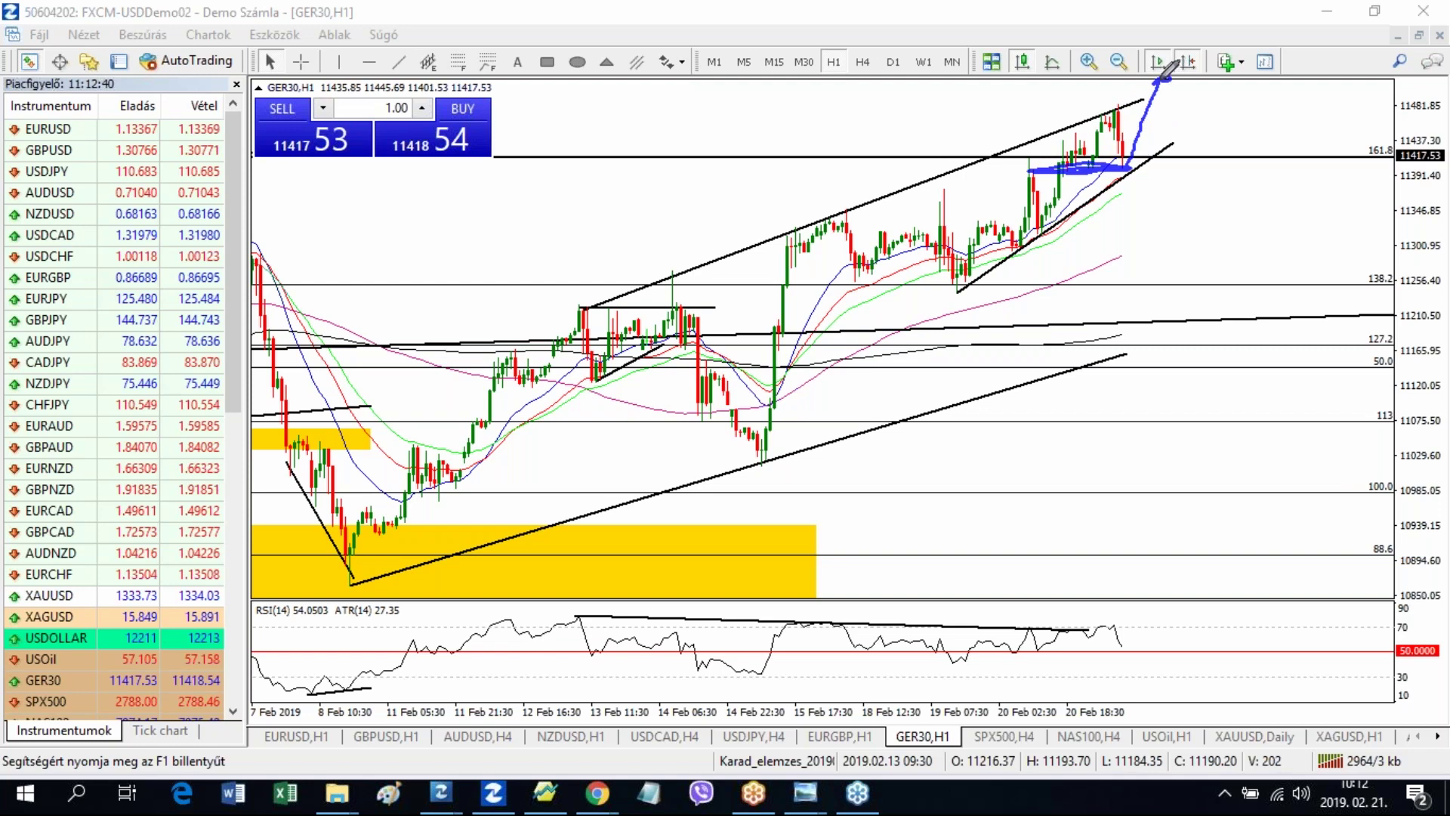
mouse_move(1162, 79)
mouse_down()
mouse_move(1183, 71)
mouse_move(1160, 76)
mouse_move(1198, 170)
mouse_move(1246, 225)
mouse_move(1254, 286)
mouse_up()
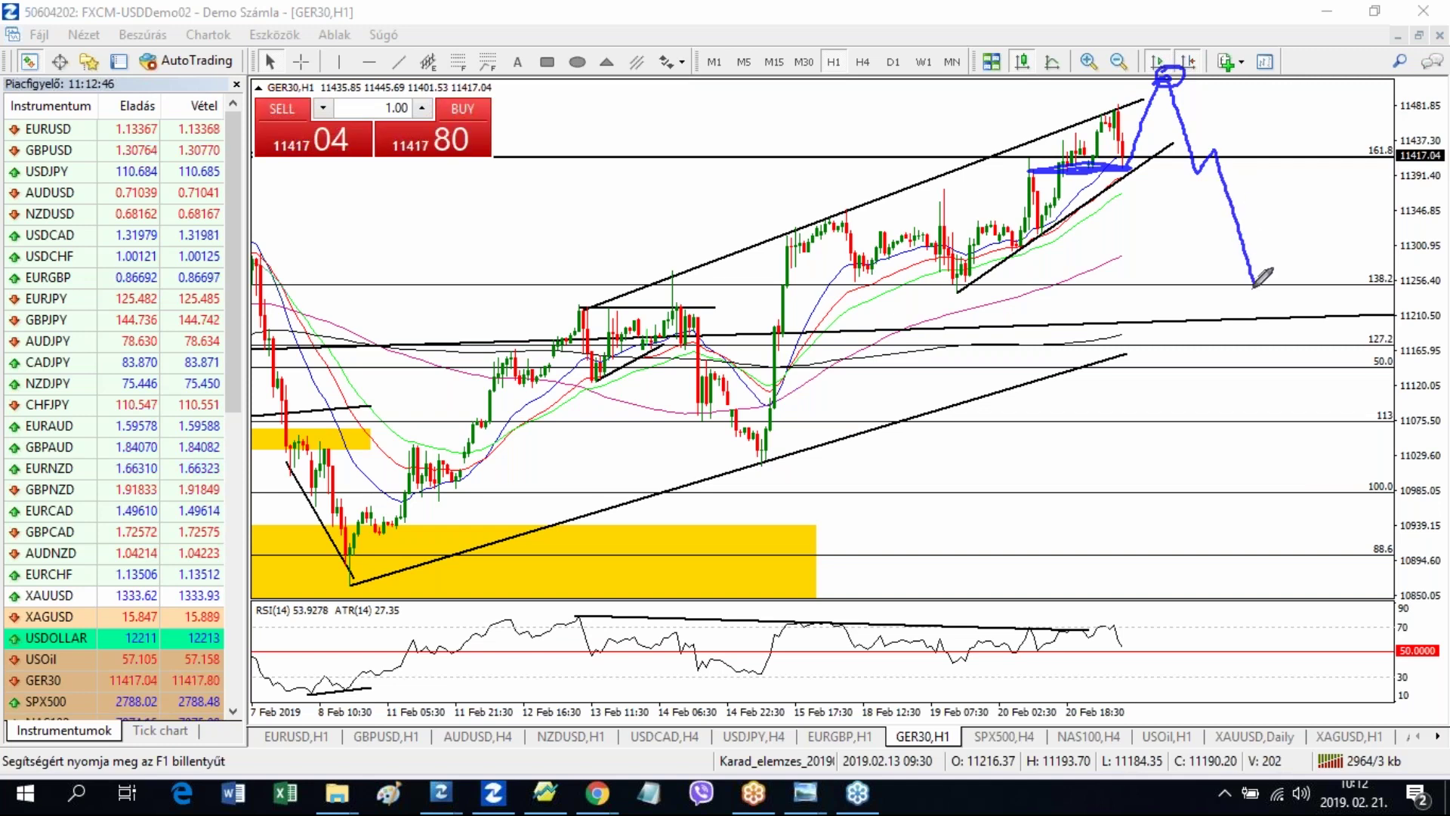
mouse_move(1128, 286)
mouse_down()
mouse_move(1289, 291)
mouse_move(837, 279)
mouse_up()
drag(975, 289, 1217, 306)
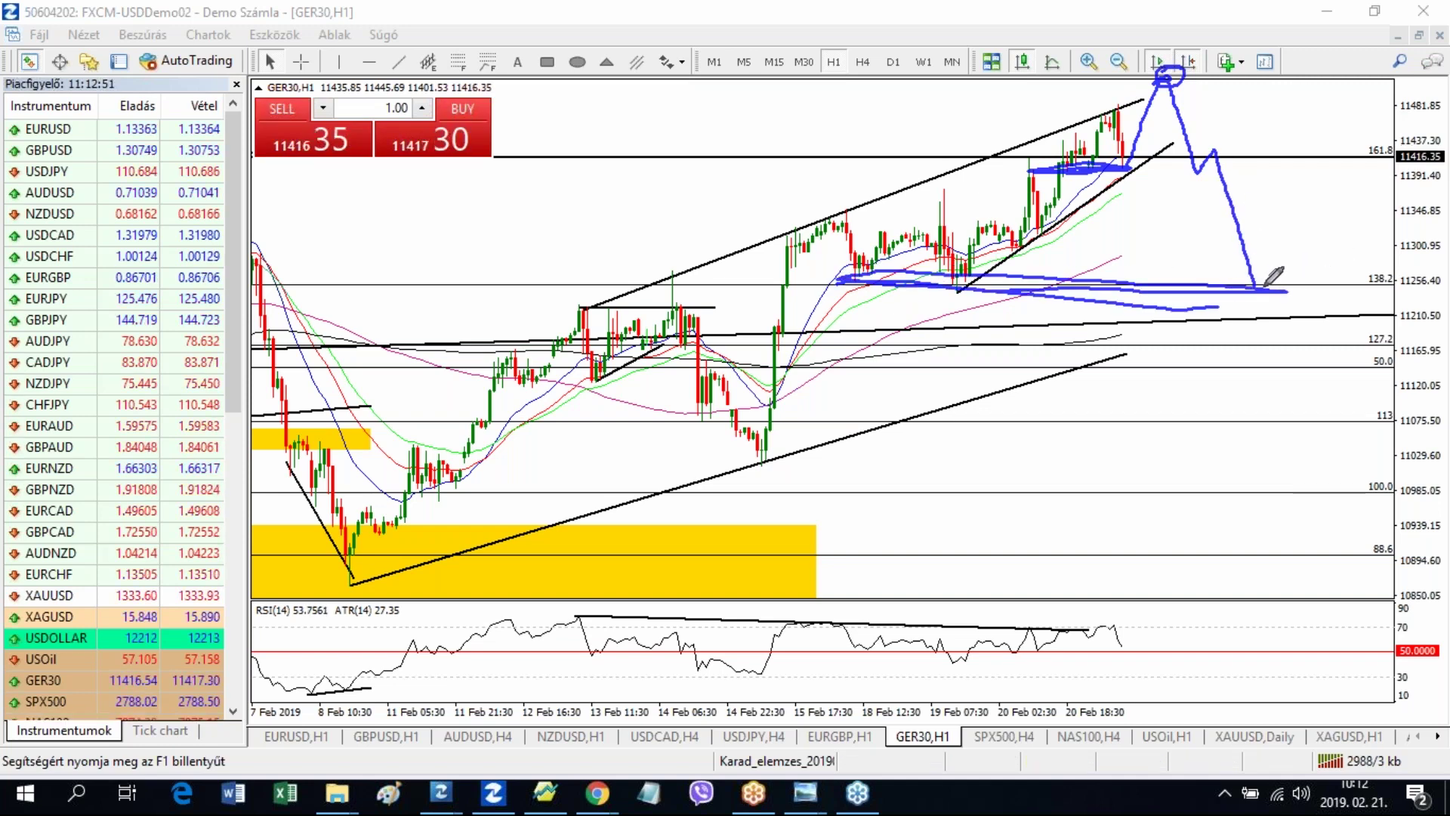
drag(1257, 287, 1305, 382)
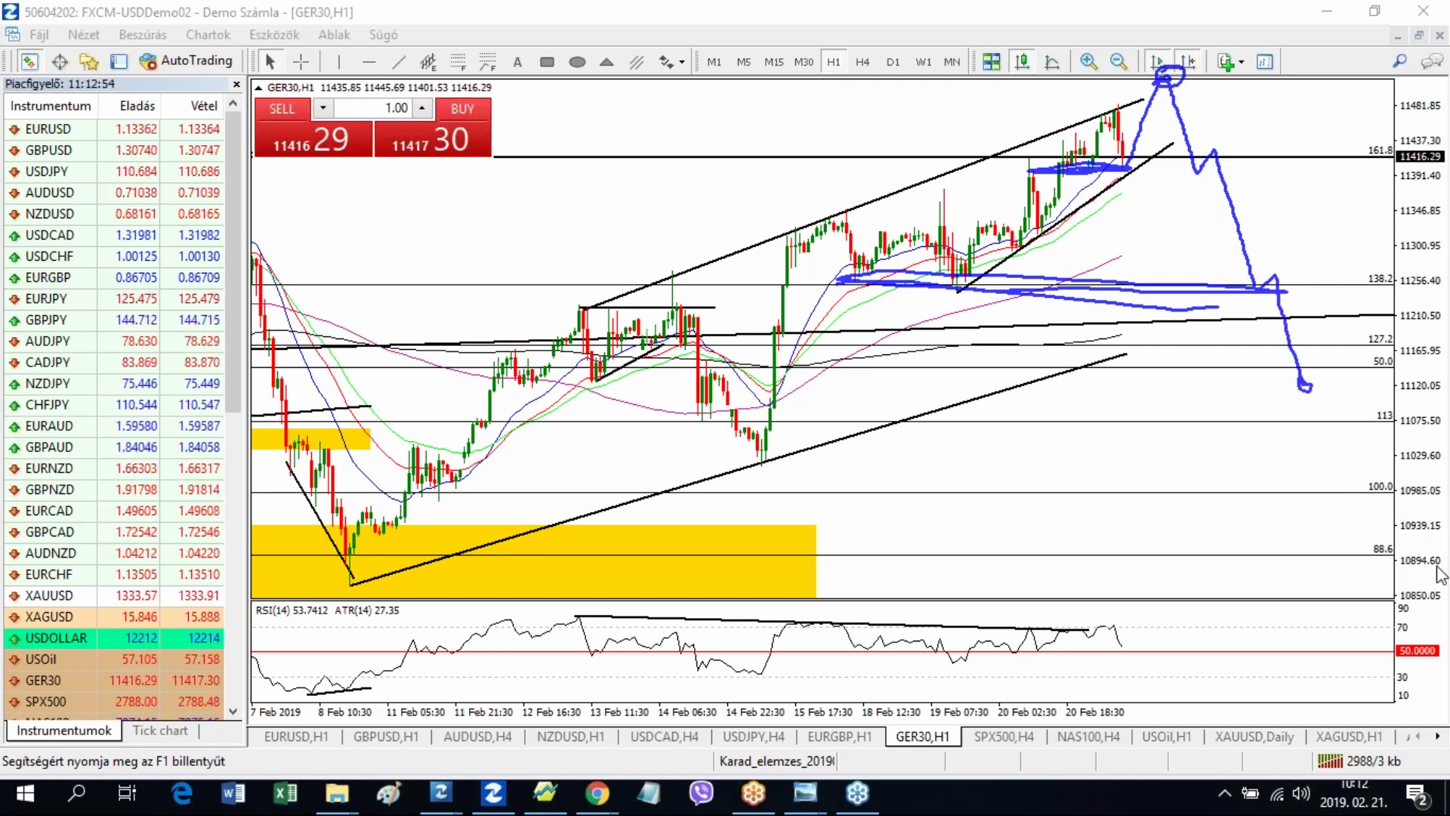
click(1376, 513)
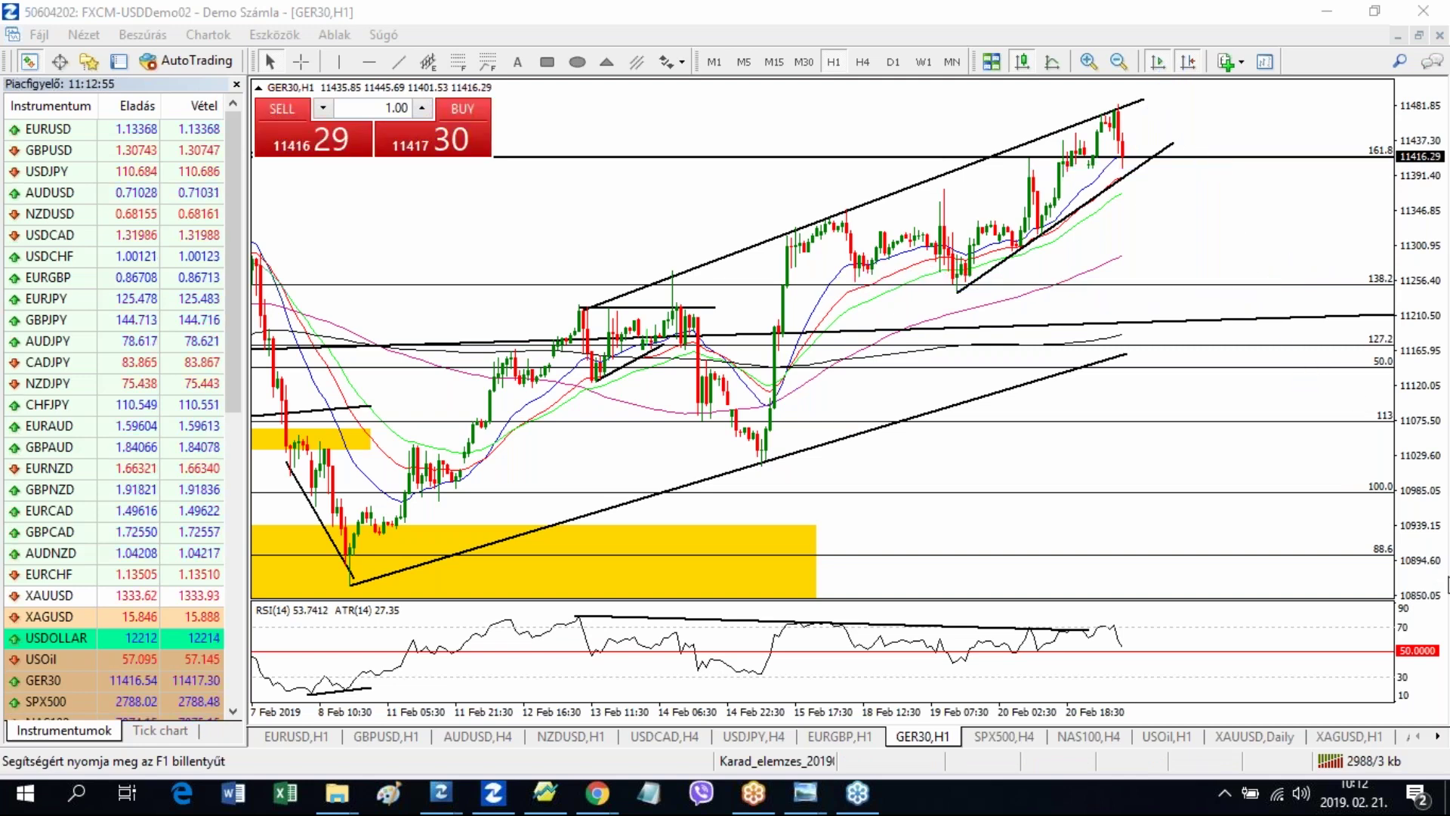
Step: On the GER30 H4 chart, number the rising waves 1 to 5 in blue, sketch a drop to the long trendline, and clear the ink
click(862, 61)
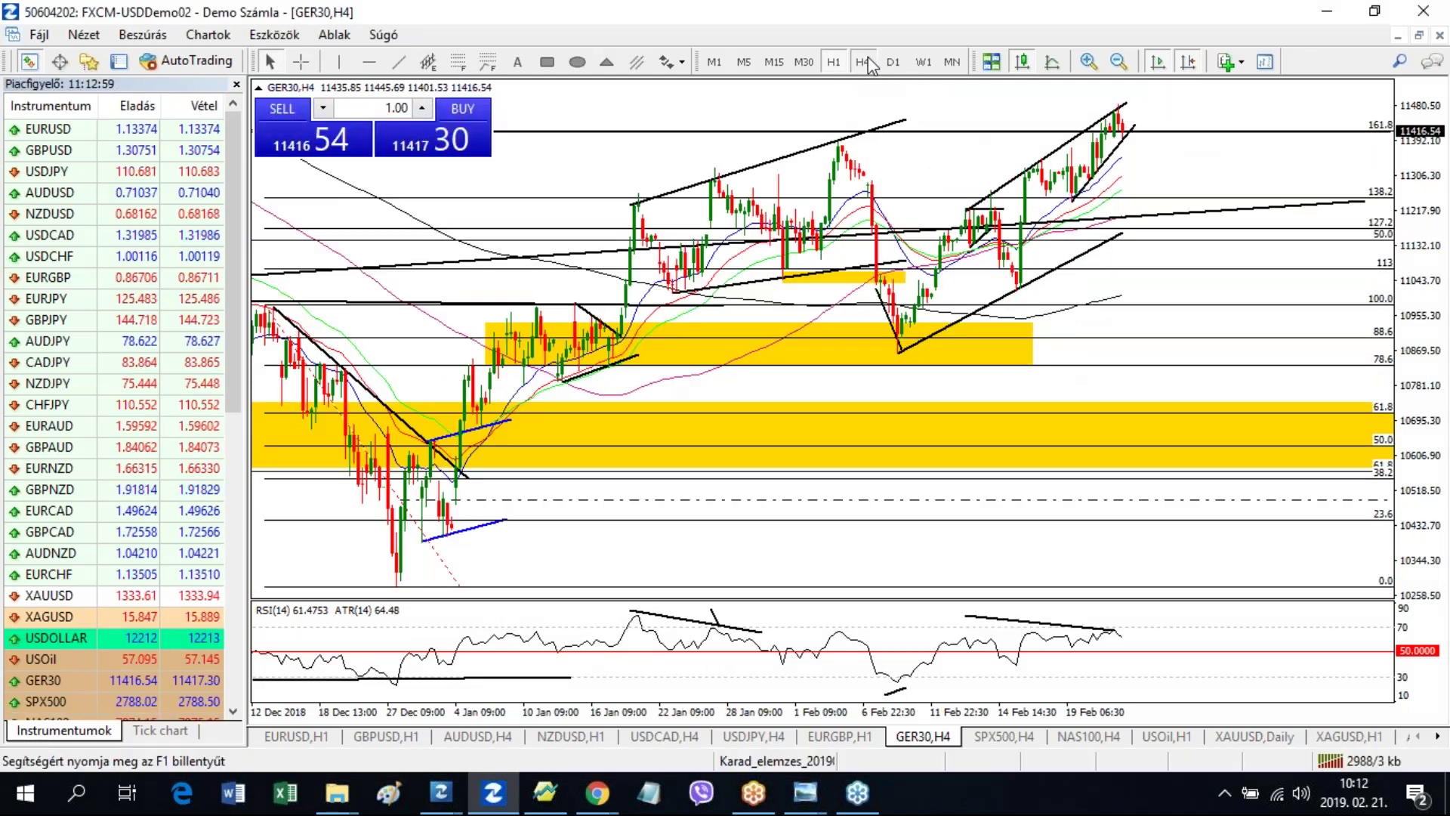
click(1438, 571)
drag(958, 183, 959, 201)
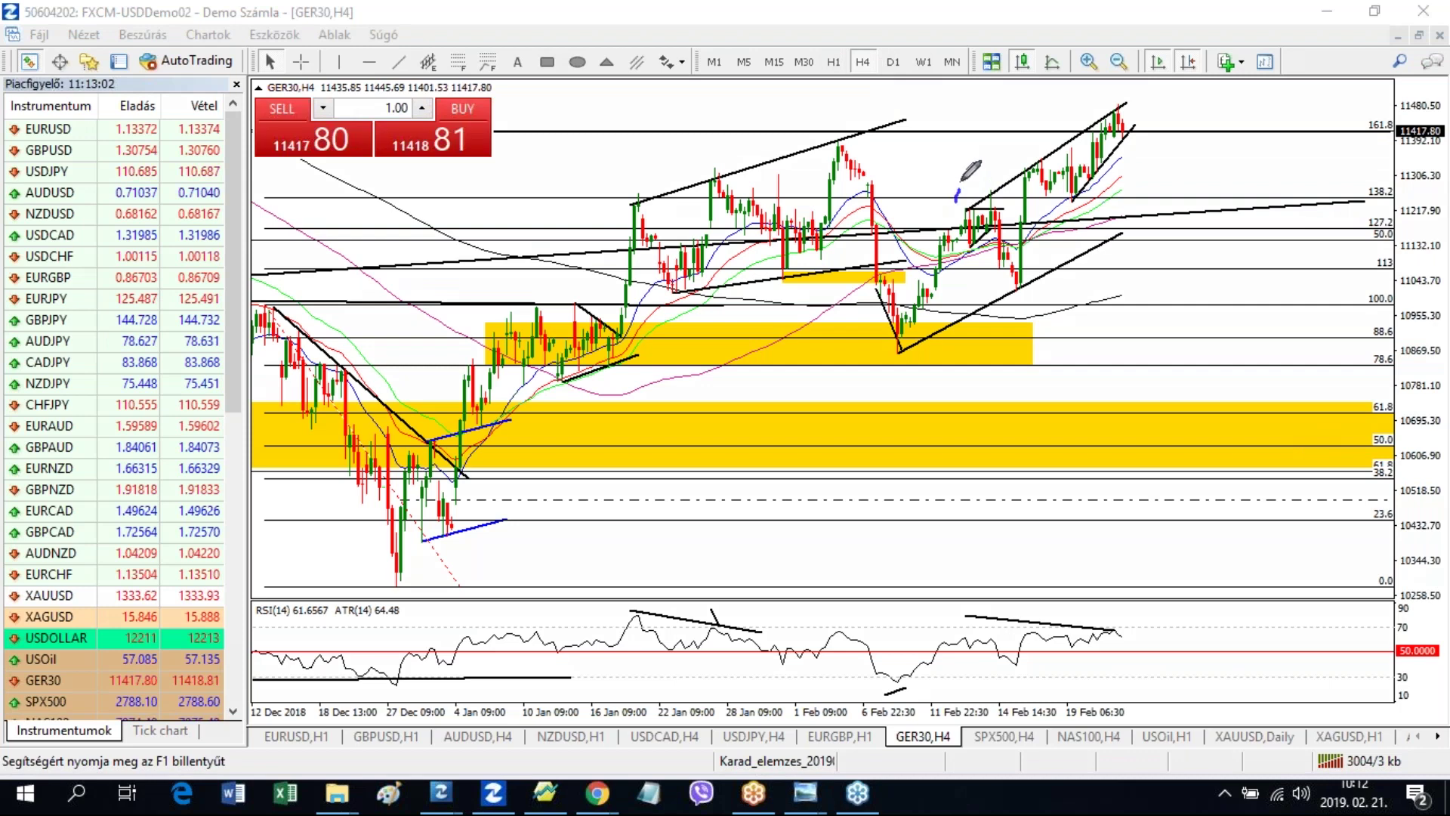
drag(1012, 289, 1032, 325)
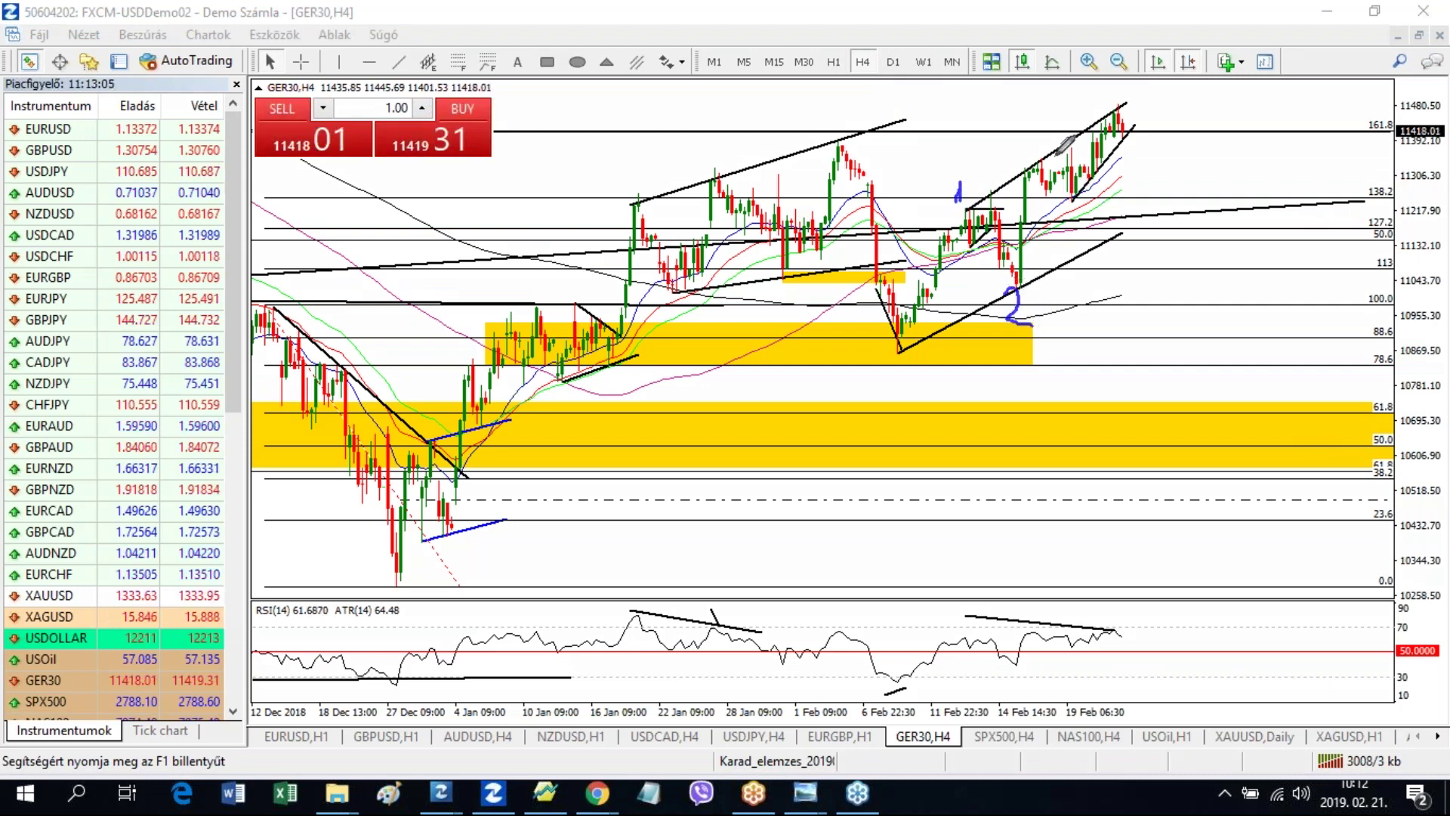
mouse_move(1037, 136)
mouse_down()
mouse_move(1077, 177)
mouse_move(1114, 121)
mouse_up()
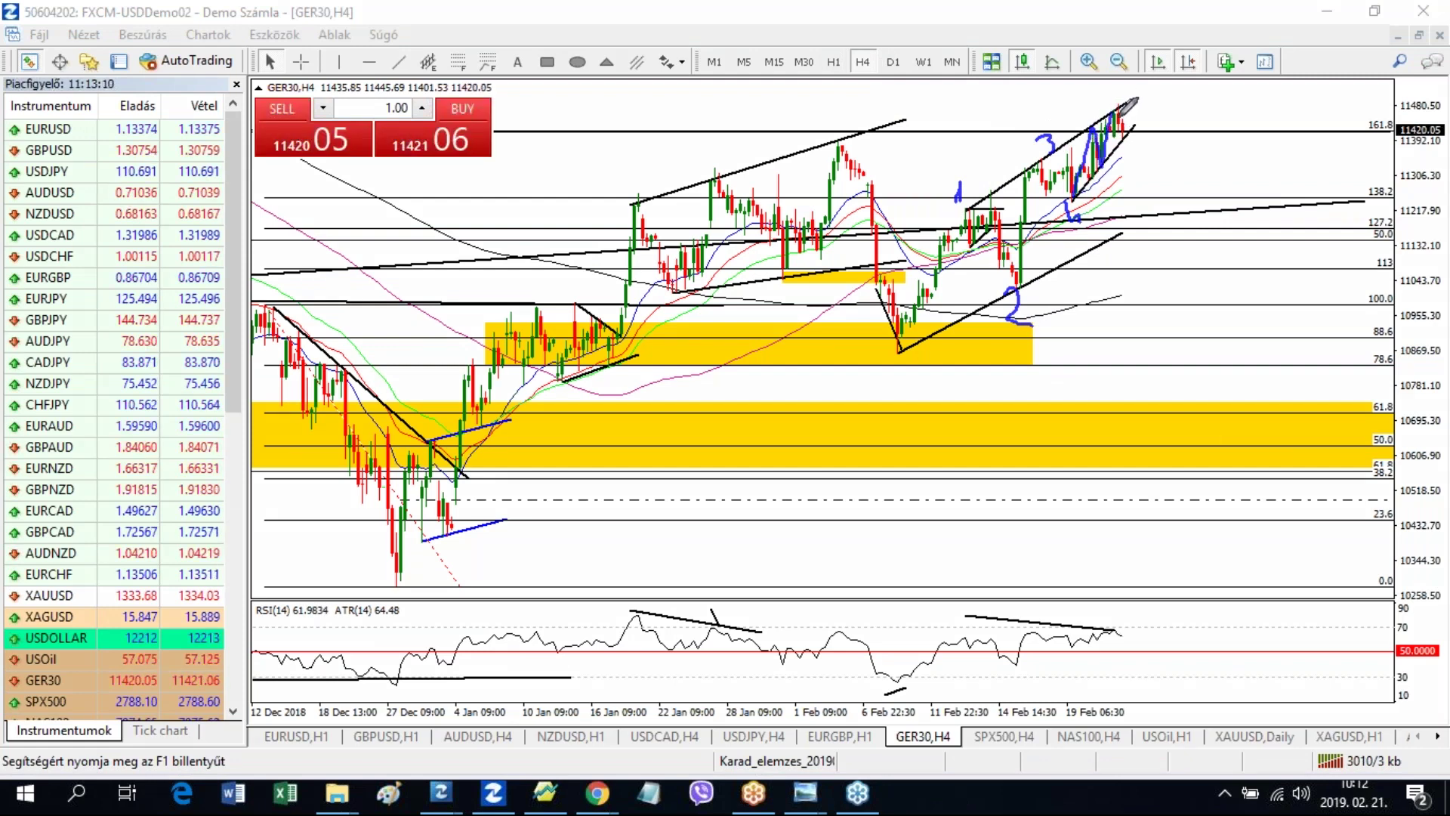
mouse_move(1125, 135)
mouse_down()
mouse_move(1151, 65)
mouse_move(1142, 97)
mouse_move(1175, 209)
mouse_move(1194, 209)
mouse_up()
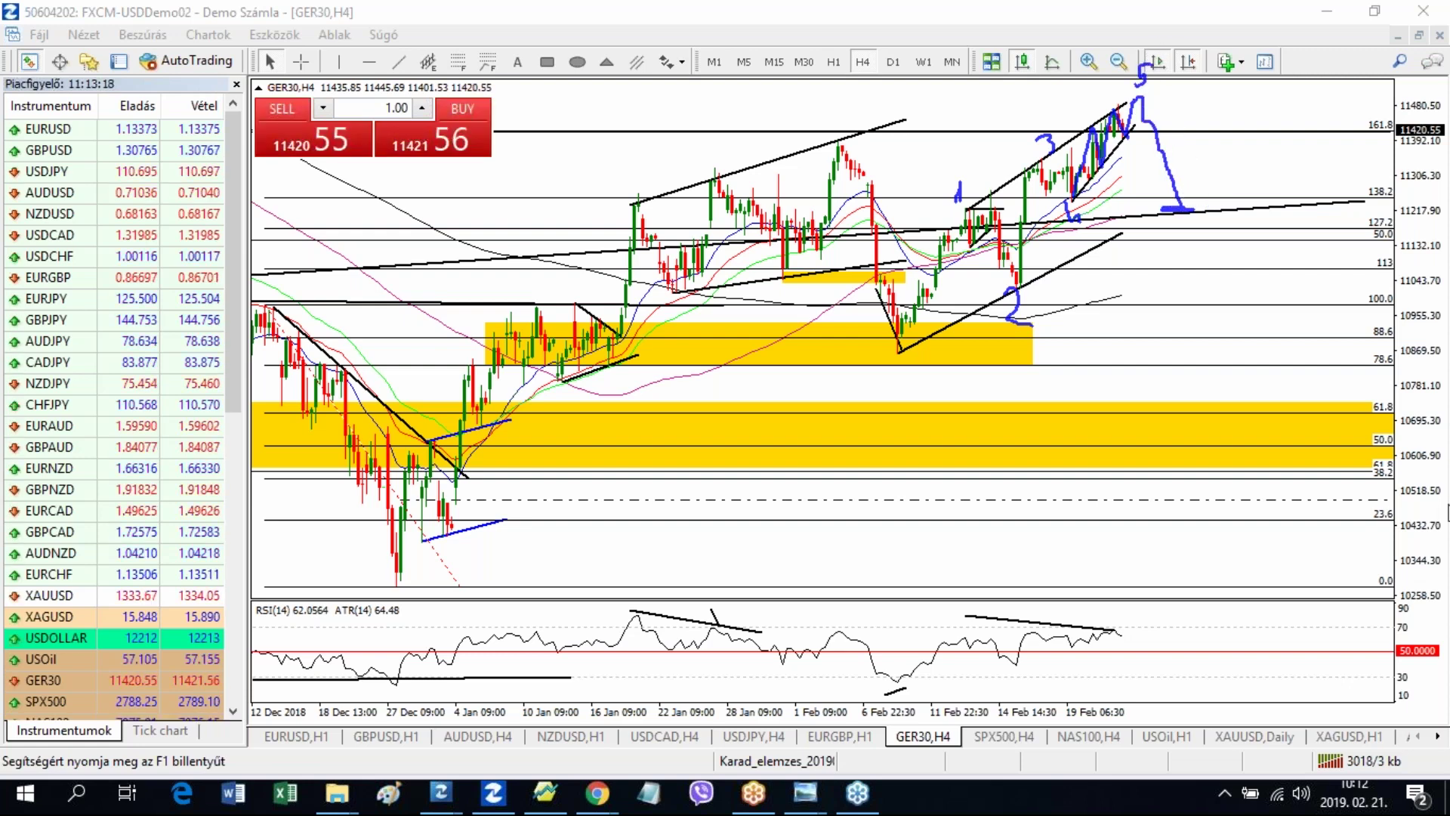
click(1311, 516)
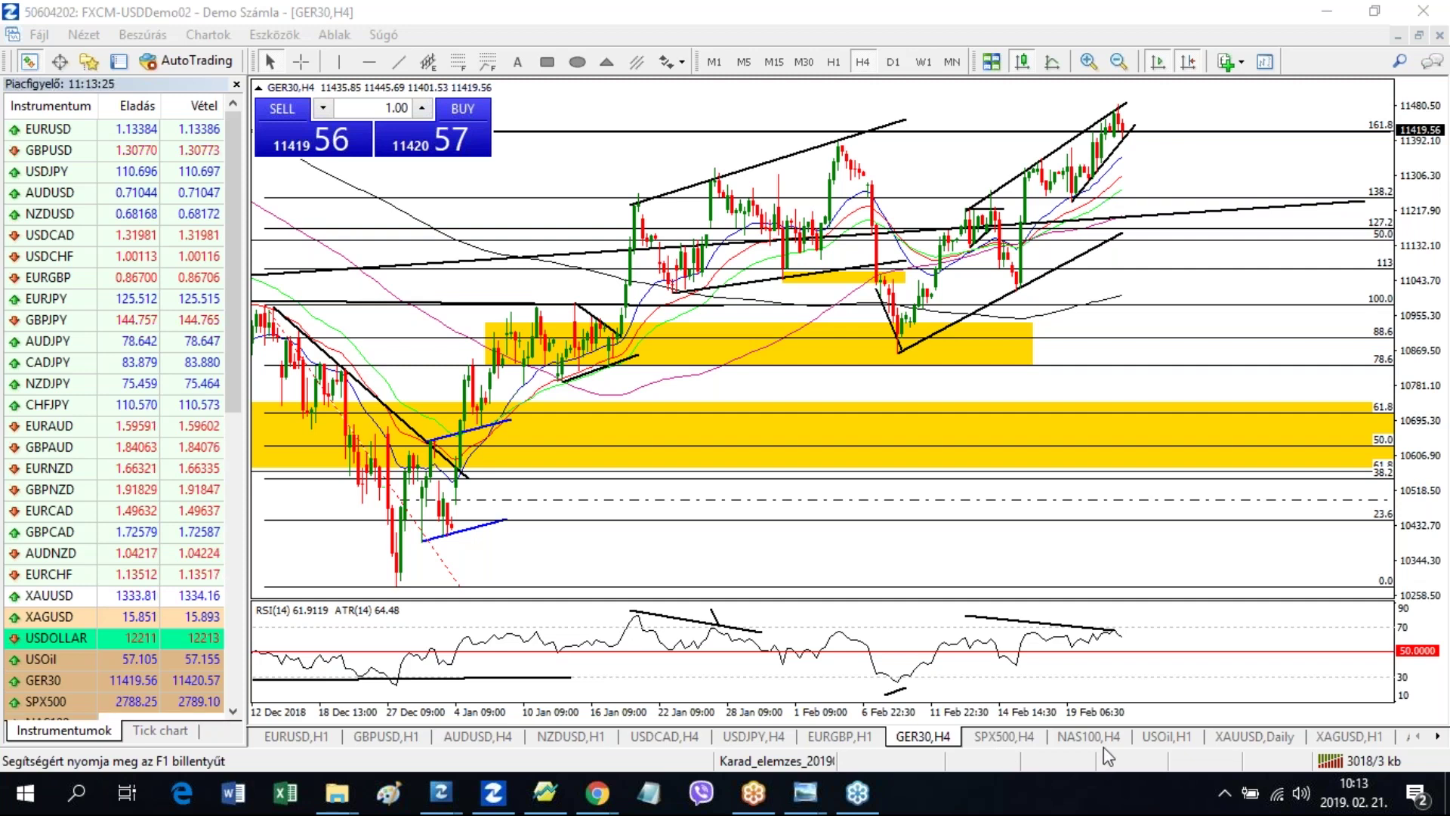
Step: Open the XAUUSD daily chart and extend its falling RSI resistance line slightly, enlarging the RSI pane for the adjustment and shrinking it again
click(1243, 739)
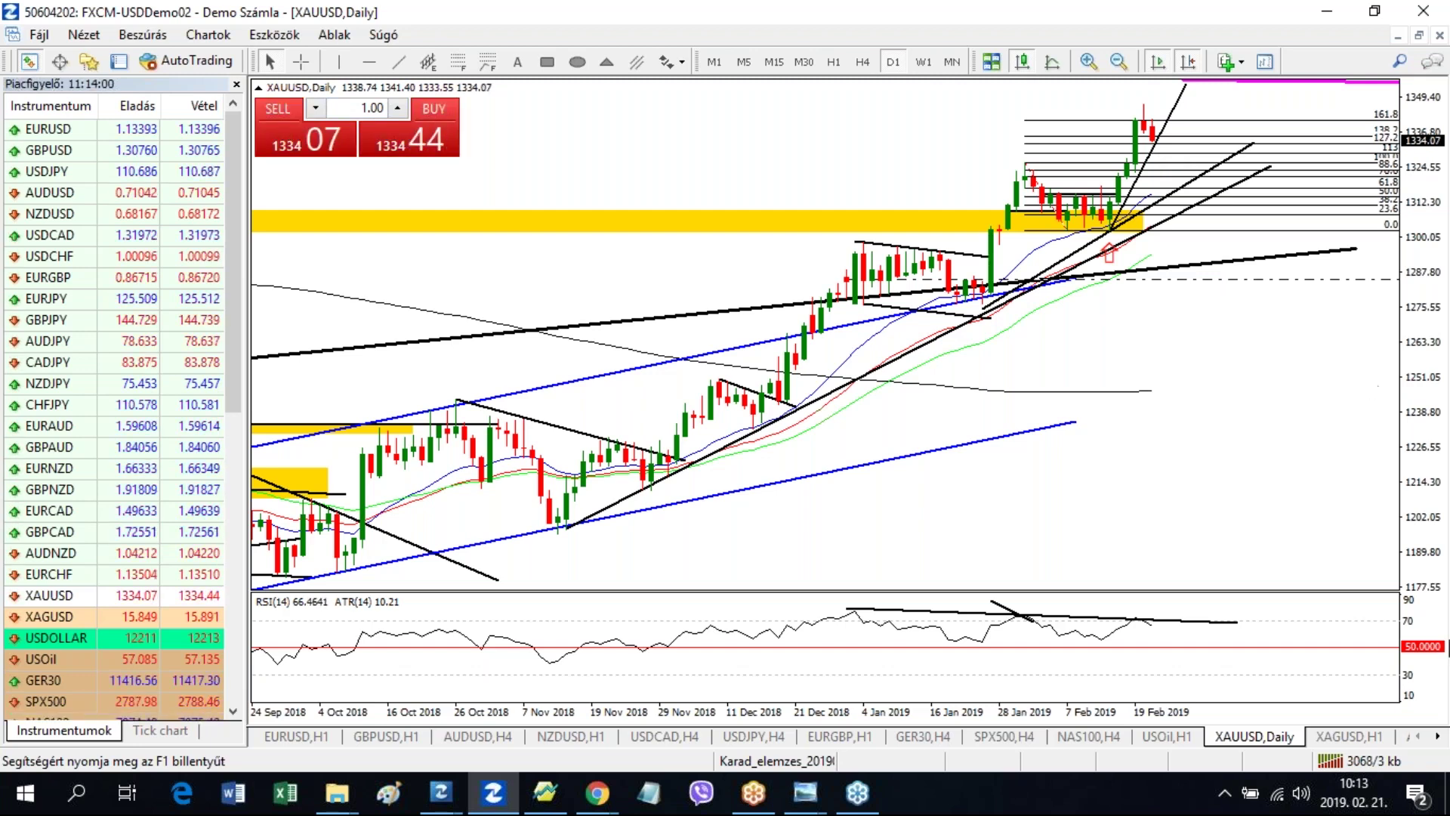
click(1445, 621)
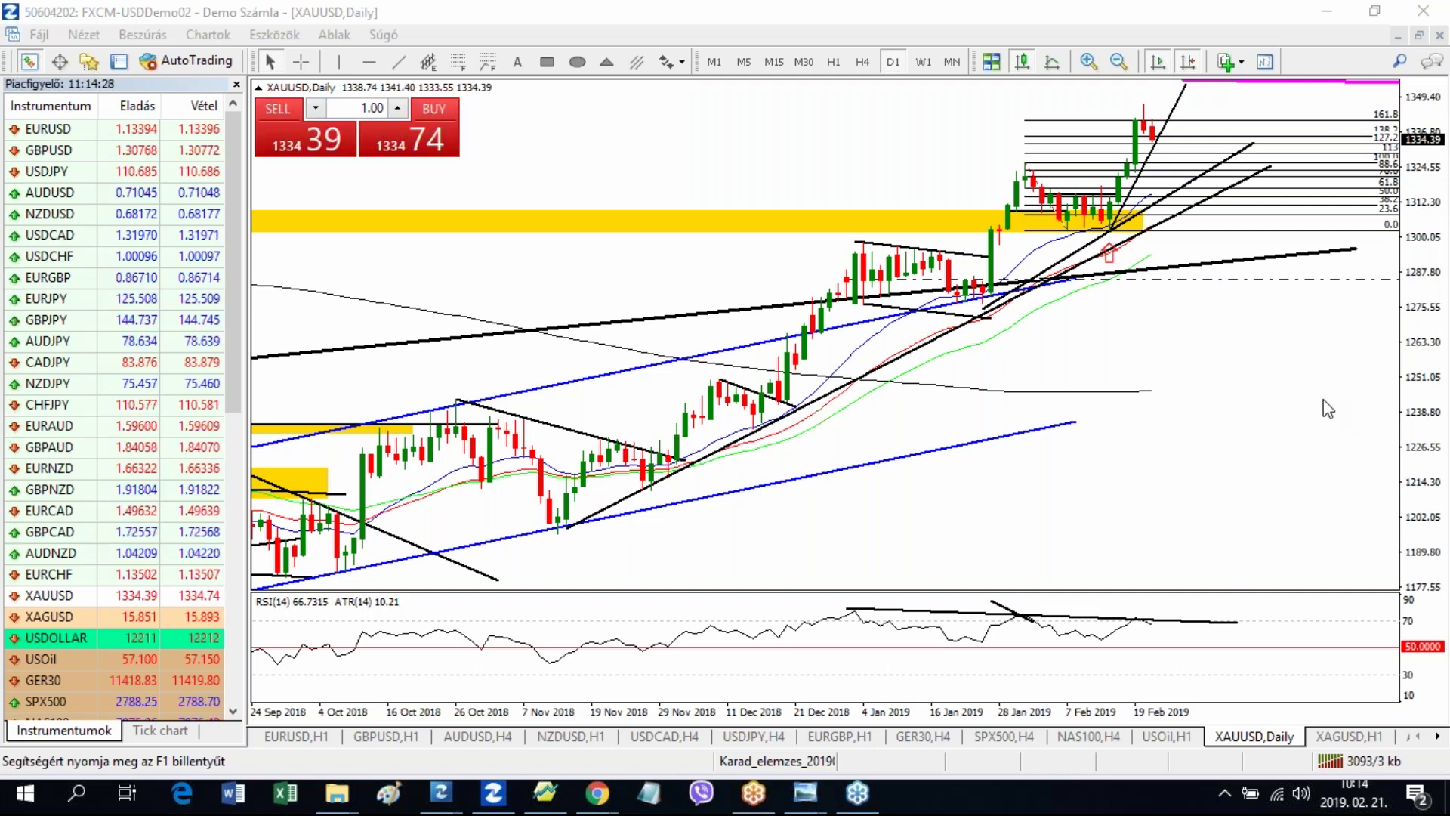
drag(1176, 592, 1186, 403)
double_click(1236, 485)
drag(1239, 486, 1247, 478)
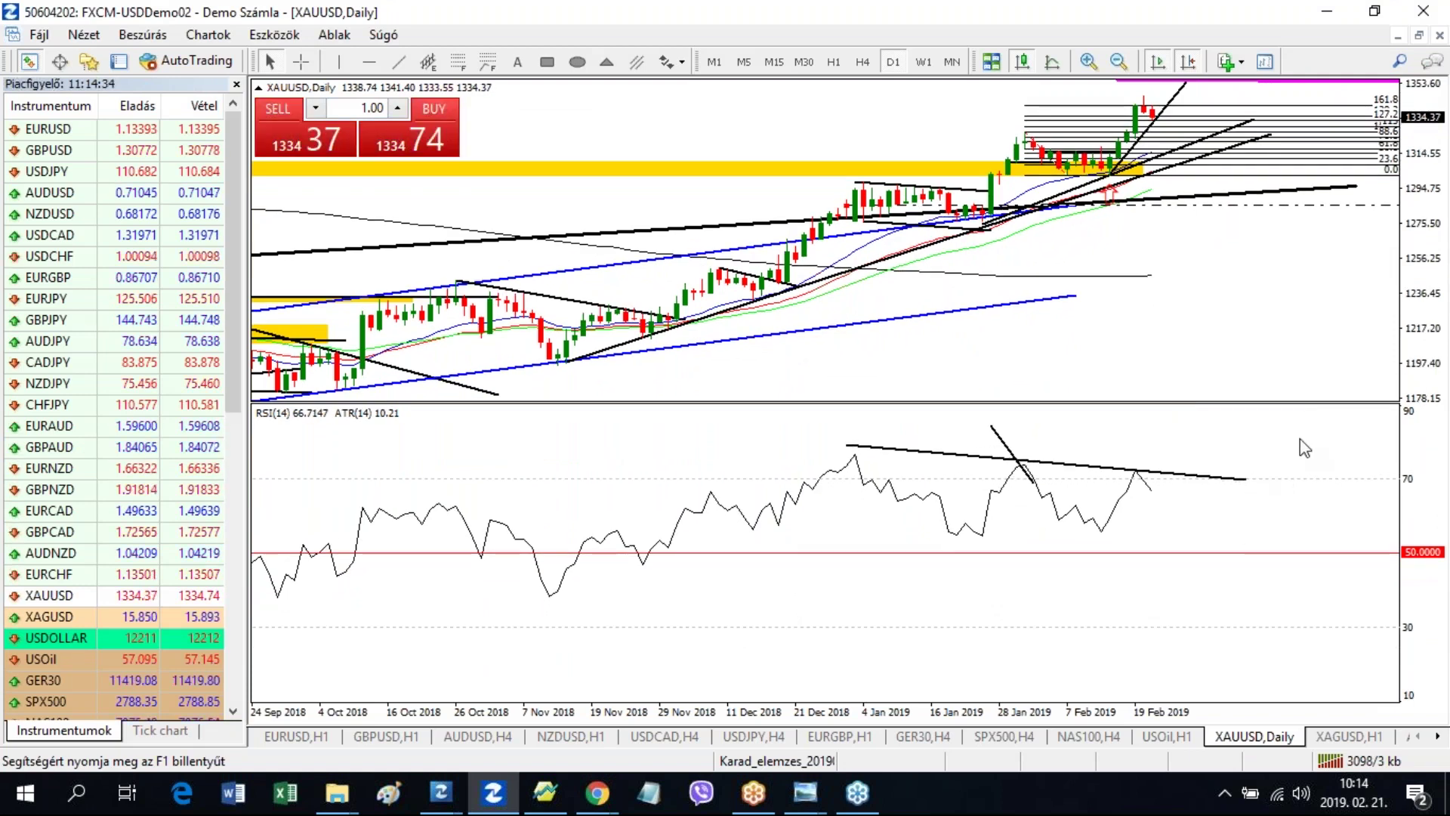
drag(1259, 404, 1249, 558)
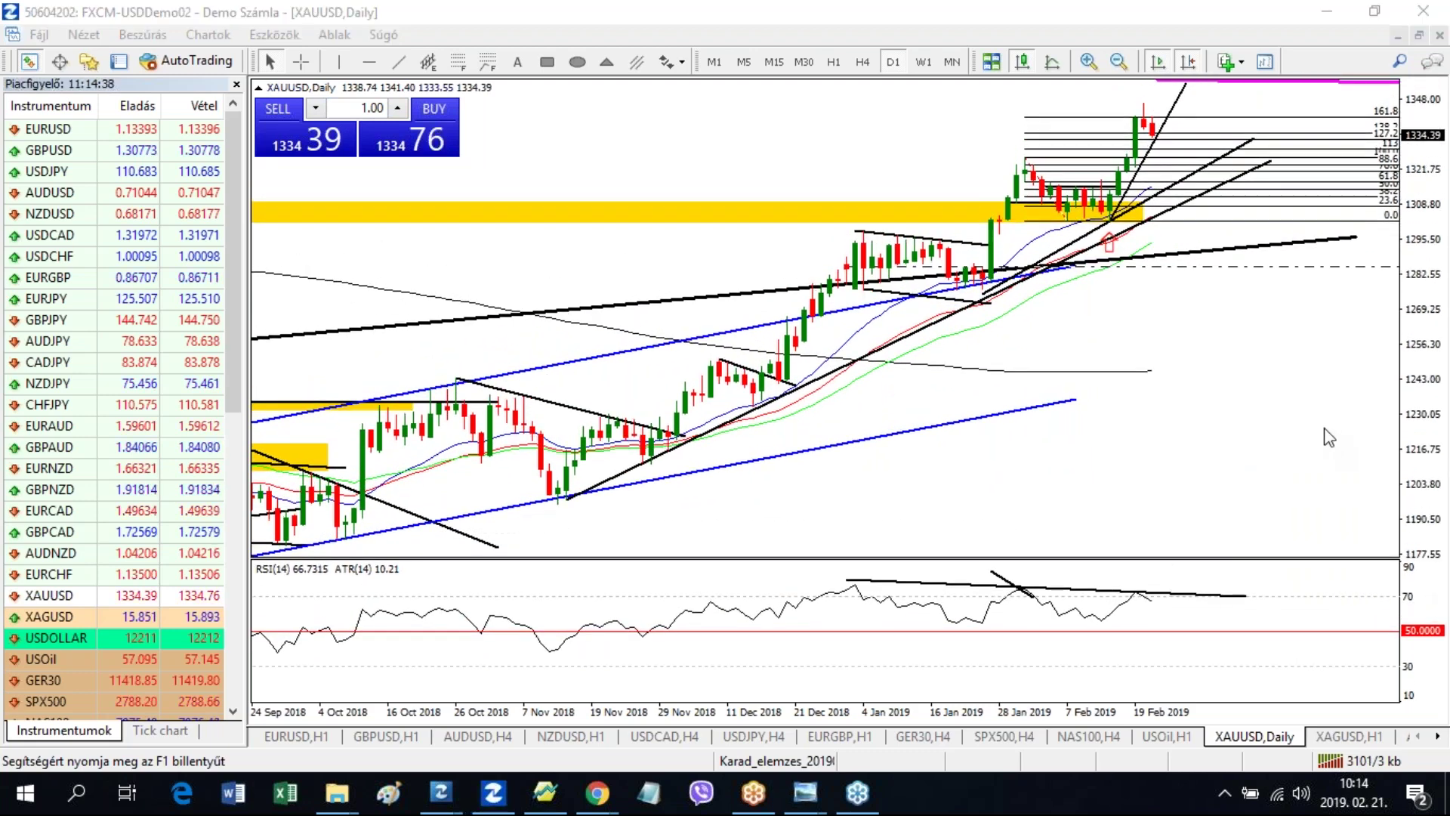
Step: Mark the latest XAUUSD daily peak with a blue down arrow and arc, and clear the ink
click(1144, 89)
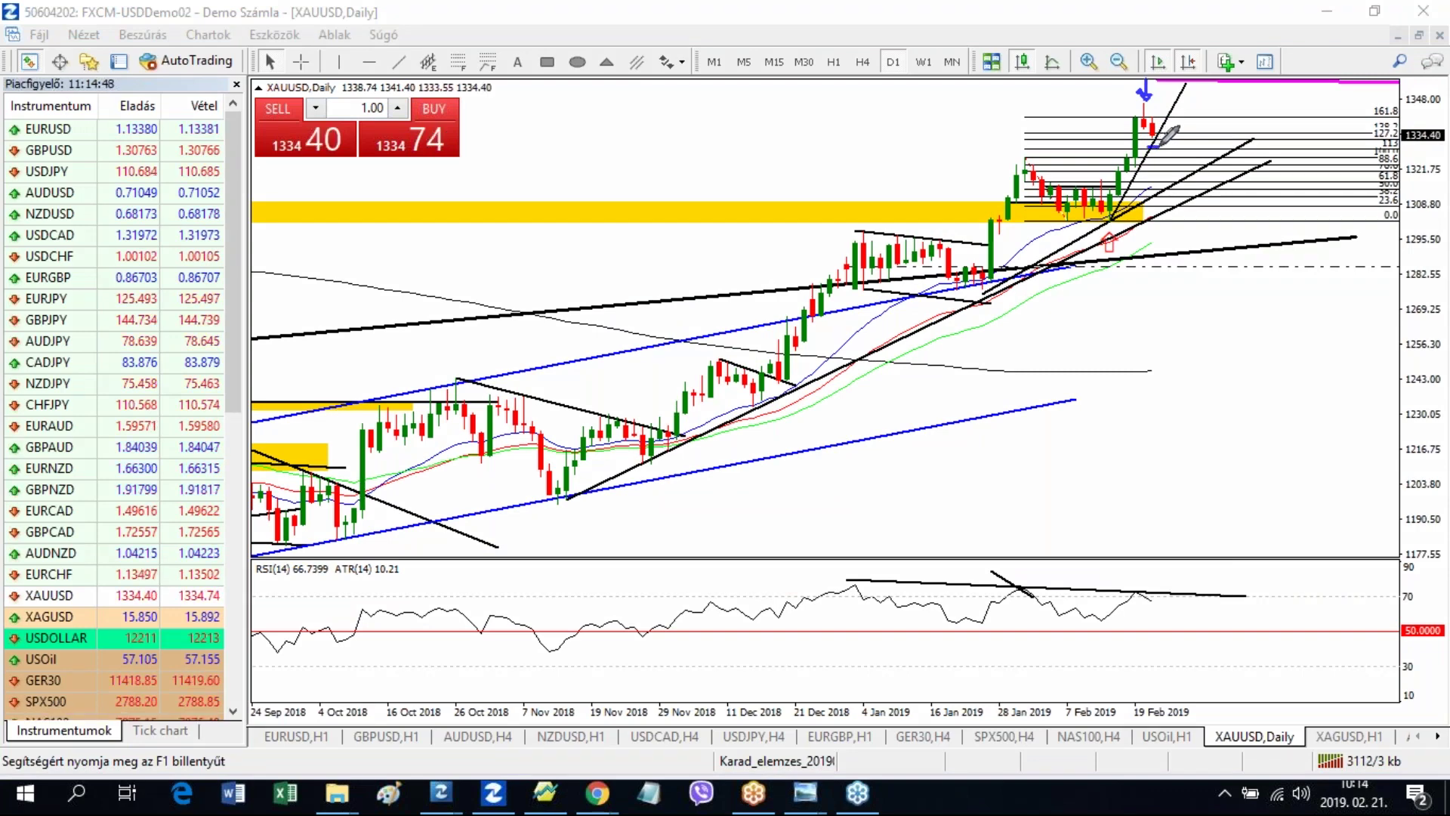
mouse_move(1111, 116)
mouse_down()
mouse_move(1150, 86)
mouse_move(1176, 111)
mouse_move(1152, 86)
mouse_move(1115, 104)
mouse_move(1173, 96)
mouse_up()
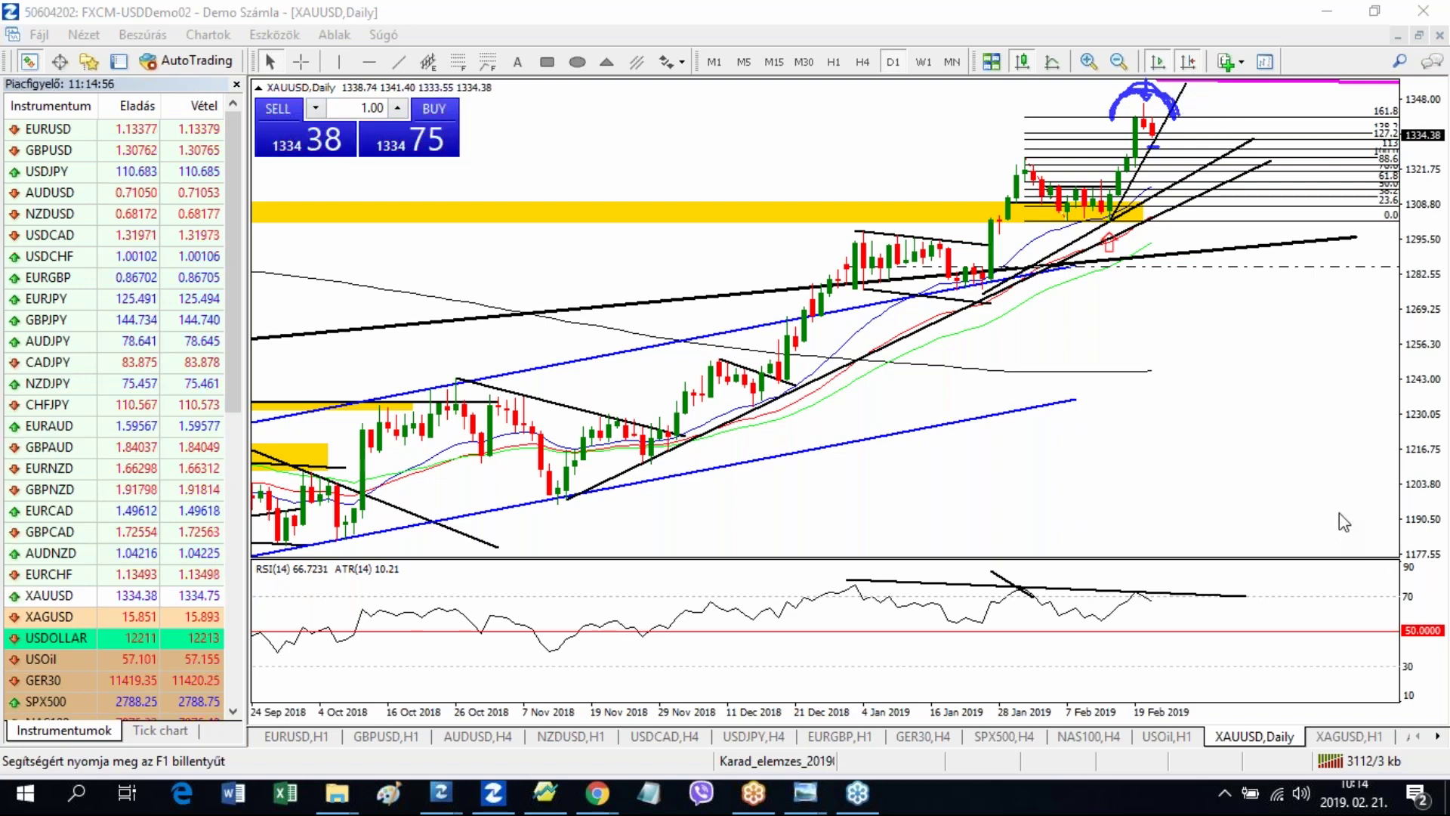
key(Escape)
Step: Switch XAUUSD to the weekly timeframe, hide the Market Watch and trade panels, and zoom out to show candles back to 2014
click(932, 62)
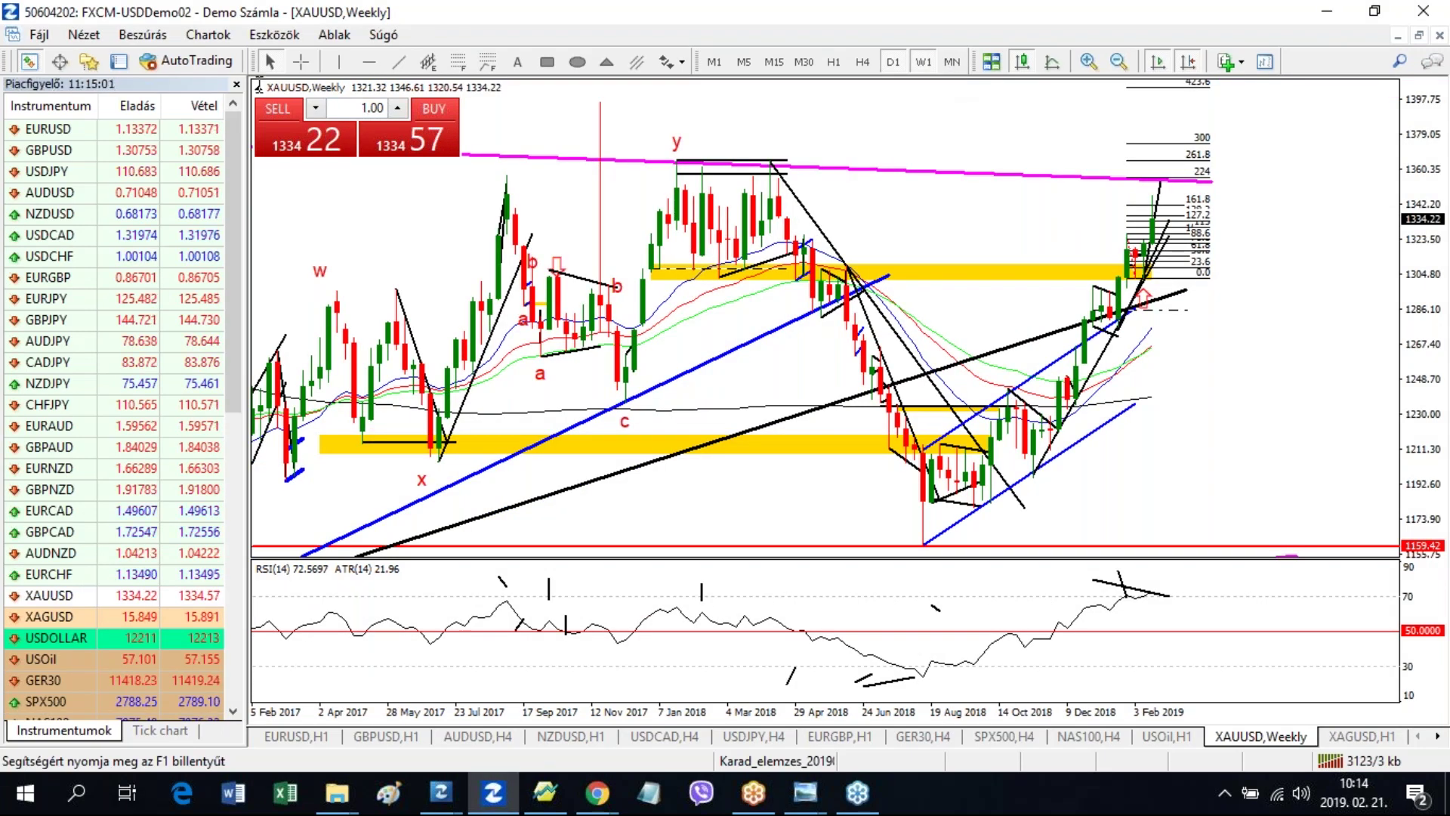
key(alt+t)
key(ctrl+m)
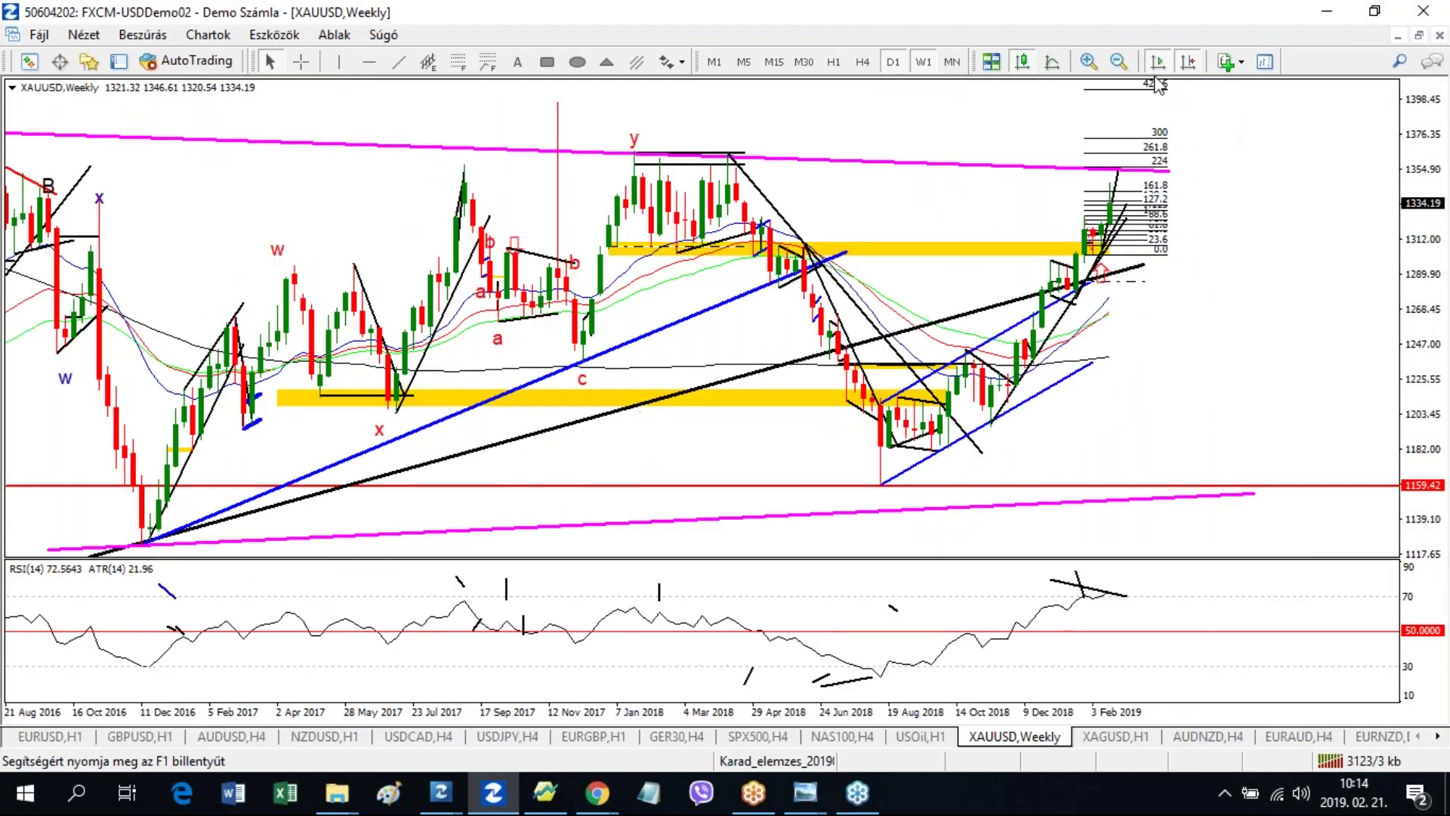
click(1118, 62)
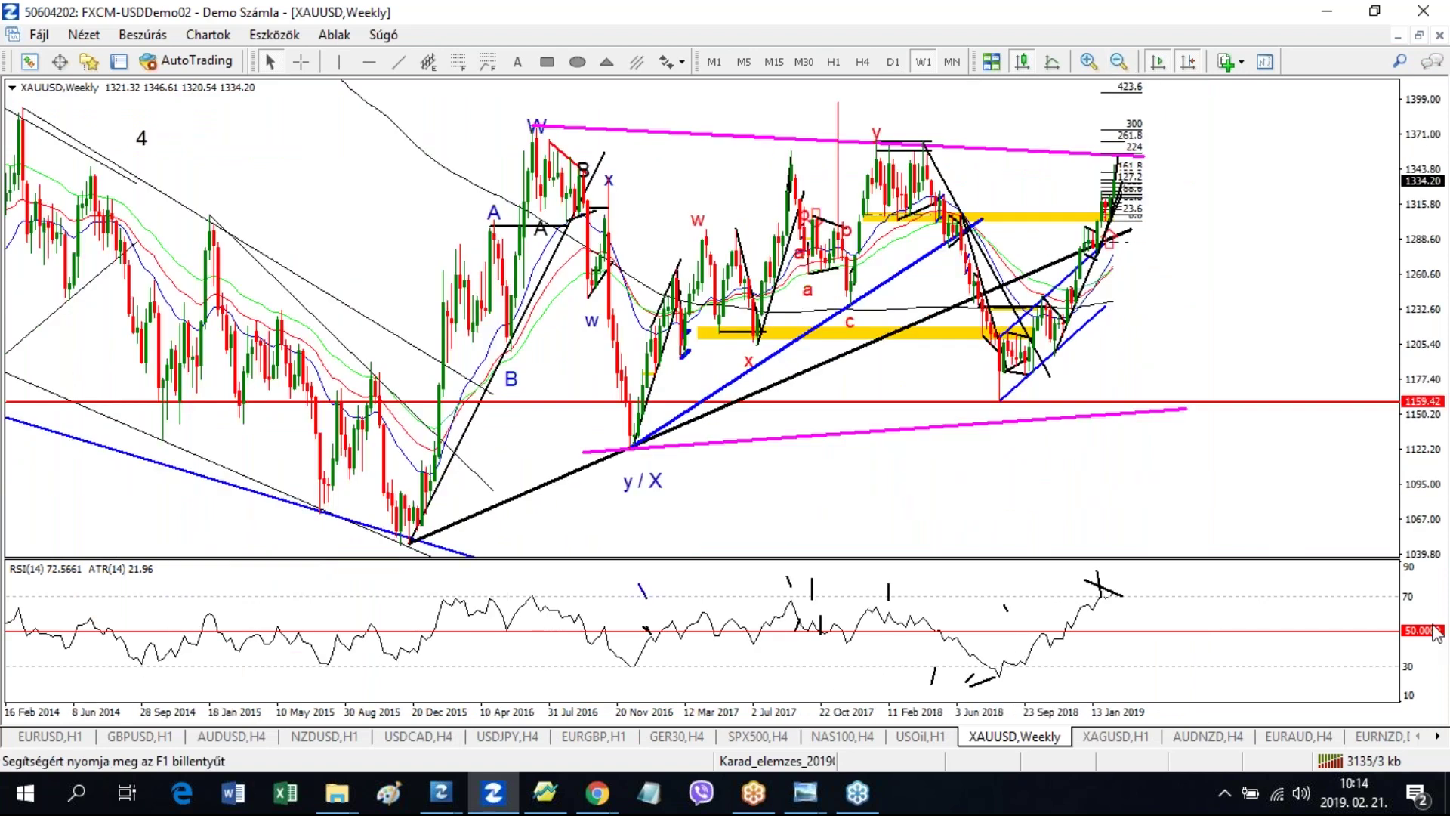
Step: With the blue pen, circle the 2016 peak, the 2018 highs and the latest high along the pink XAUUSD resistance line
click(1434, 572)
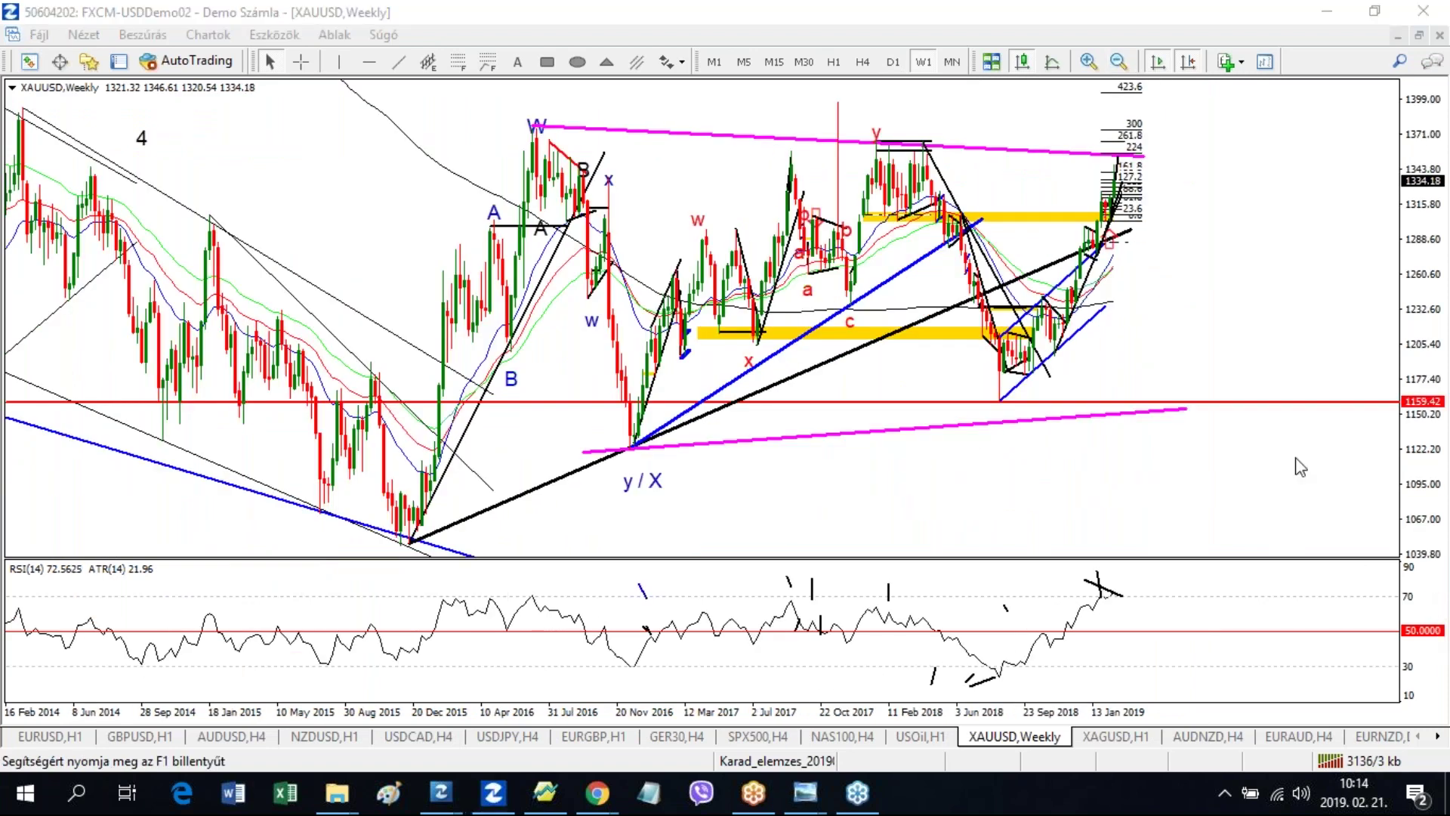
click(1298, 424)
drag(537, 119, 557, 120)
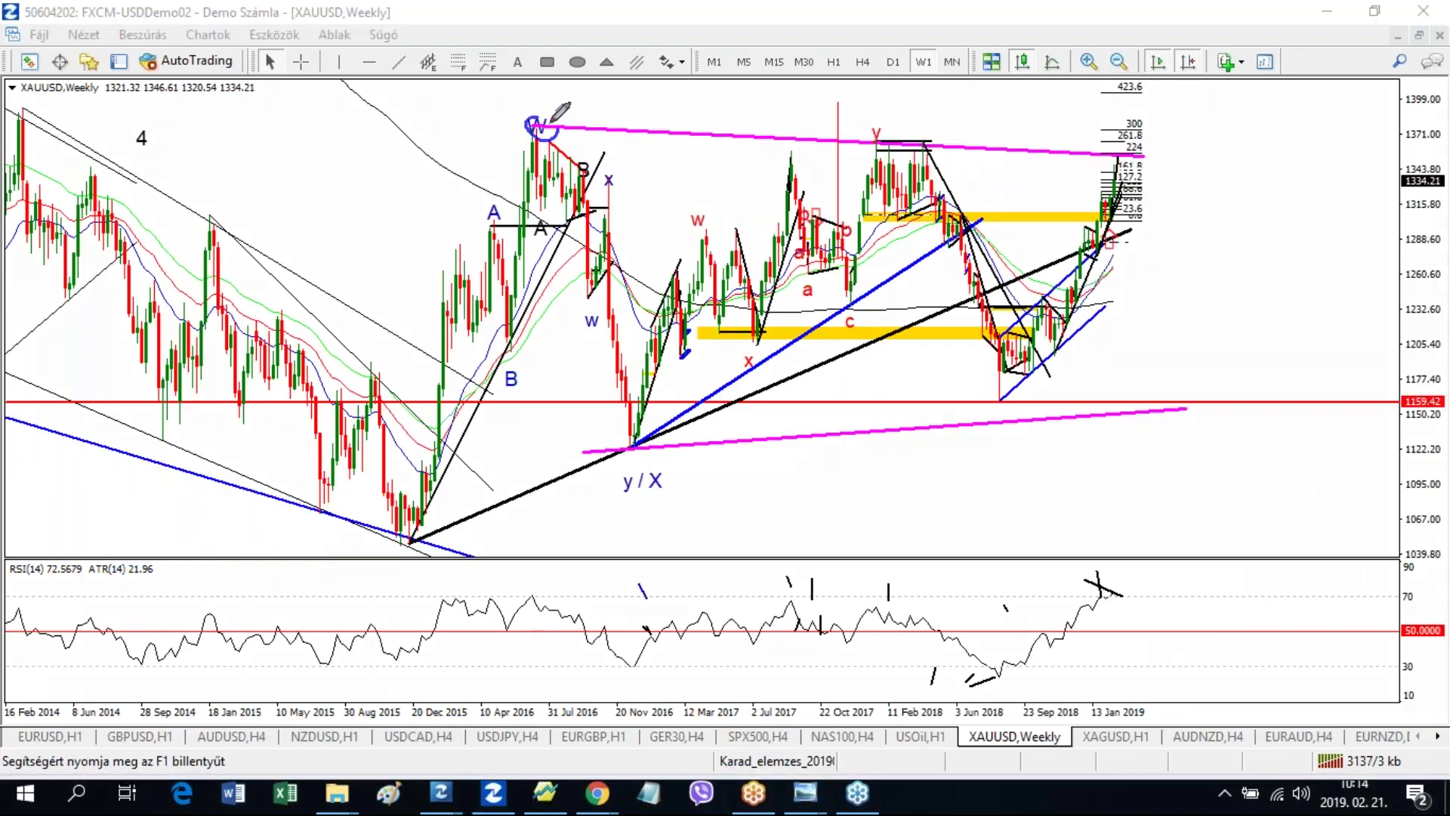
mouse_move(923, 128)
mouse_down()
mouse_move(868, 132)
mouse_move(933, 144)
mouse_move(896, 130)
mouse_up()
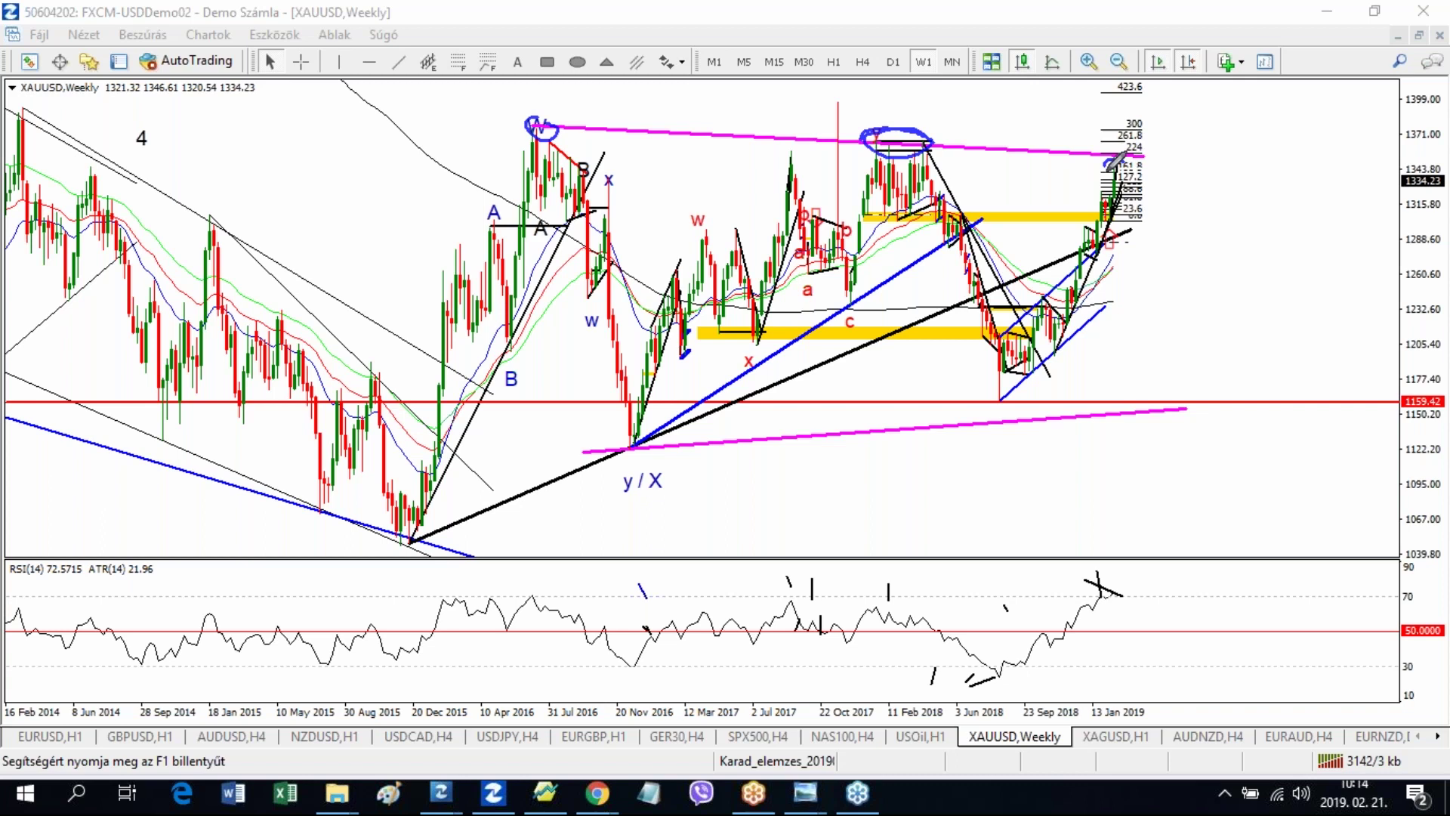
mouse_move(1122, 162)
mouse_down()
mouse_move(1137, 167)
mouse_move(1110, 155)
mouse_move(1121, 163)
mouse_up()
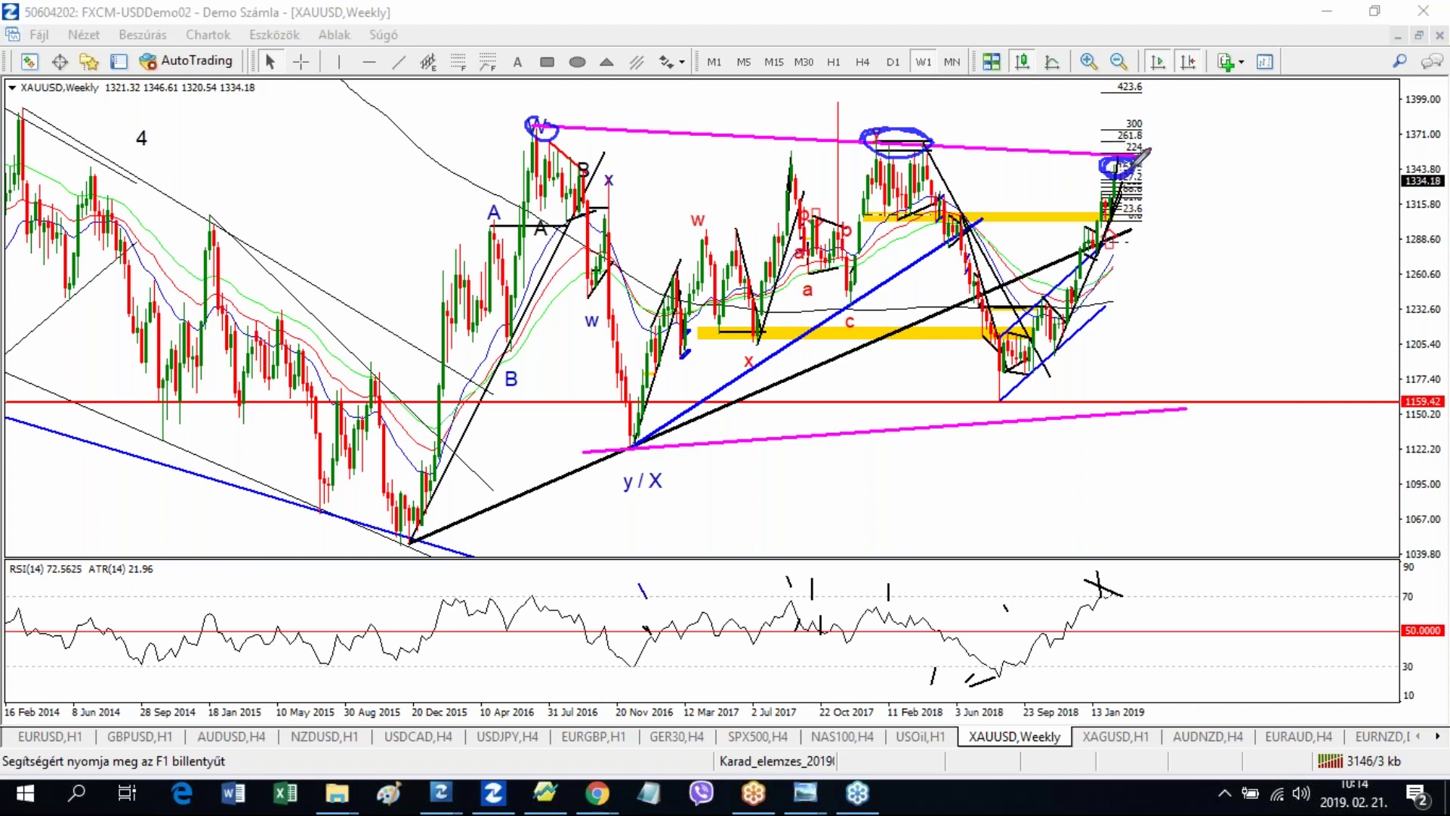
Step: Sketch a down arrow and zigzag decline from the latest weekly XAUUSD high, bounded by hand-drawn support and resistance lines
mouse_move(1122, 113)
mouse_down()
mouse_move(1123, 148)
mouse_move(1130, 136)
mouse_up()
mouse_move(1127, 164)
mouse_down()
mouse_move(1159, 204)
mouse_move(1162, 254)
mouse_move(1183, 251)
mouse_move(1170, 252)
mouse_move(1205, 278)
mouse_move(1233, 361)
mouse_up()
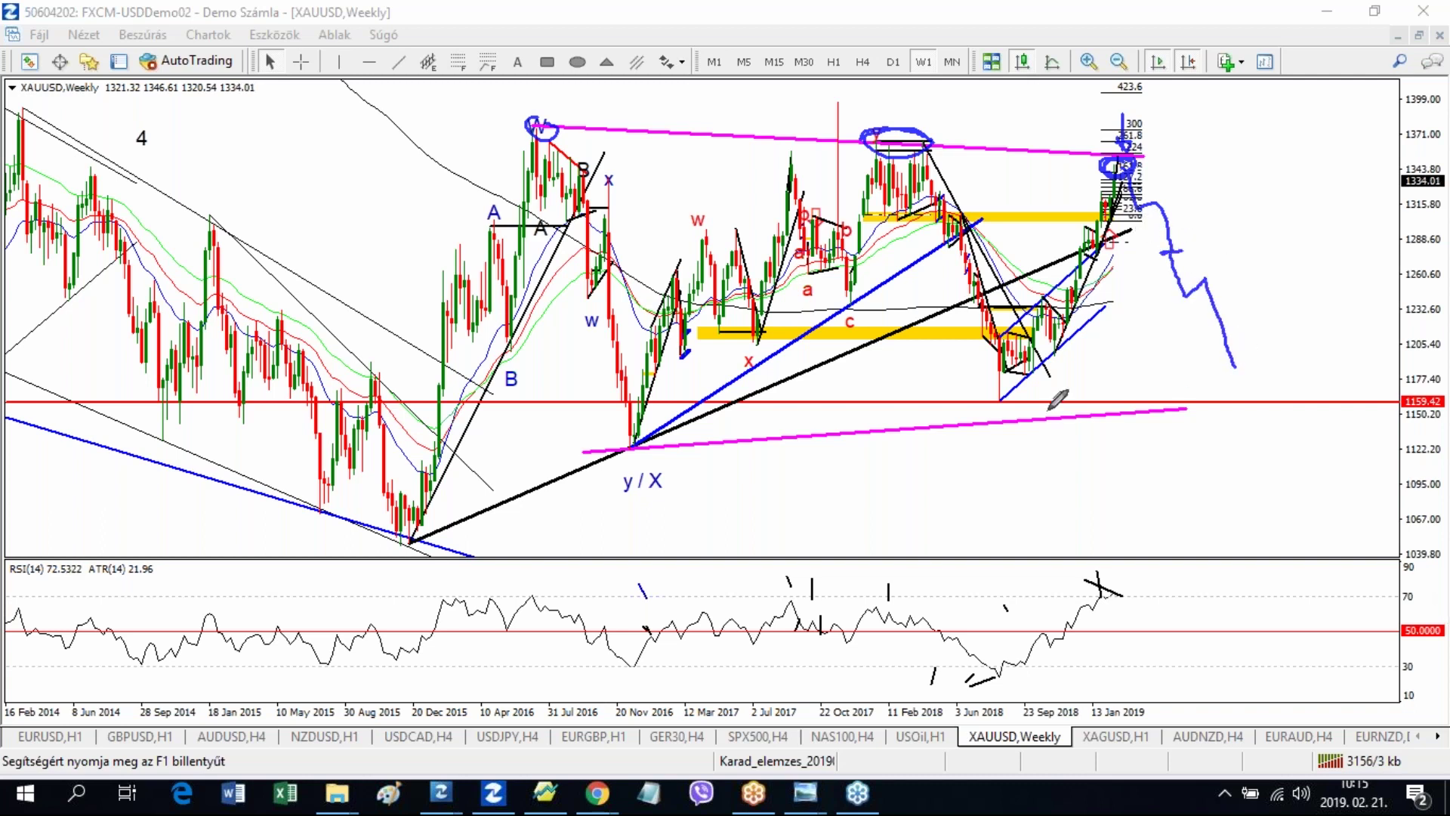
drag(633, 447, 1304, 362)
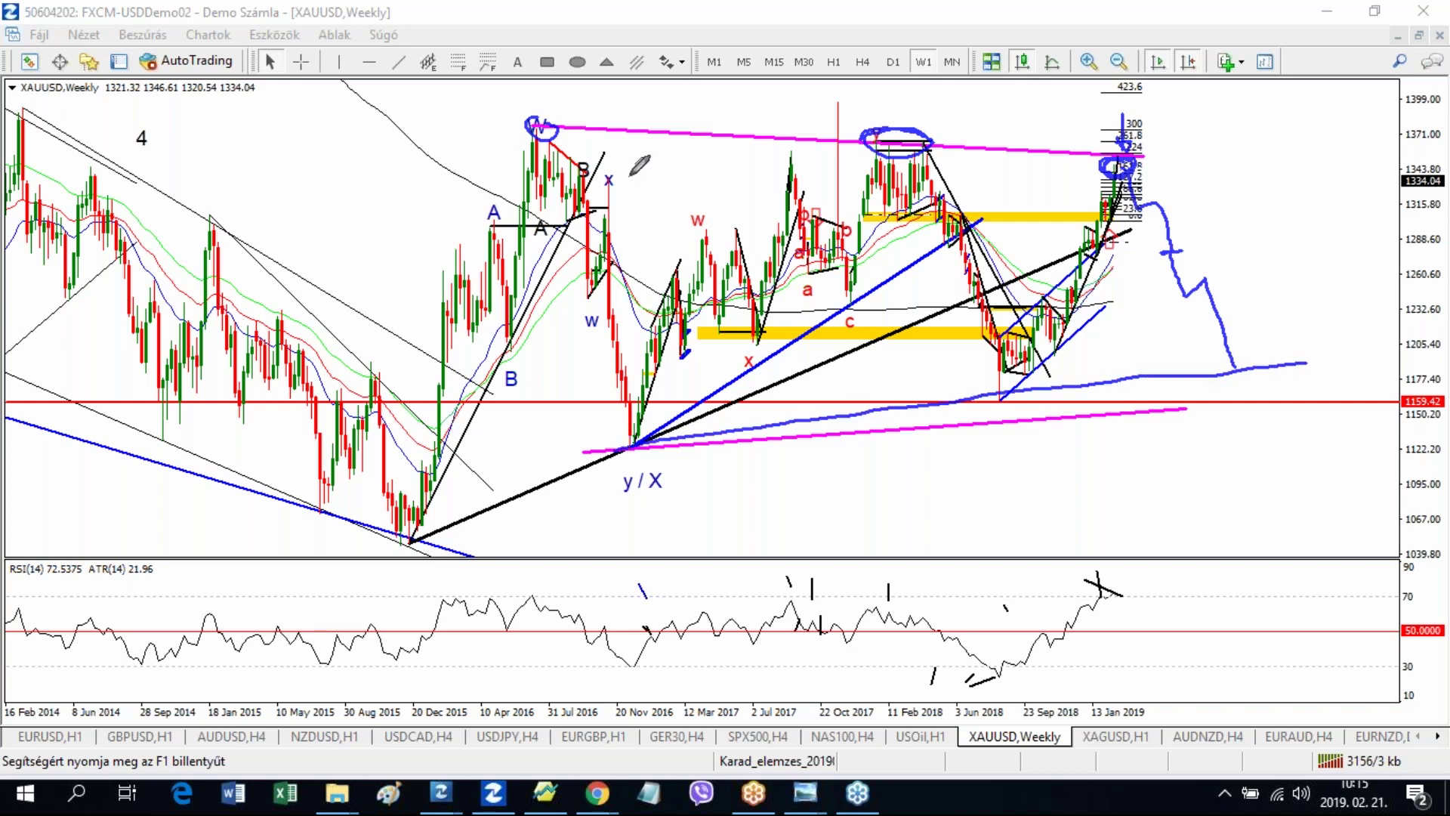
drag(545, 129, 1299, 157)
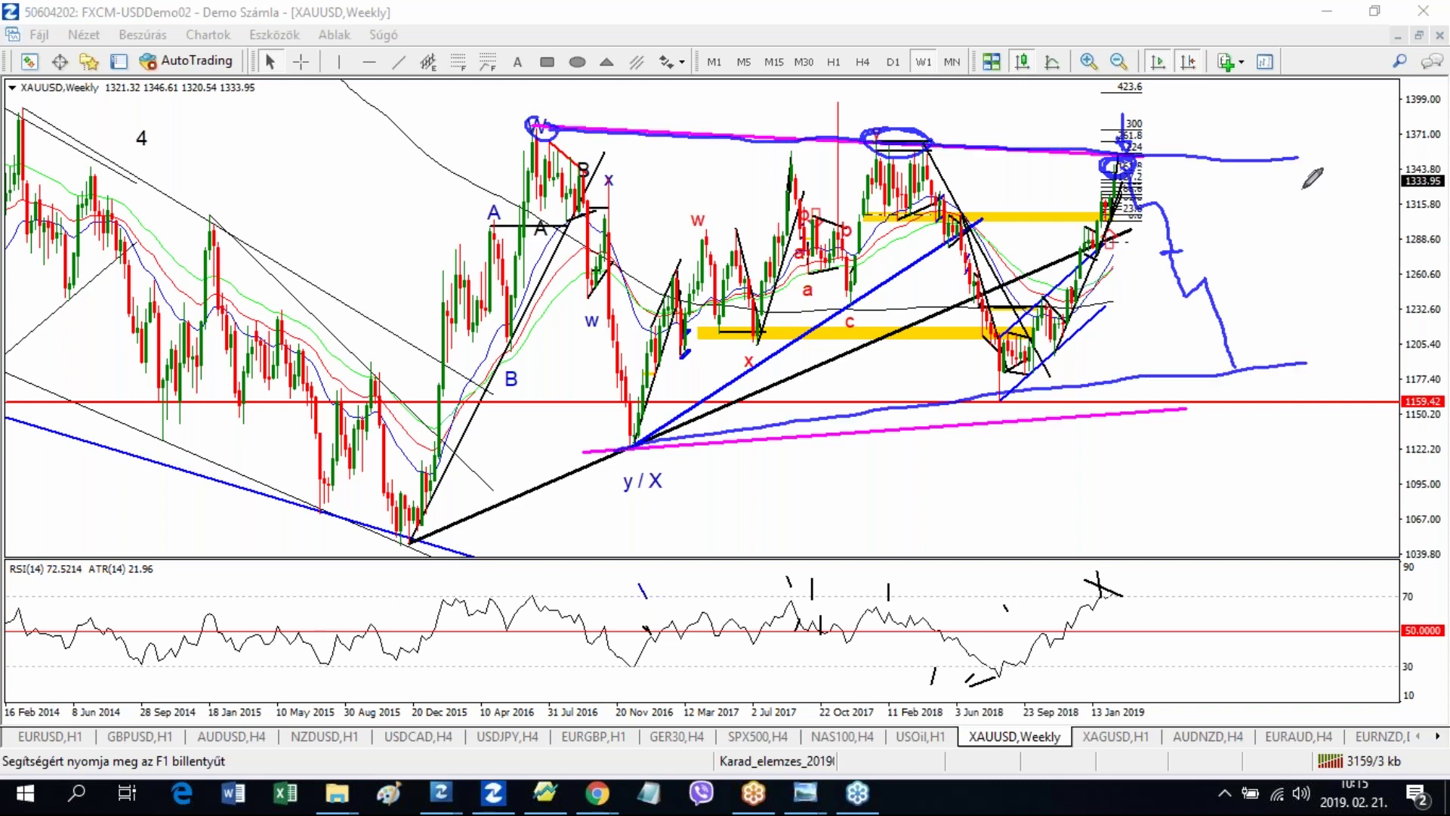
Step: Clear the ink, sketch an alternative weekly XAUUSD path dipping and rising above the pink resistance line, and erase it
click(1430, 565)
mouse_move(1125, 165)
mouse_down()
mouse_move(1159, 215)
mouse_move(1208, 82)
mouse_move(1169, 98)
mouse_up()
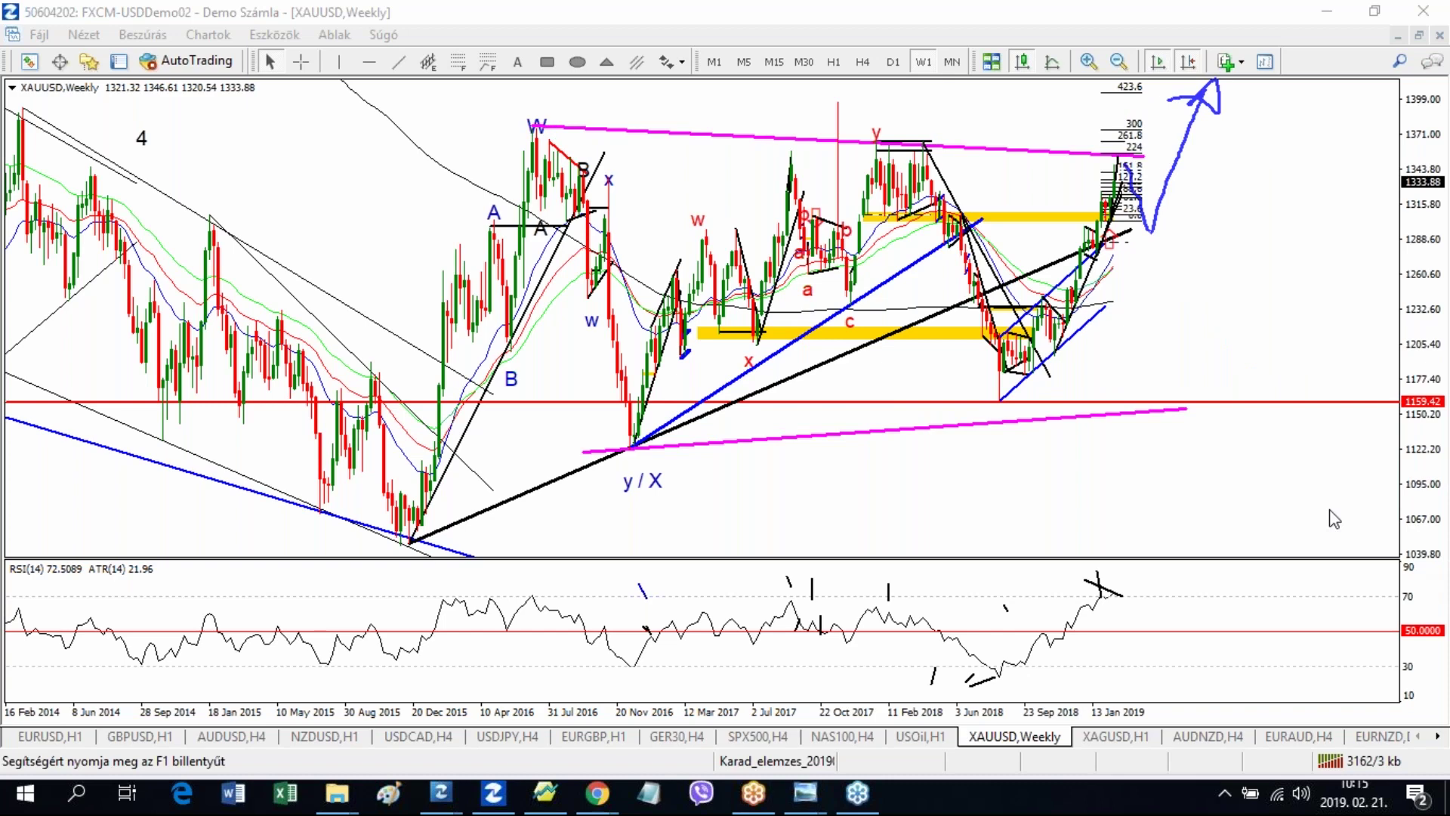
key(e)
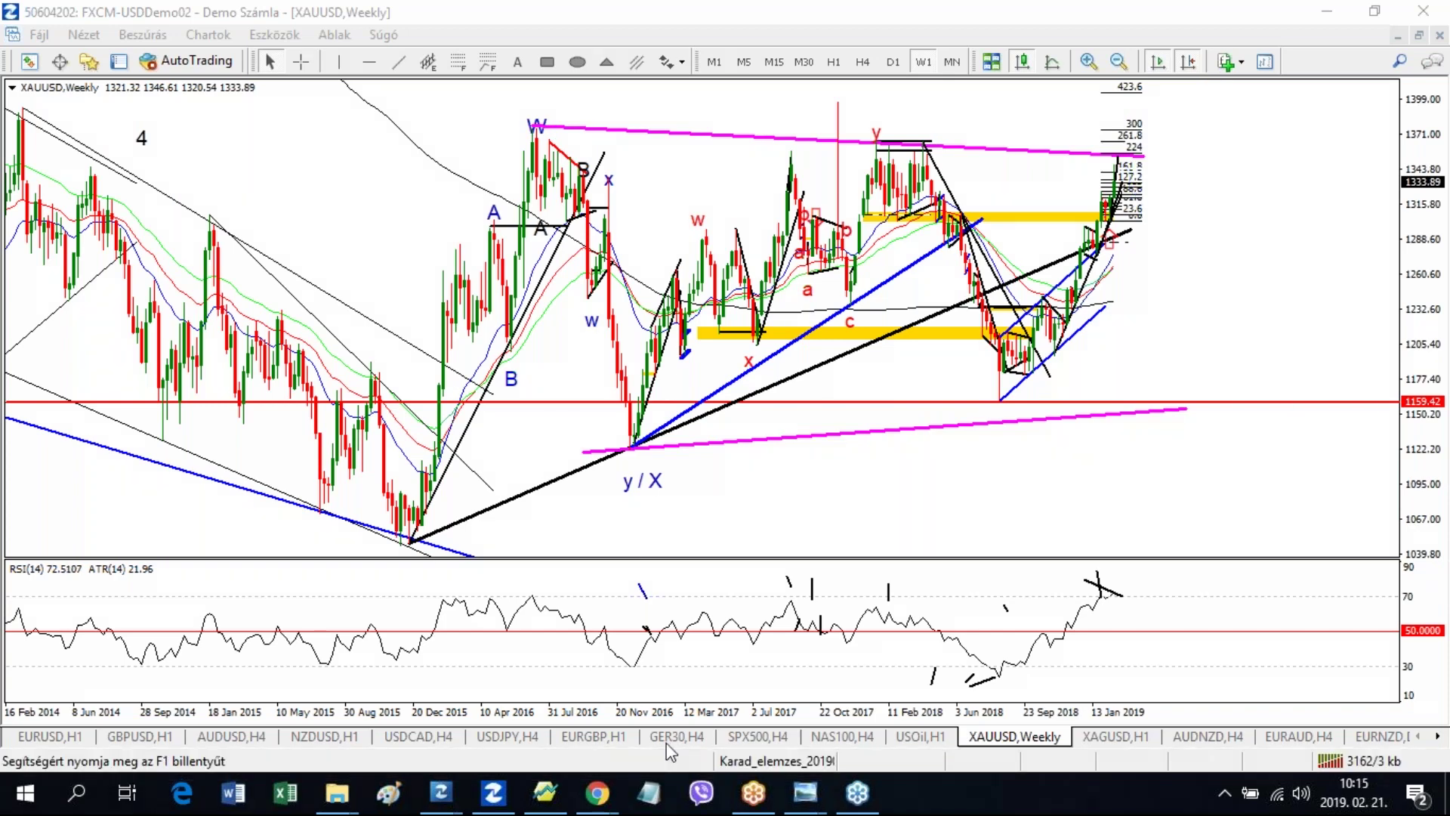
Step: Switch to the Daily Sentiment Index table in Chrome and mark the Gold row in blue, underlining 90, circling 85 and adding exclamation marks
mouse_move(596, 793)
click(334, 708)
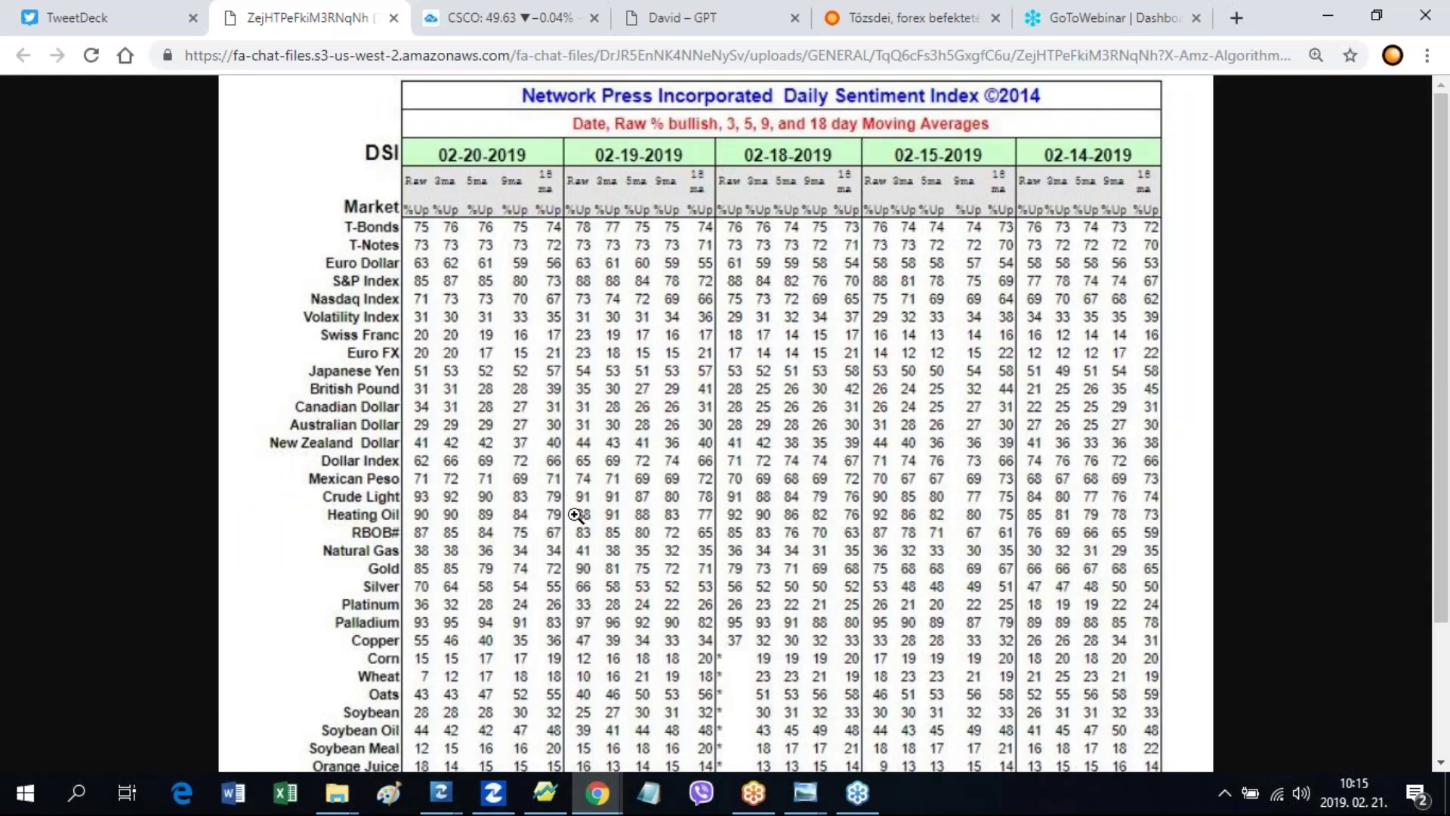
click(1430, 574)
drag(296, 565, 432, 579)
click(572, 578)
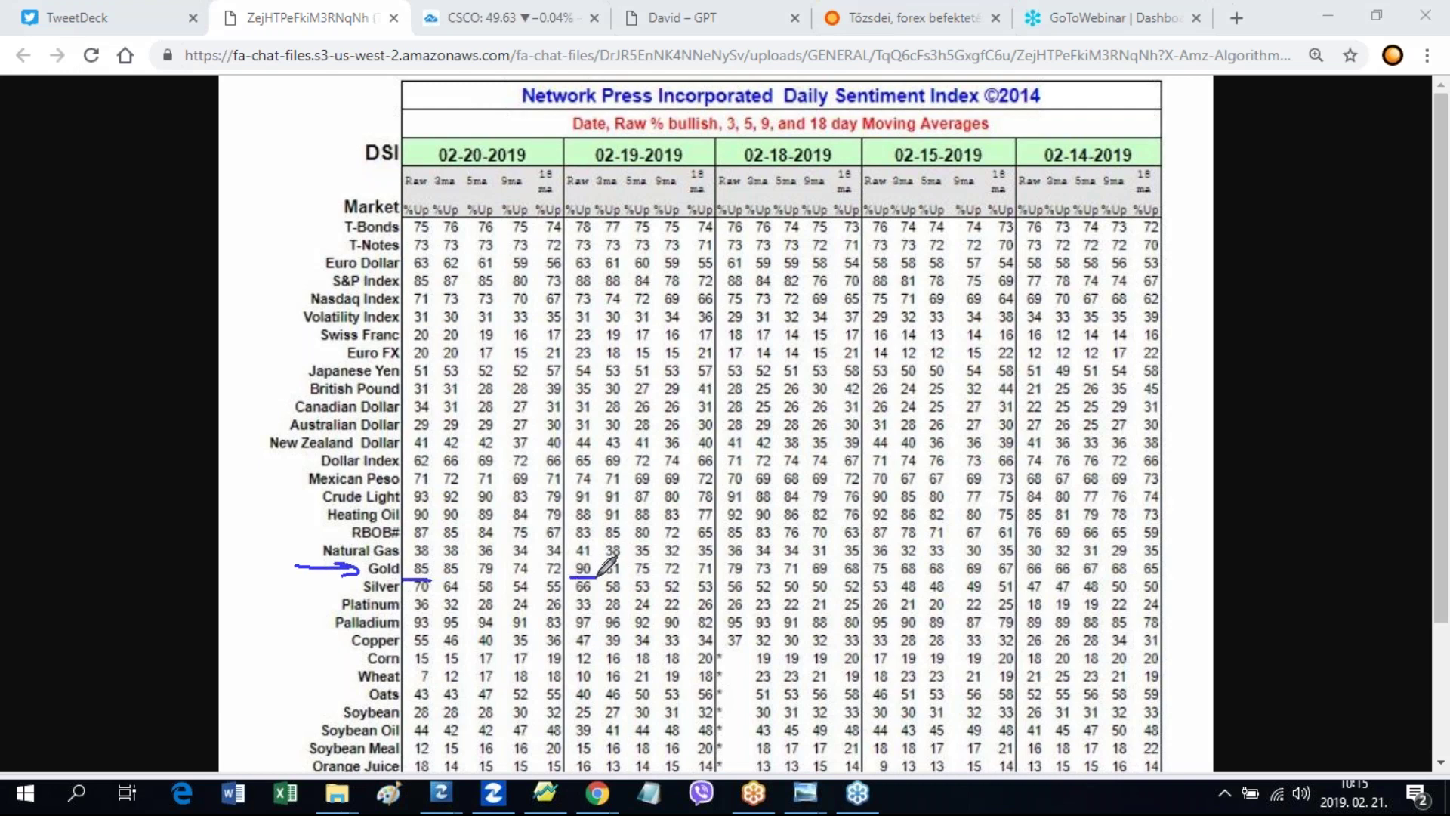
drag(571, 578, 597, 578)
mouse_move(432, 559)
mouse_down()
mouse_move(408, 565)
mouse_move(429, 578)
mouse_up()
mouse_move(254, 545)
mouse_down()
mouse_move(248, 578)
mouse_move(260, 579)
mouse_up()
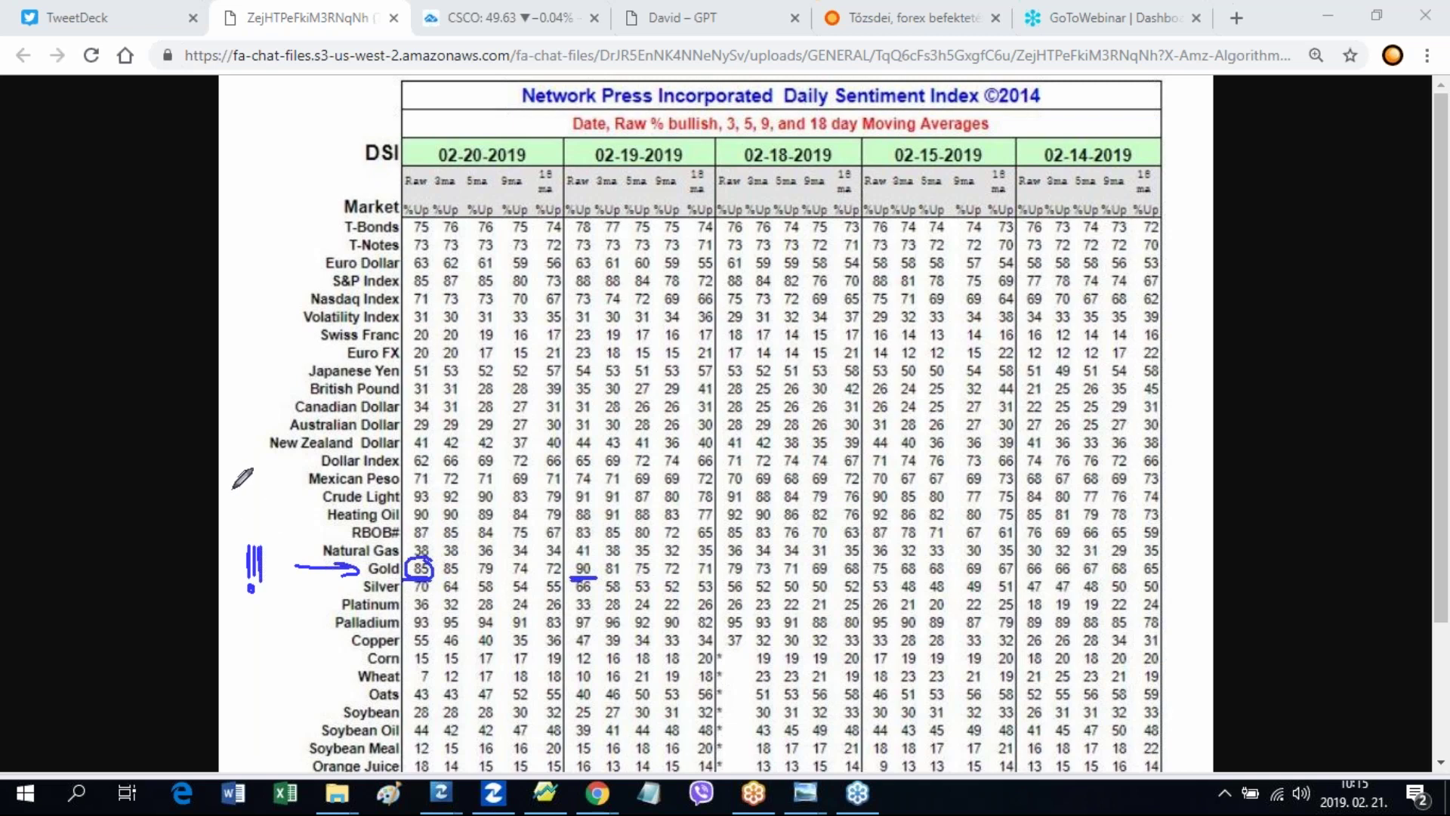
Step: Mark the Palladium row with an arrow, underline its raw readings 93, 97, 95 and 95, and underline Heating Oil 90 and Crude Light 93
mouse_move(250, 624)
mouse_down()
mouse_move(294, 622)
mouse_move(285, 630)
mouse_up()
drag(407, 626, 446, 626)
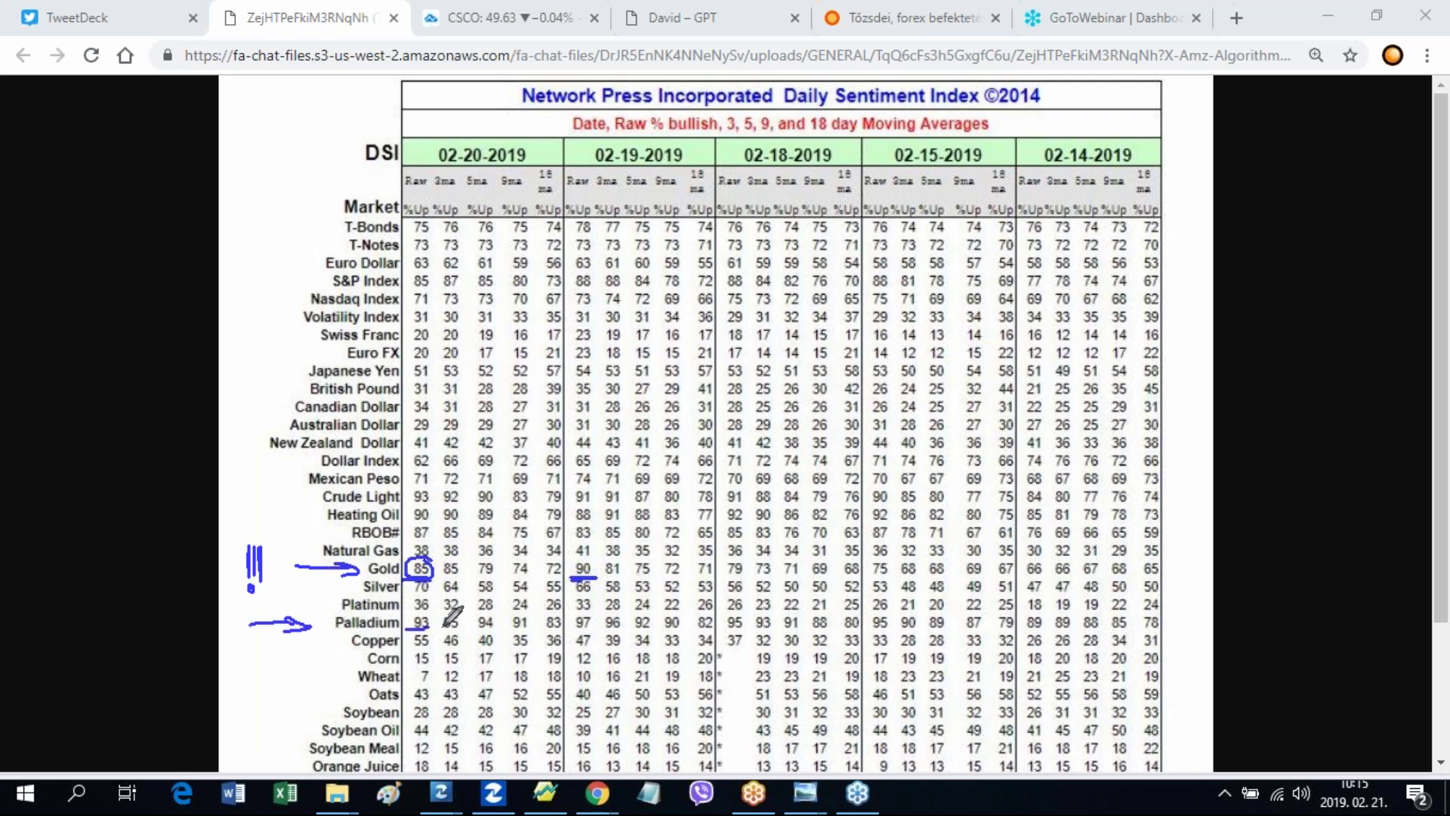
drag(577, 629, 603, 626)
drag(727, 628, 749, 627)
drag(872, 629, 894, 627)
drag(319, 524, 432, 522)
drag(303, 502, 437, 502)
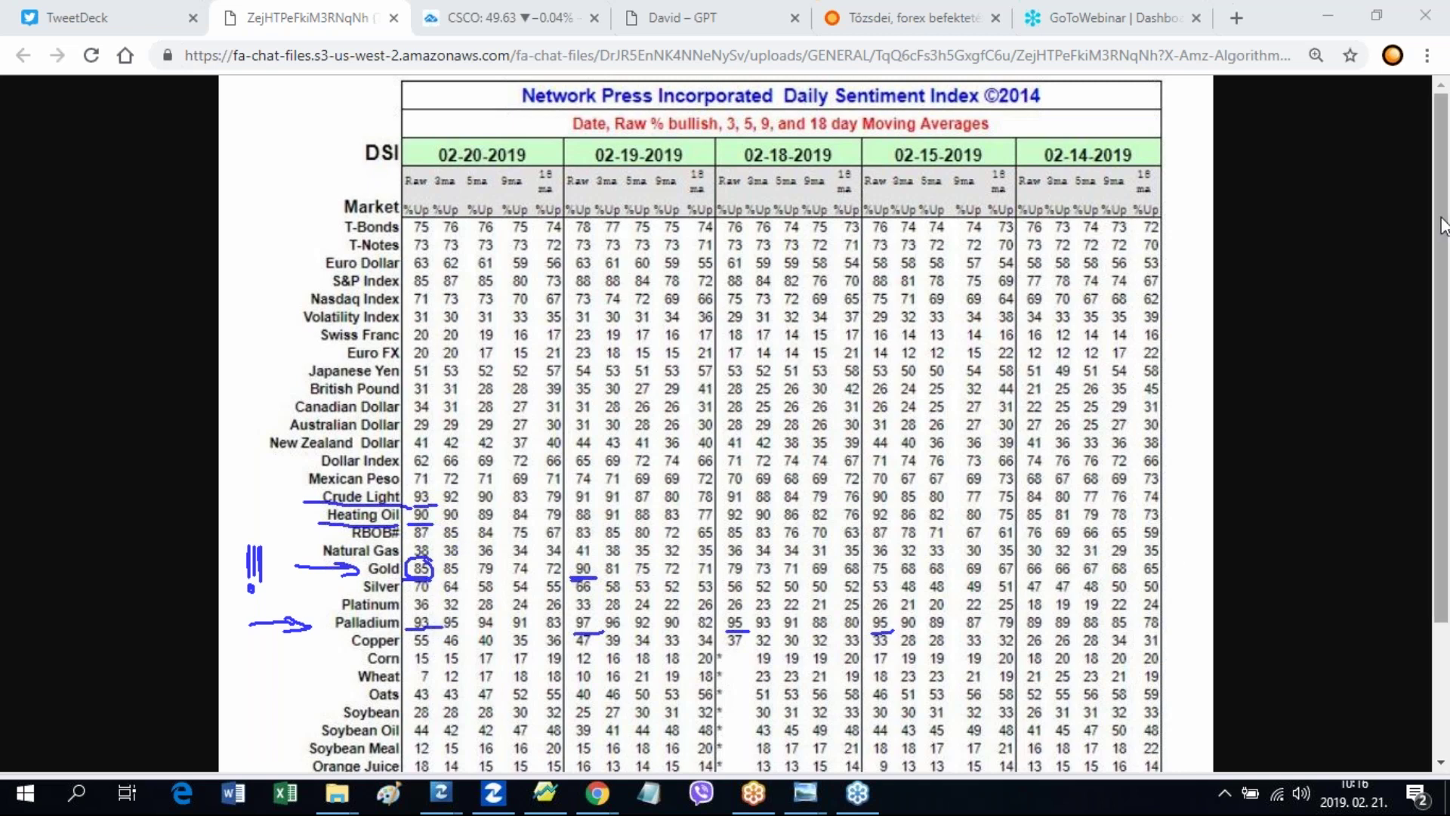
Step: Clear the ink, mark Coffee and Wheat in the lower part of the sentiment table, and erase those marks
drag(1443, 243, 1438, 514)
click(1335, 522)
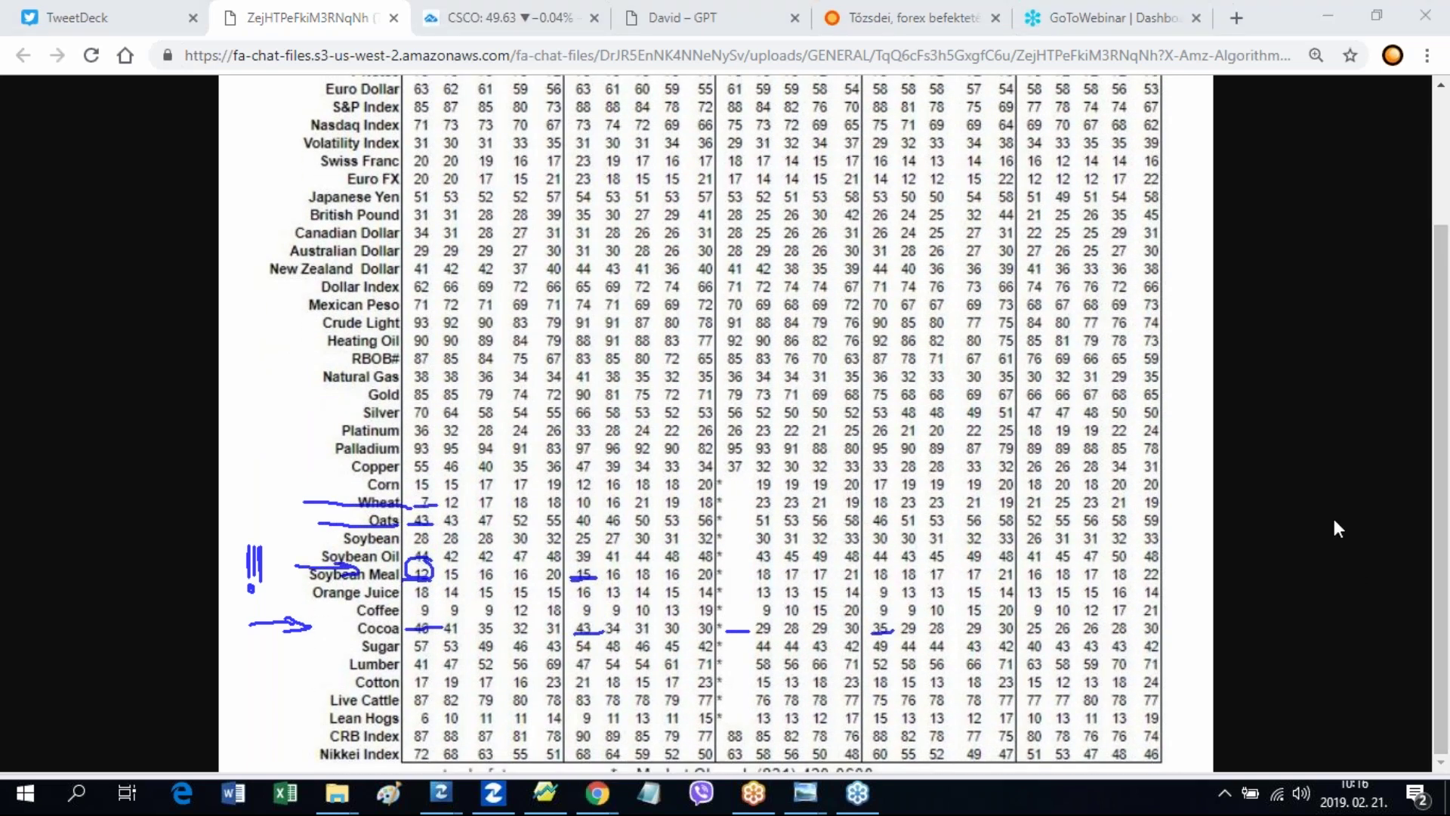
click(1438, 568)
click(1295, 424)
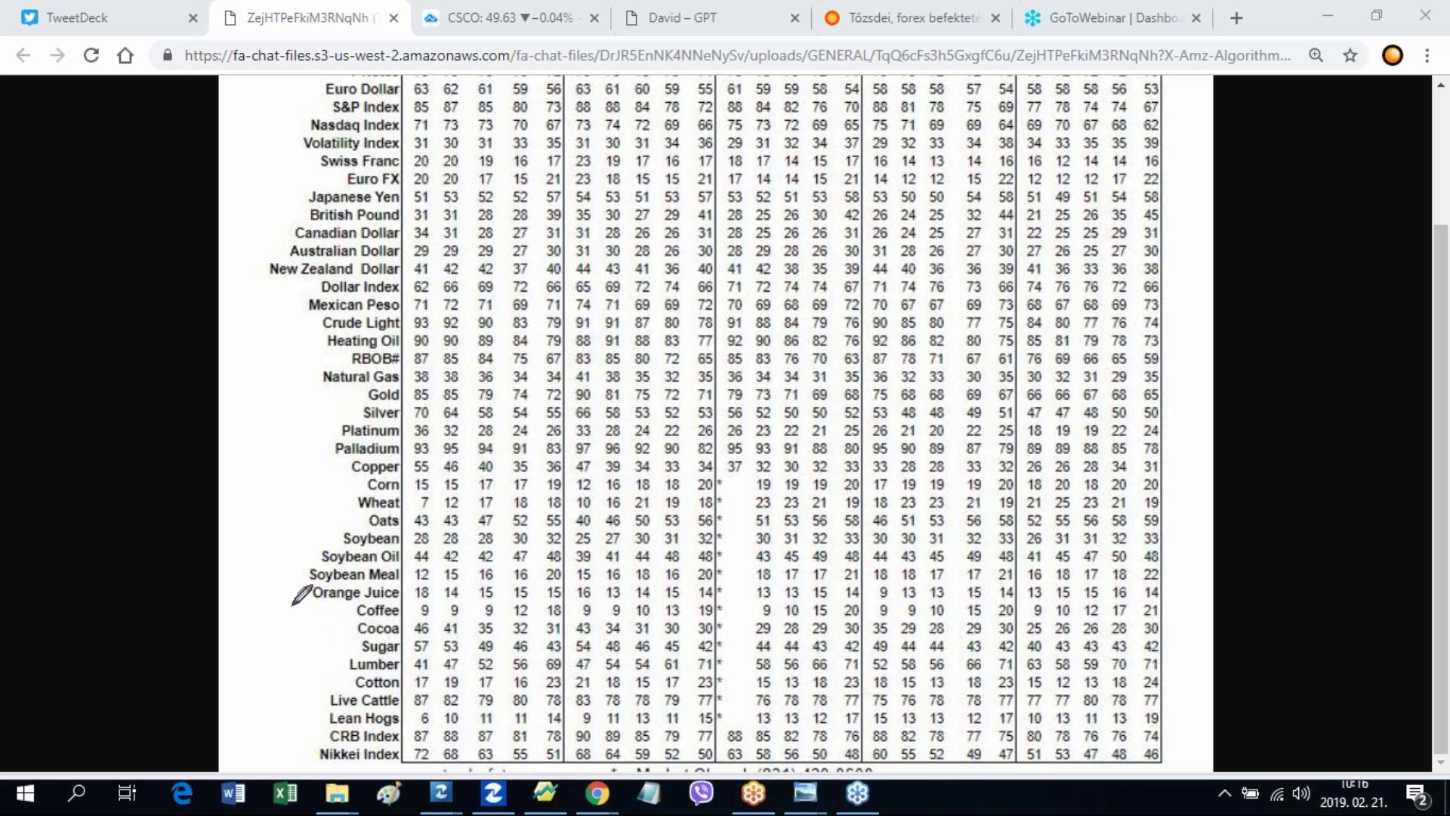
drag(310, 613, 338, 614)
drag(318, 502, 348, 511)
click(1348, 516)
scroll(657, 498, up, 3)
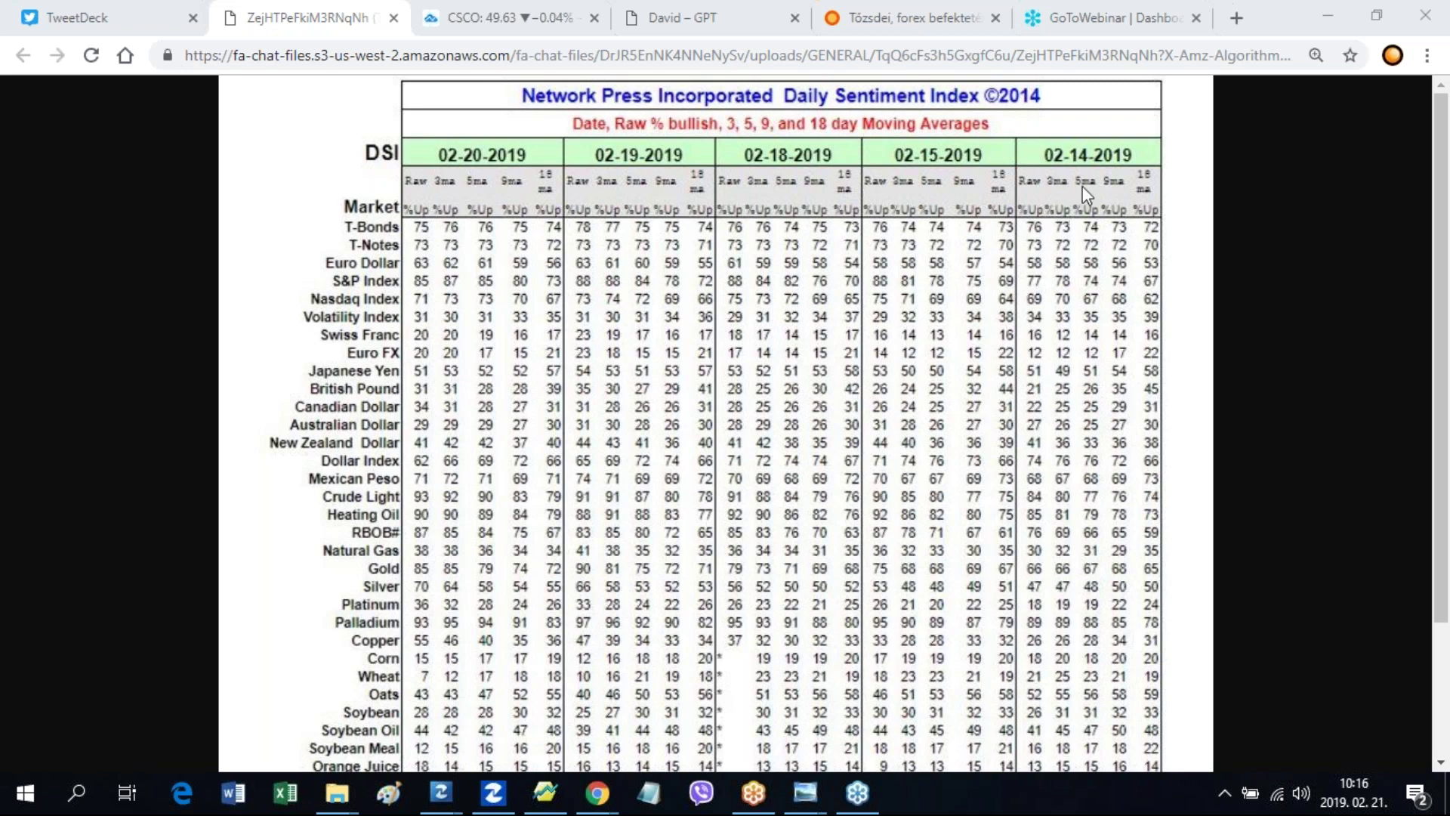
Step: Switch to MetaTrader's USOil H4 chart and draw a yellow rectangle zone from the early February high past the latest candles, just below the 100.0 level
click(511, 793)
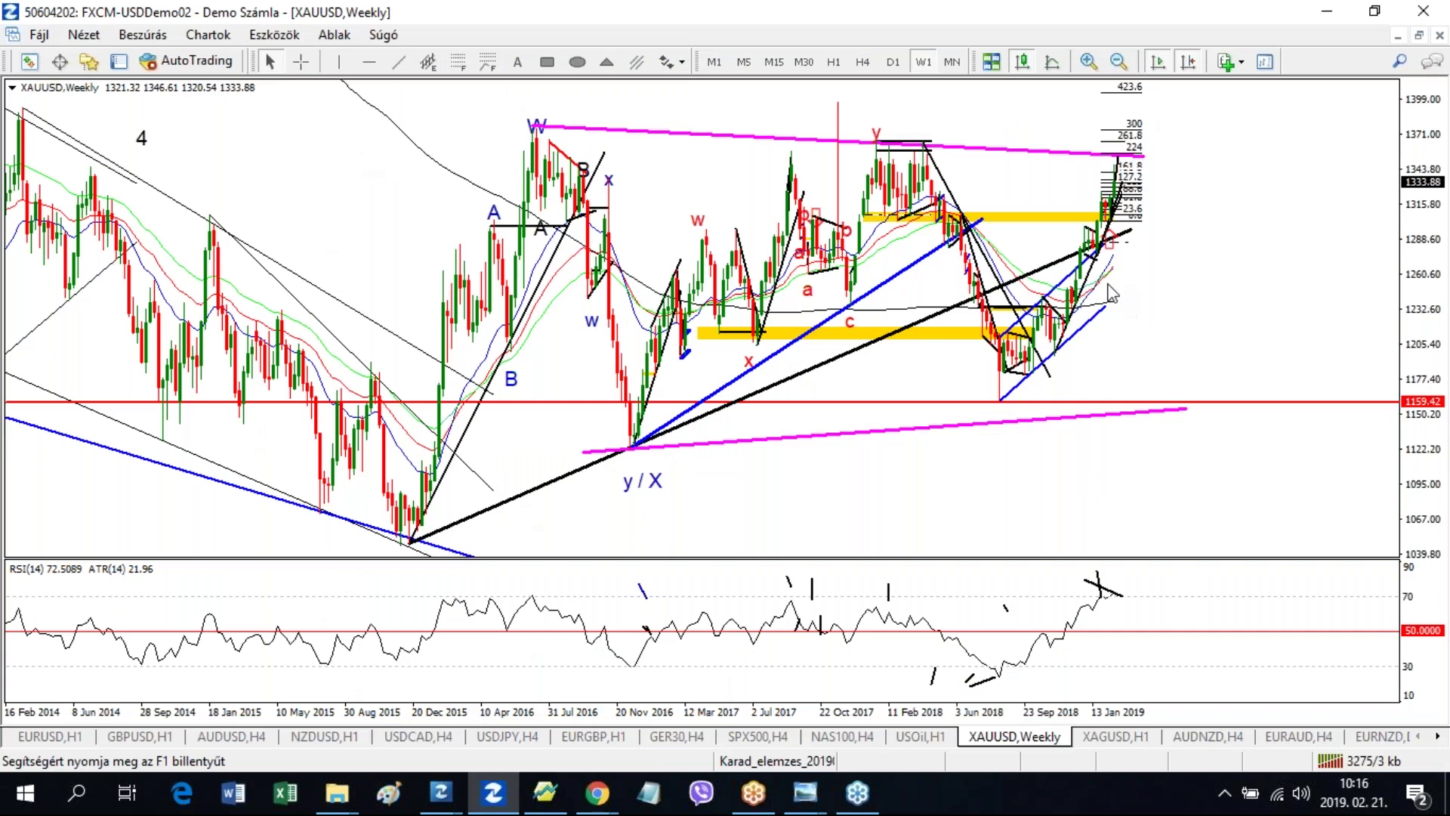
click(920, 737)
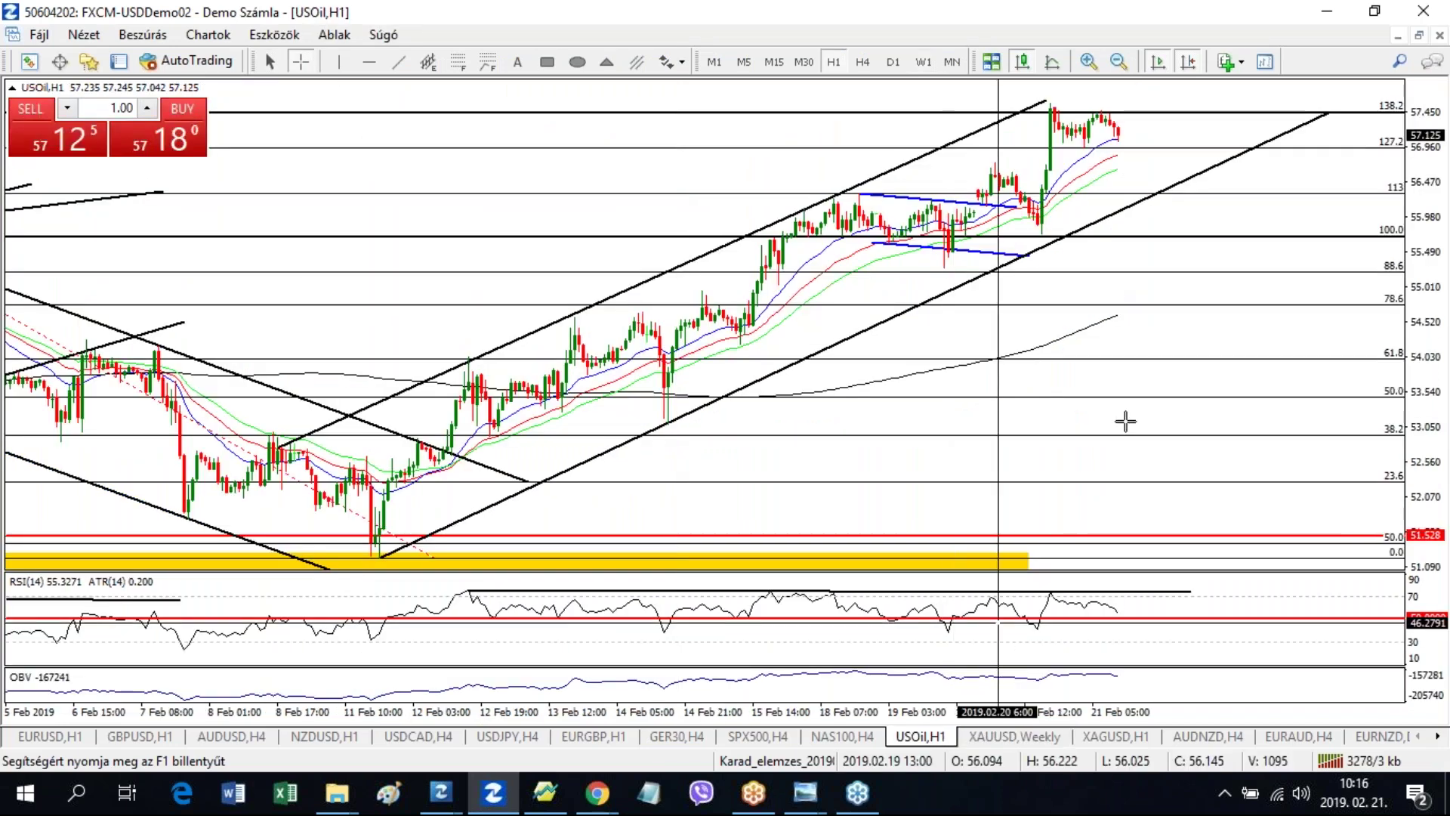
click(863, 61)
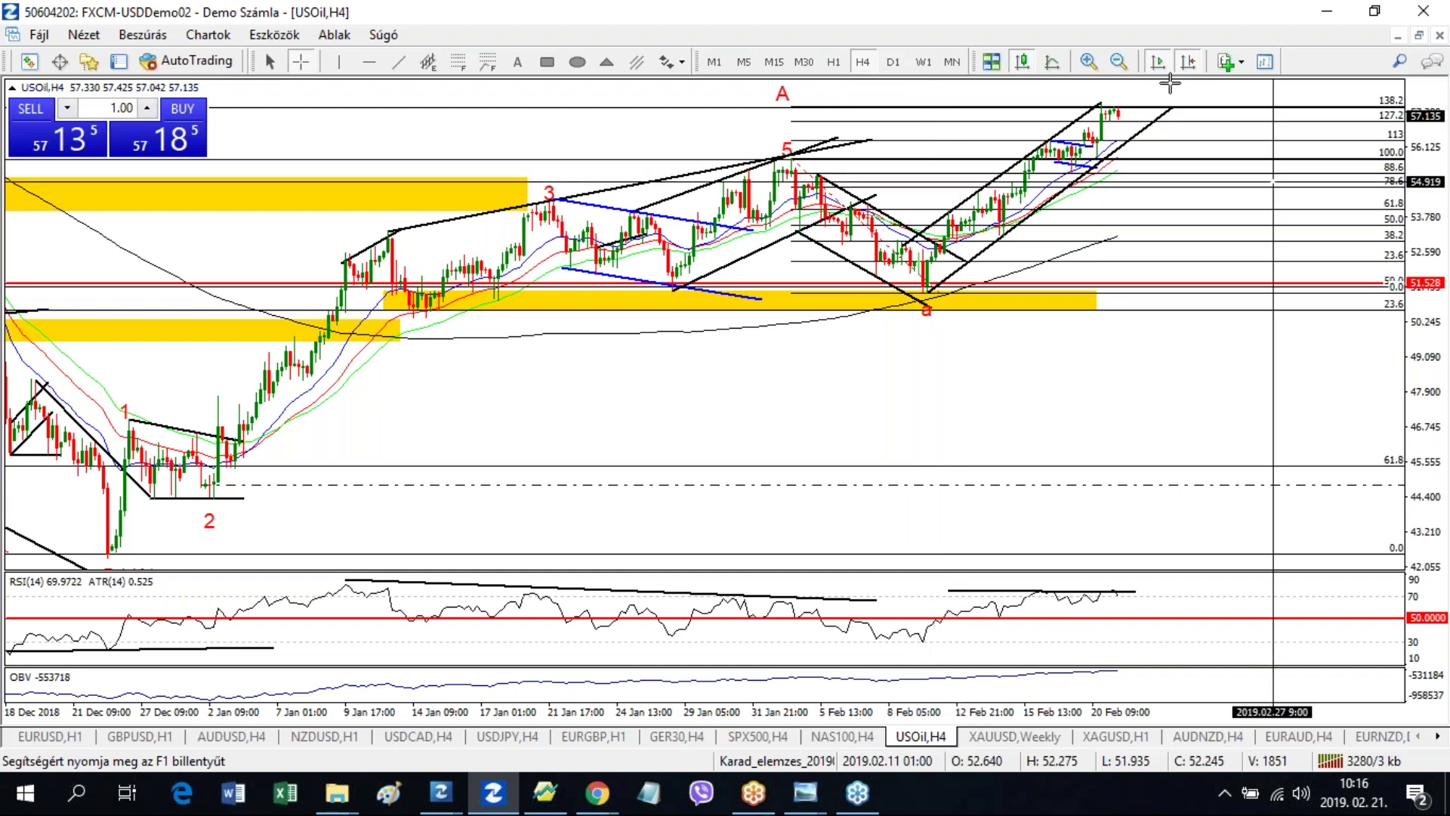
click(1088, 61)
click(546, 61)
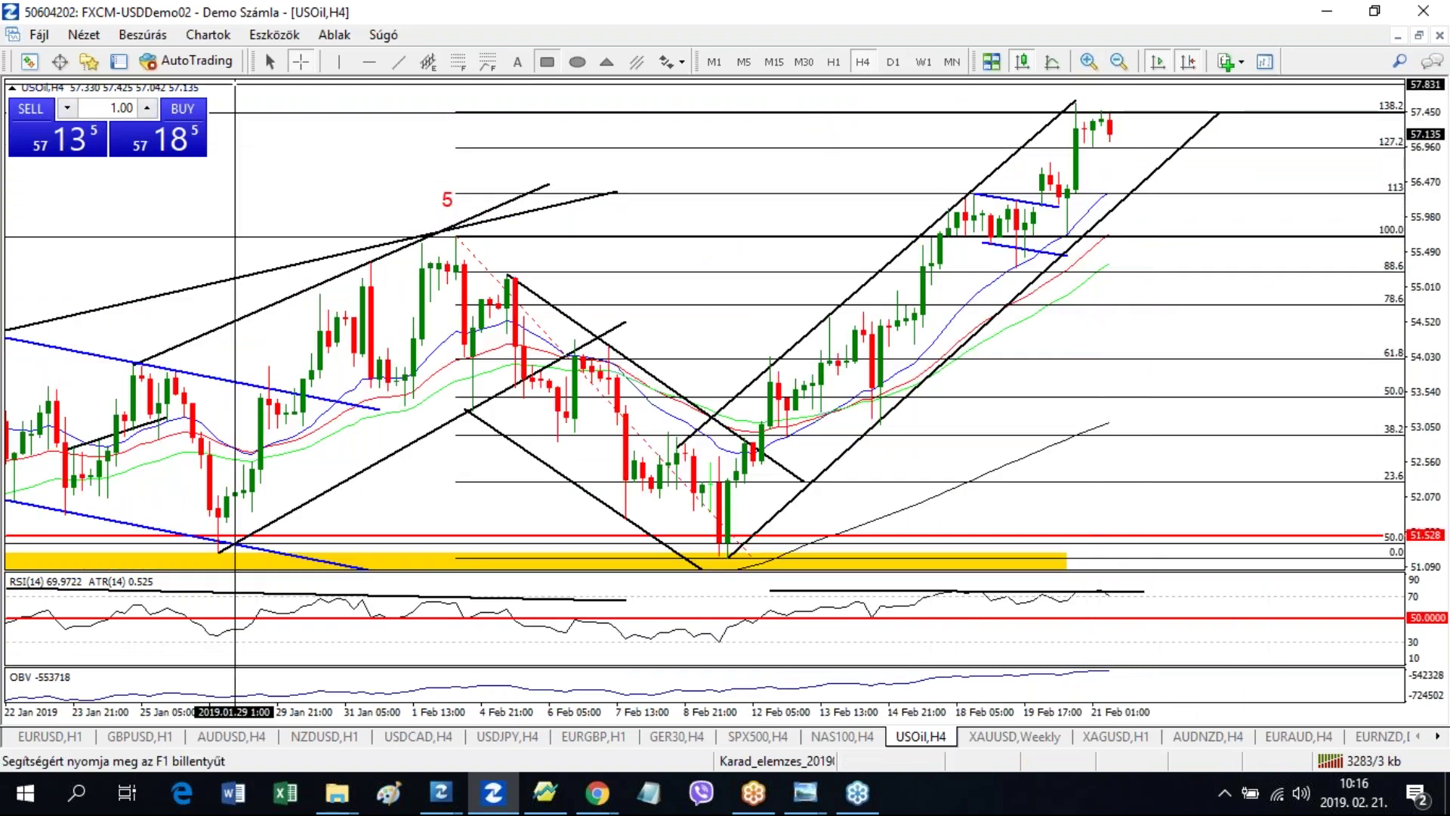
drag(417, 261, 1262, 236)
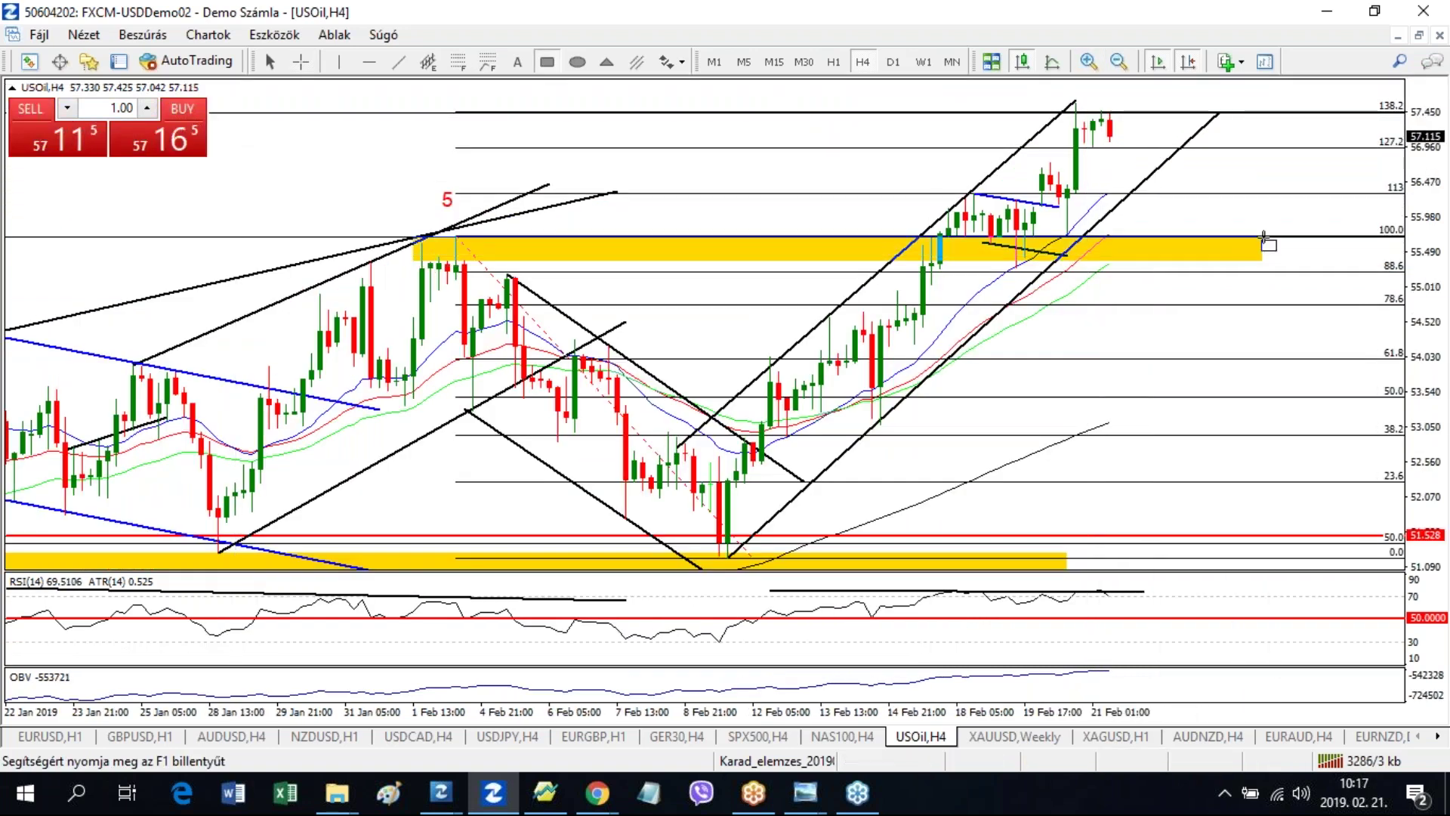
click(1321, 454)
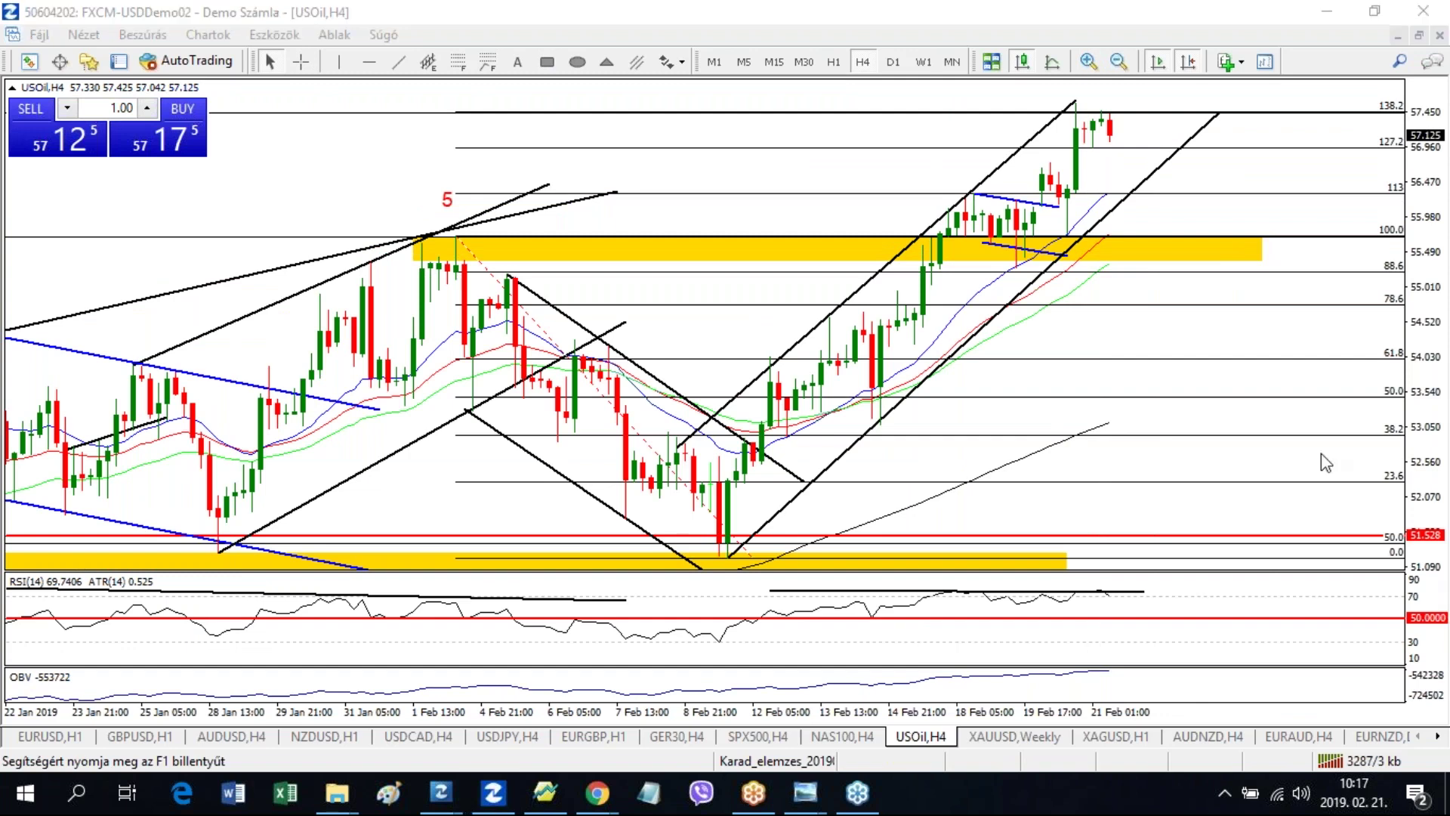
Step: With the blue pen, sketch an up arrow below the yellow zone, an arc over the latest high, a down arrow at channel support and a circle beneath the zone
click(1293, 423)
drag(1017, 309, 1023, 268)
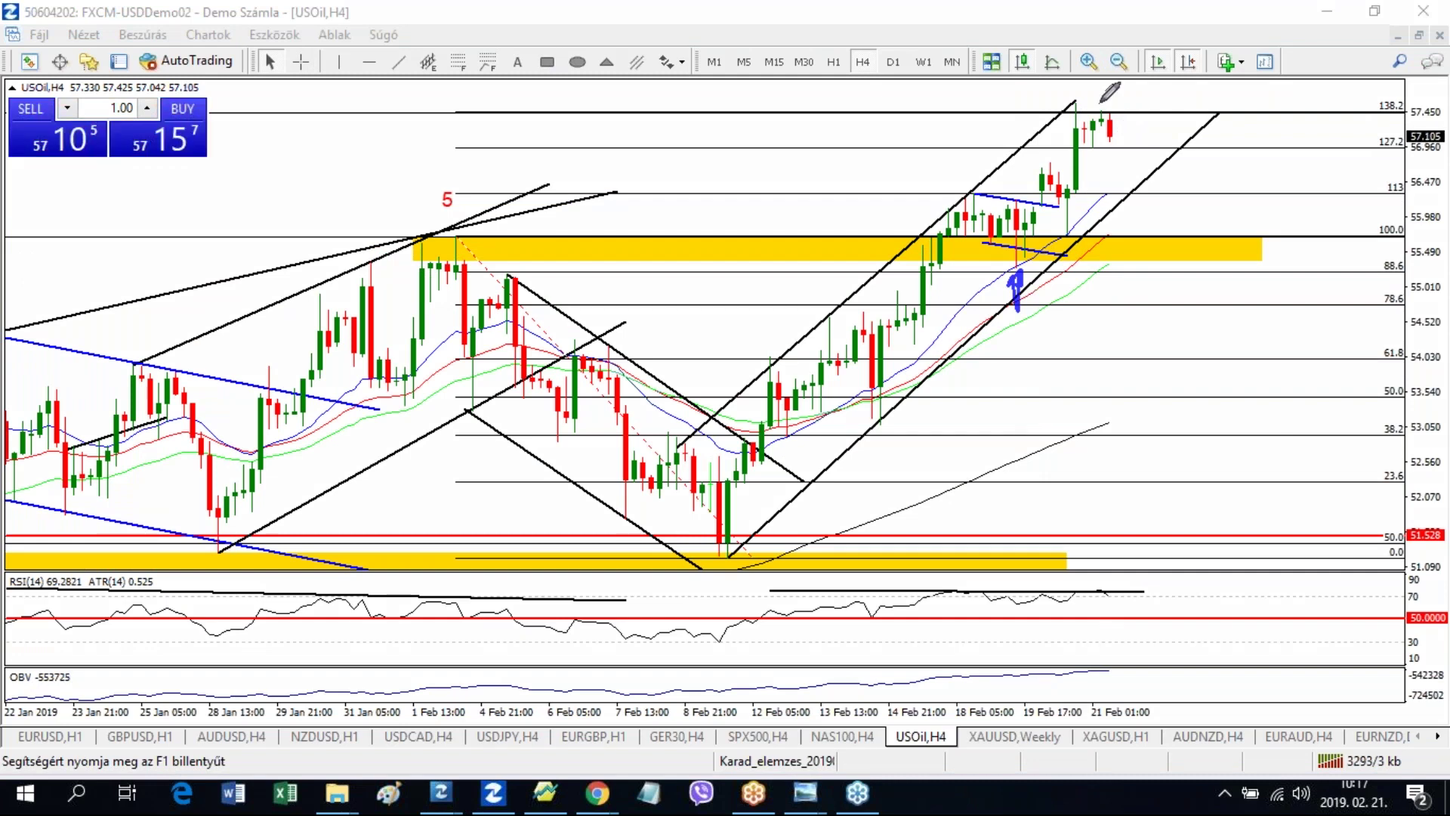
mouse_move(1034, 112)
mouse_down()
mouse_move(1058, 76)
mouse_move(1148, 110)
mouse_up()
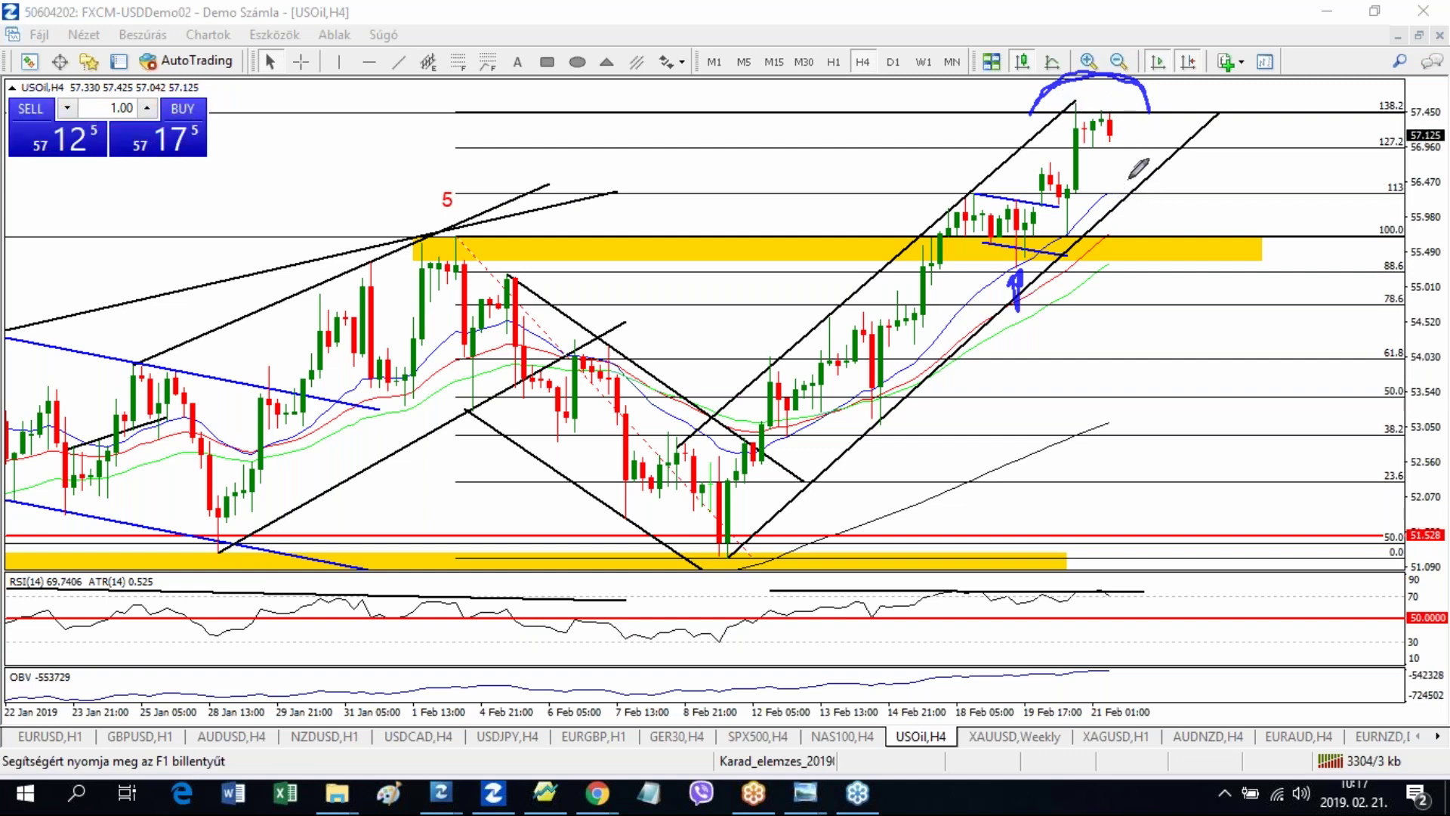
mouse_move(1125, 176)
mouse_down()
mouse_move(1136, 214)
mouse_move(1139, 184)
mouse_move(1124, 198)
mouse_up()
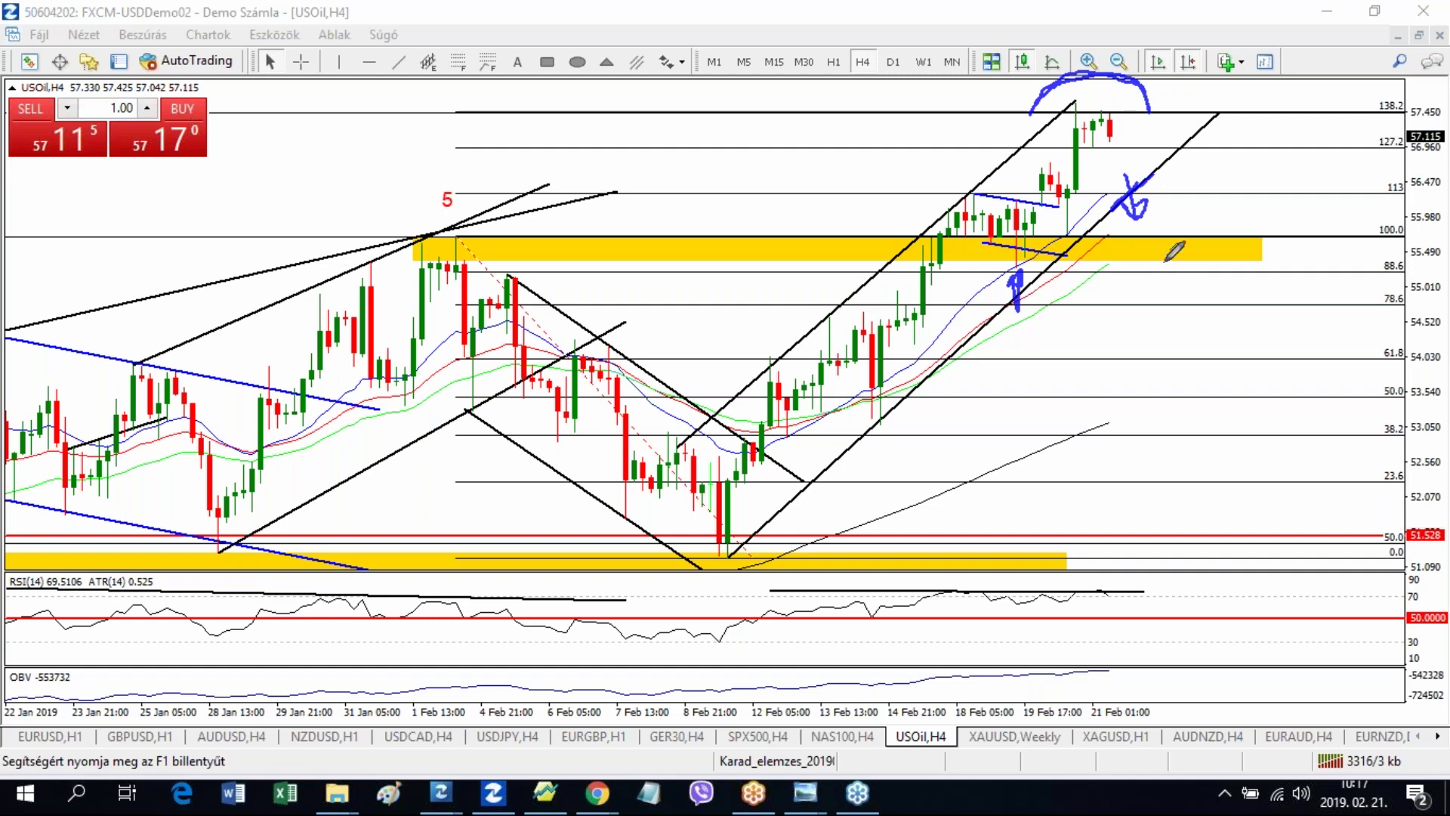
drag(1165, 260, 1163, 262)
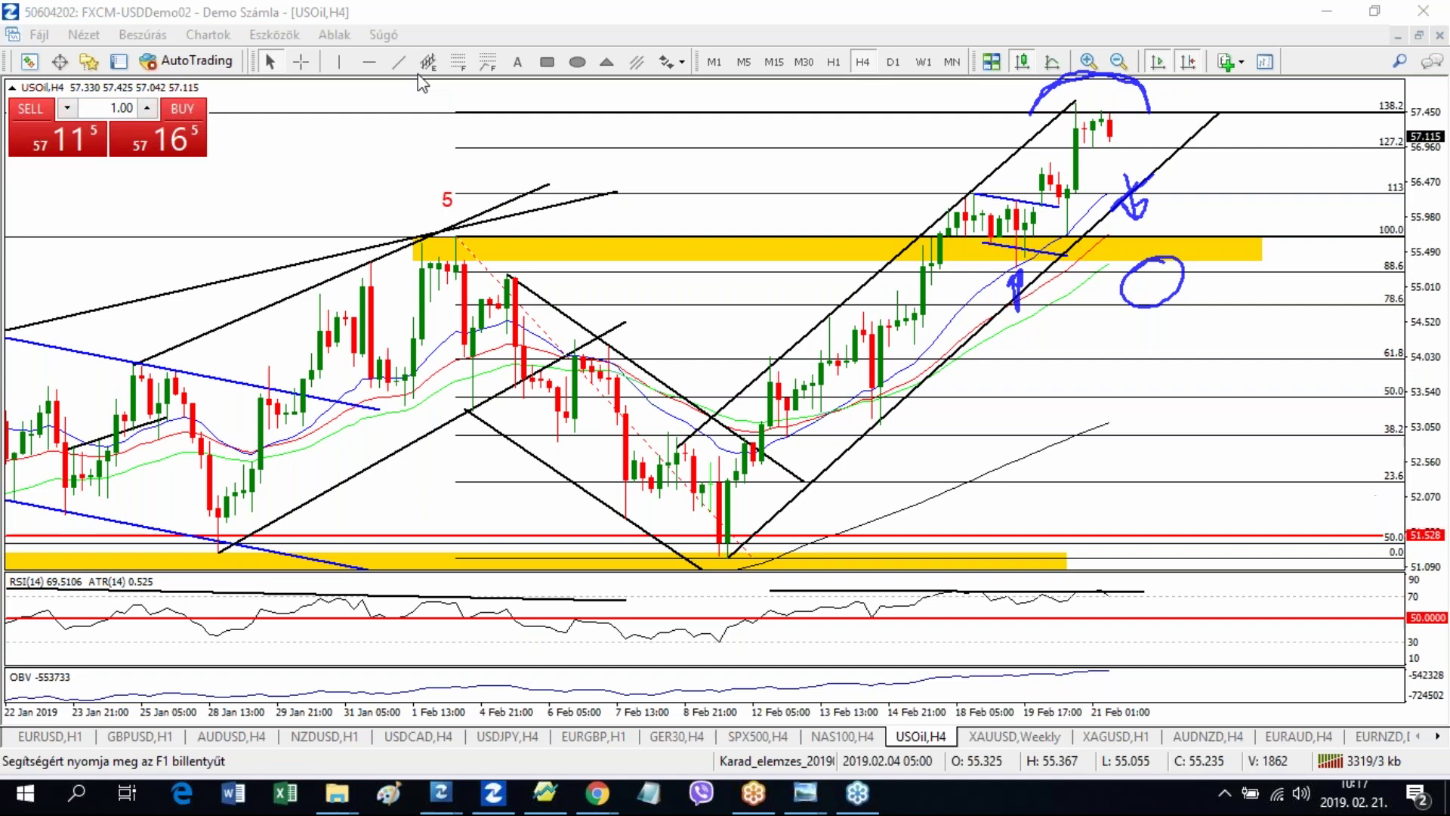
Step: Show USOil on the daily timeframe, enlarged around the recent candles, with the crosshair enabled to inspect the yellow zone
click(302, 62)
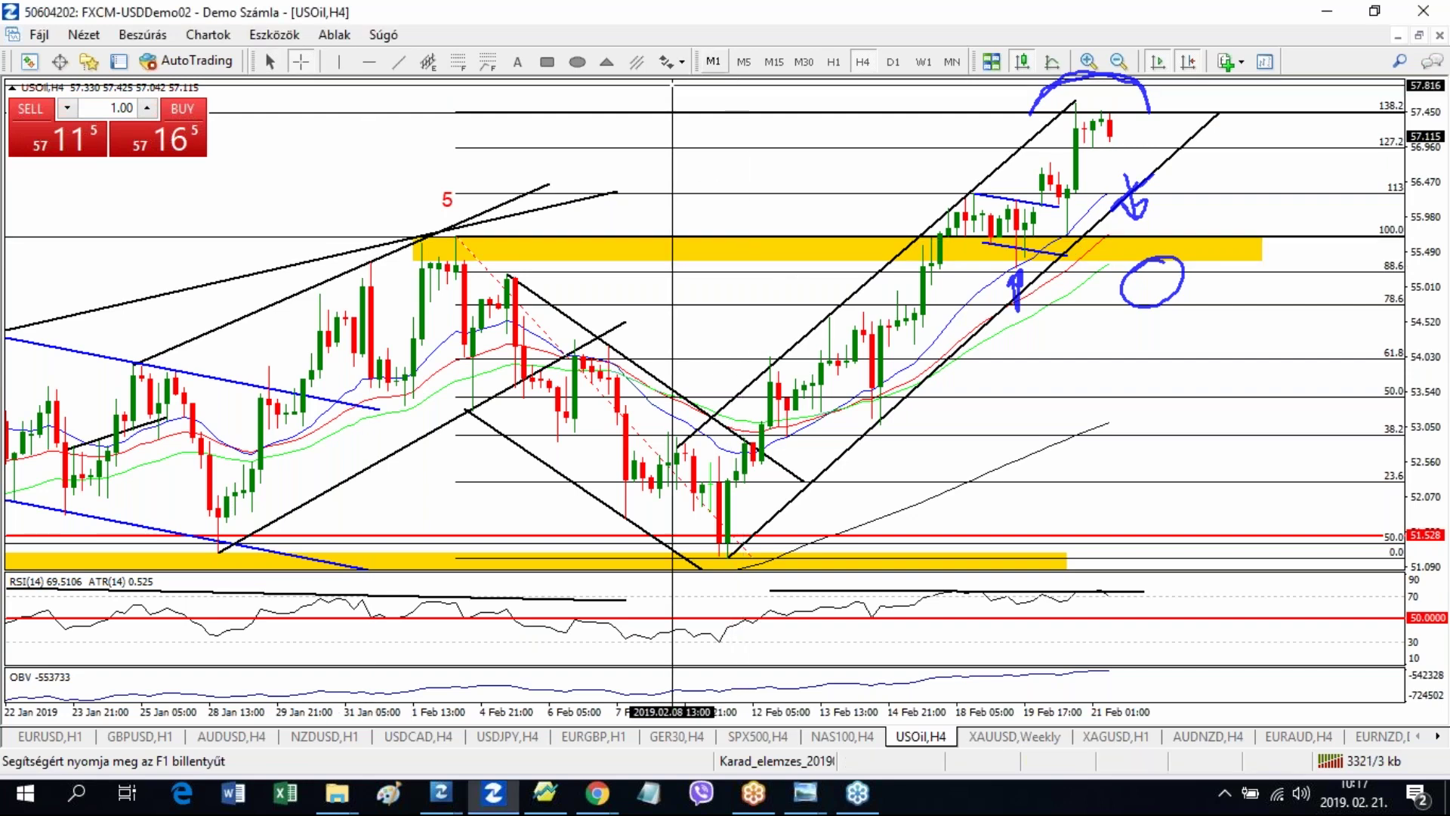
click(892, 62)
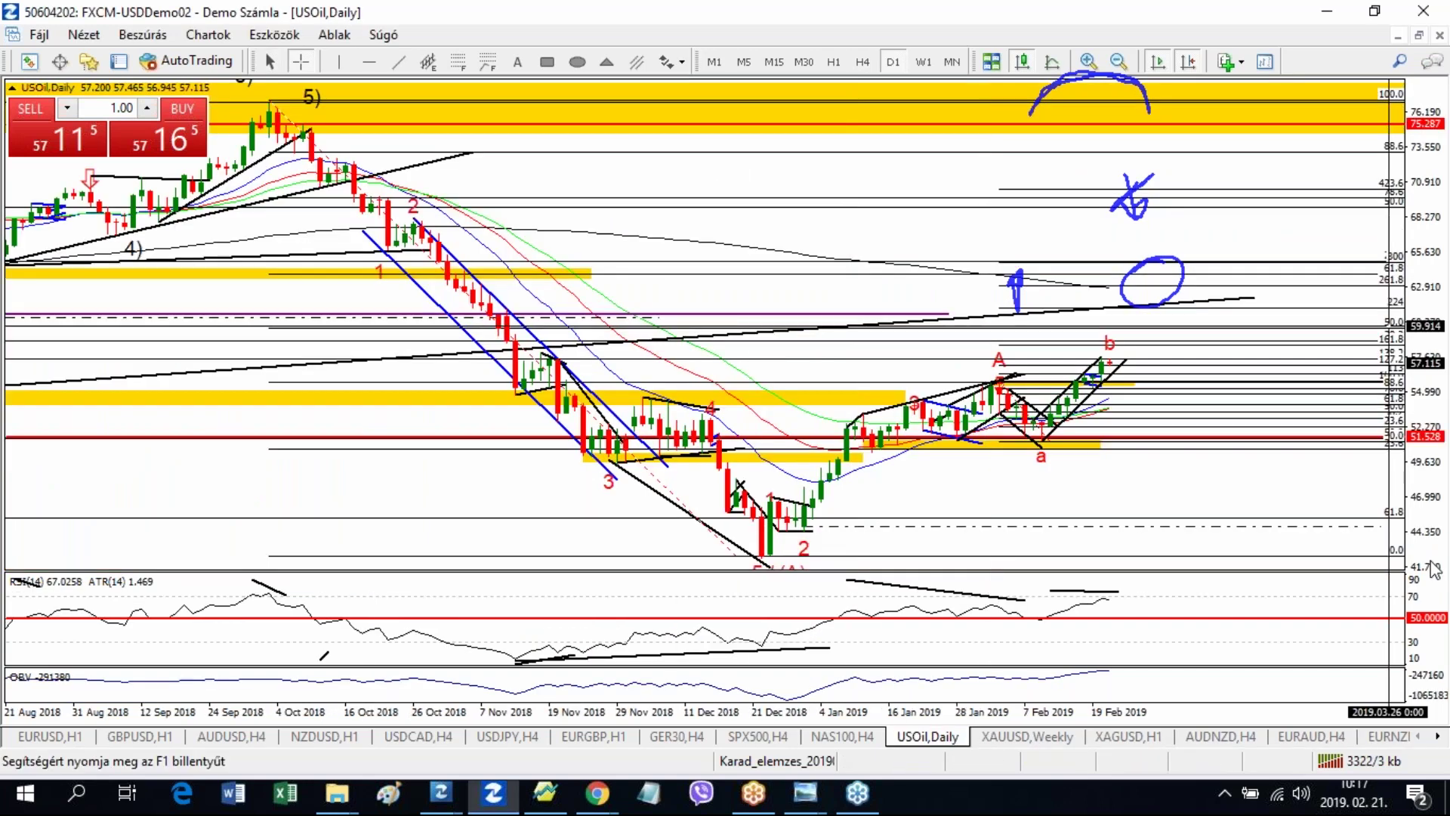
click(1088, 62)
click(1088, 62)
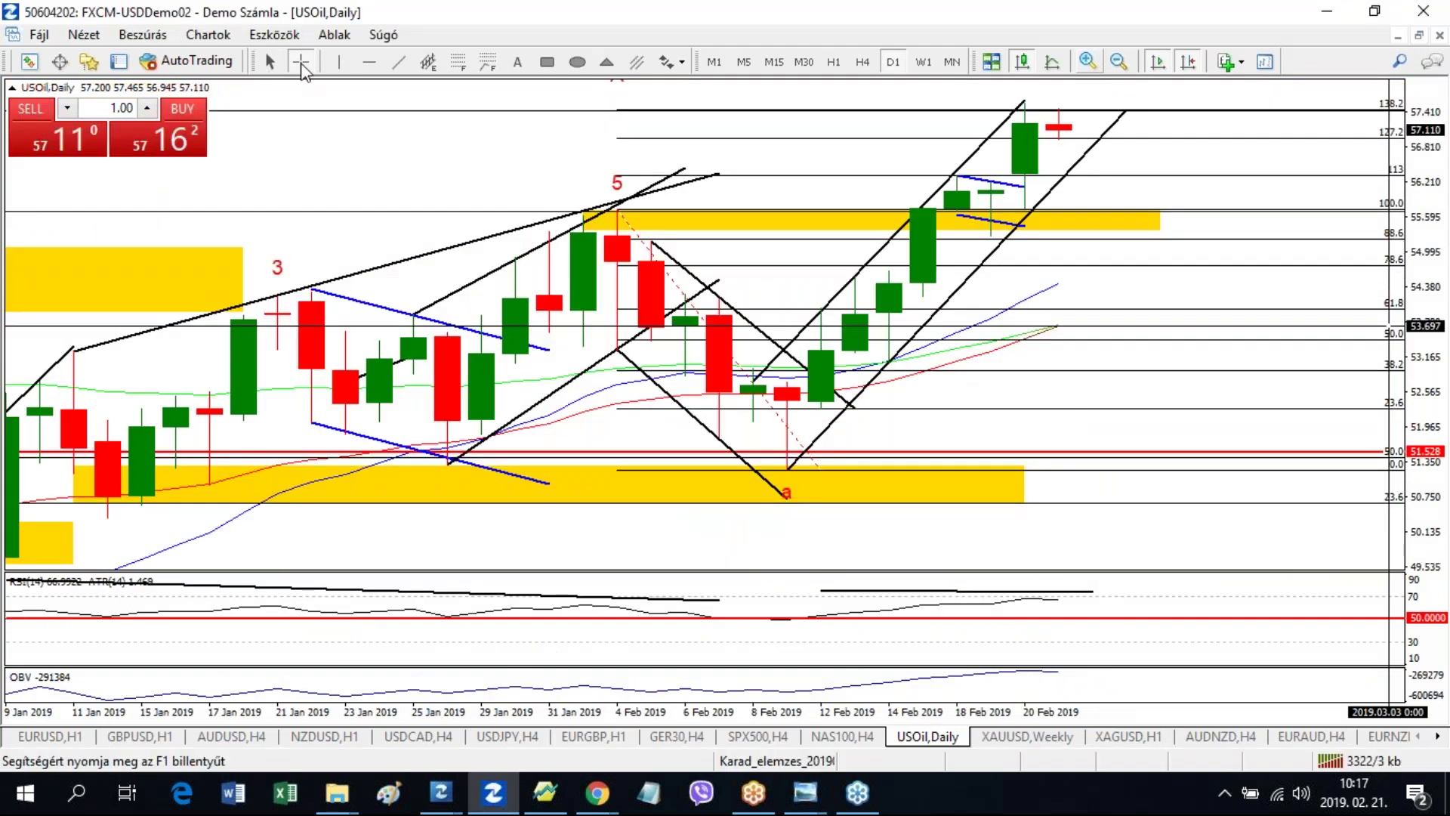
click(301, 62)
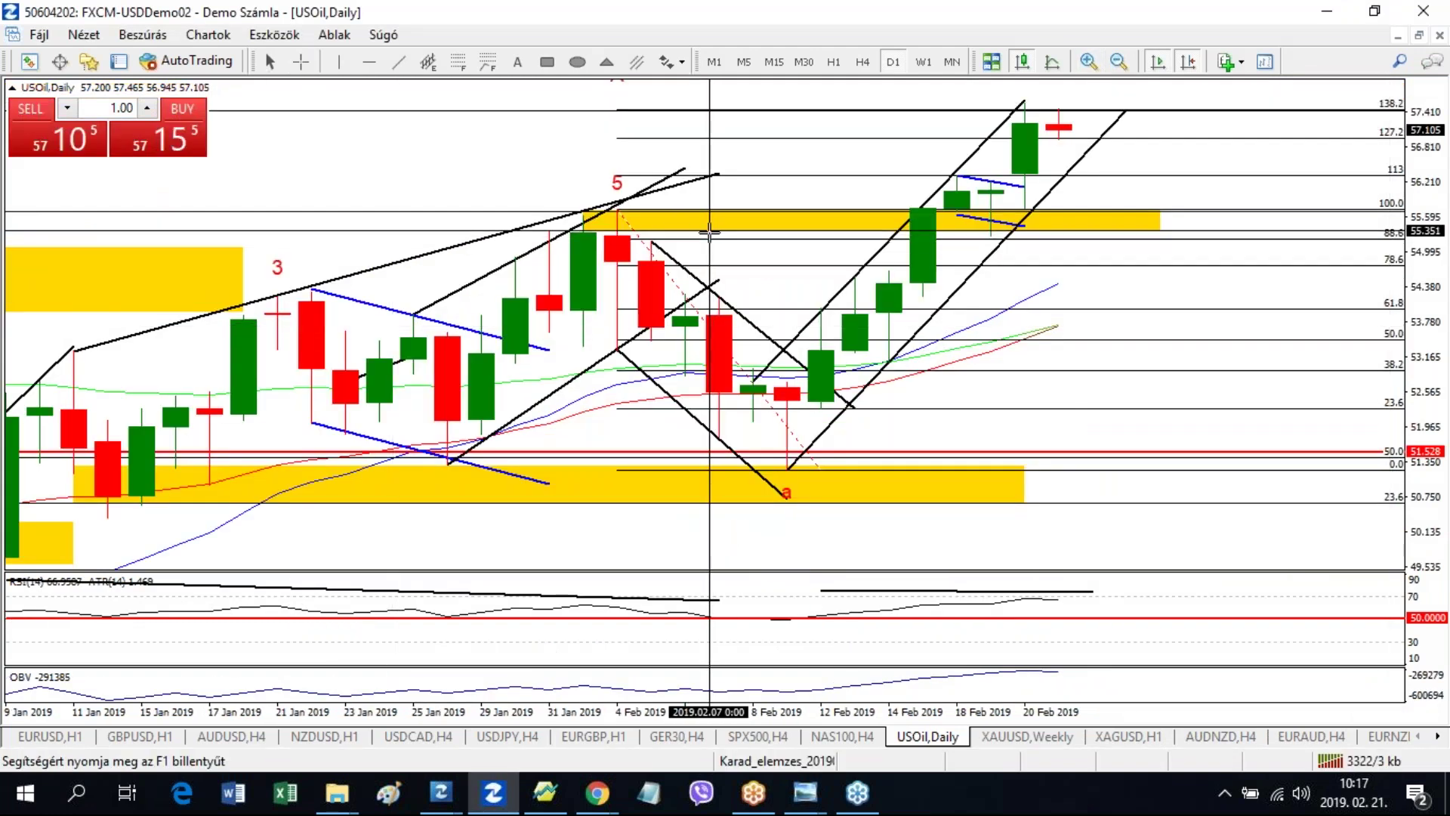